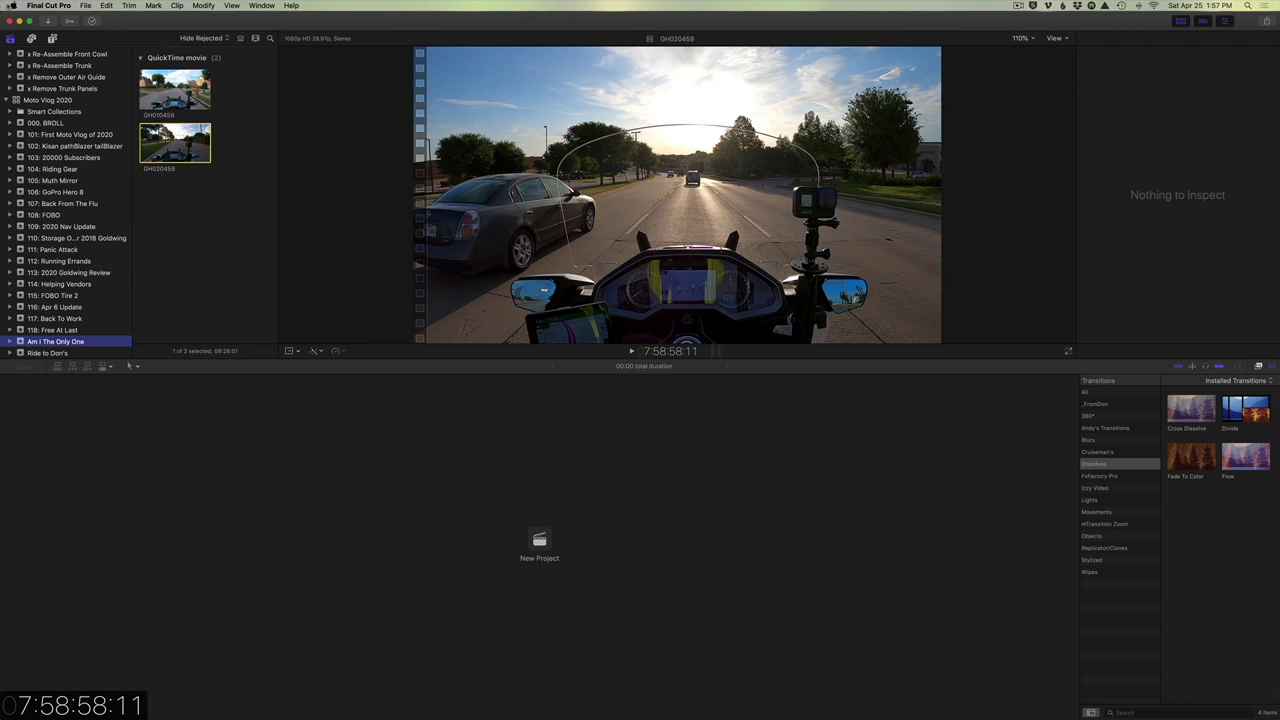
- View the Mac's system information, then close it
left_click(12, 5)
left_click(20, 15)
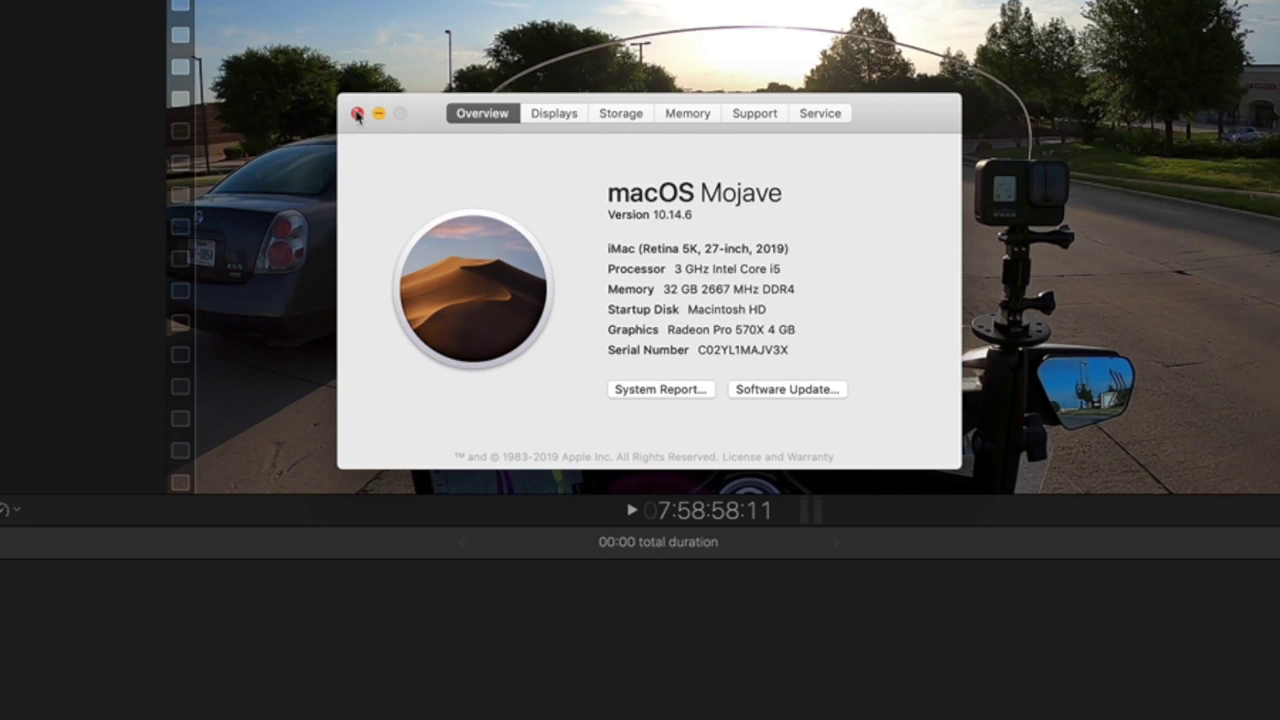
left_click(357, 115)
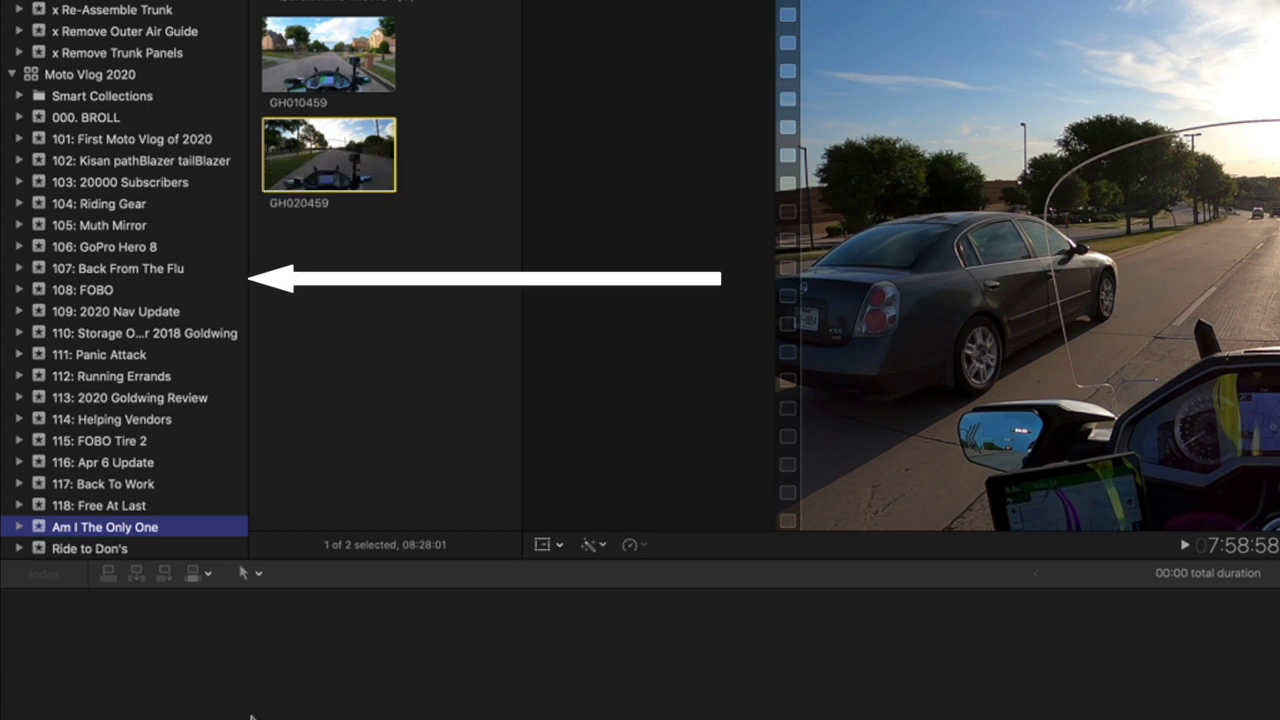
- Look at the 103: 20000 Subscribers event, return to Am I The Only One, and open Media Import
left_click(97, 188)
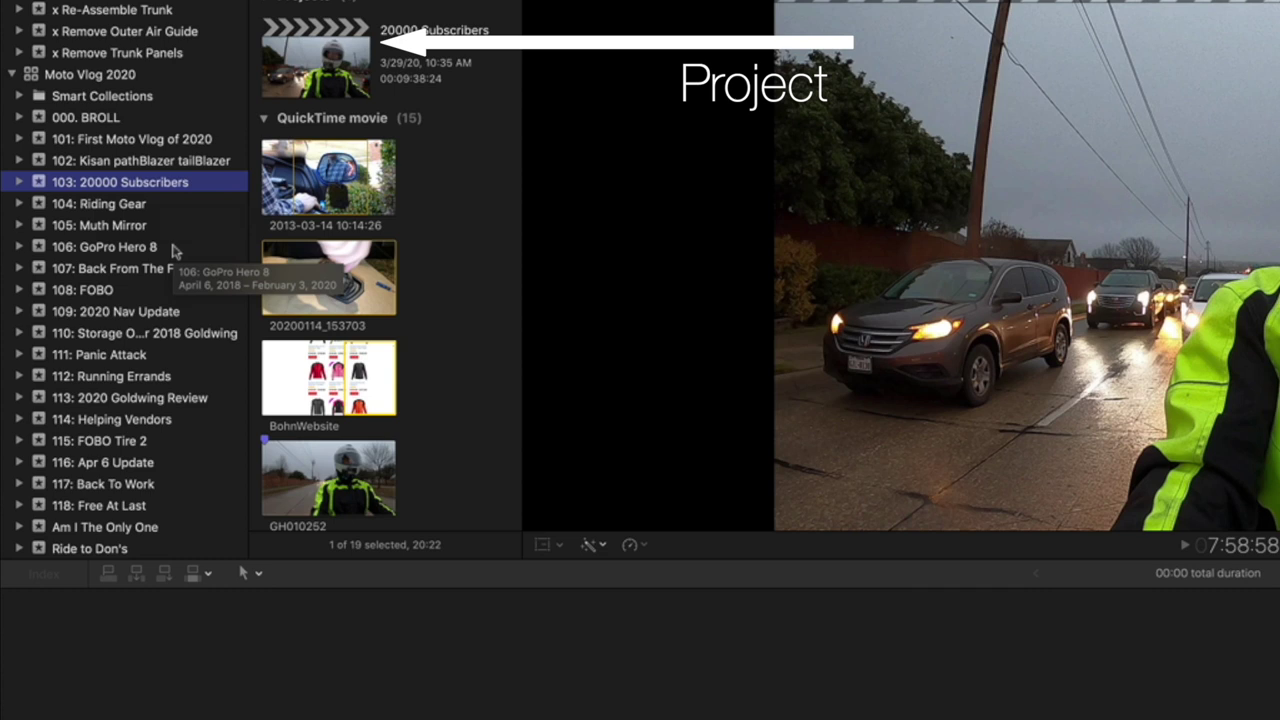
scroll(163, 280, "down", 2)
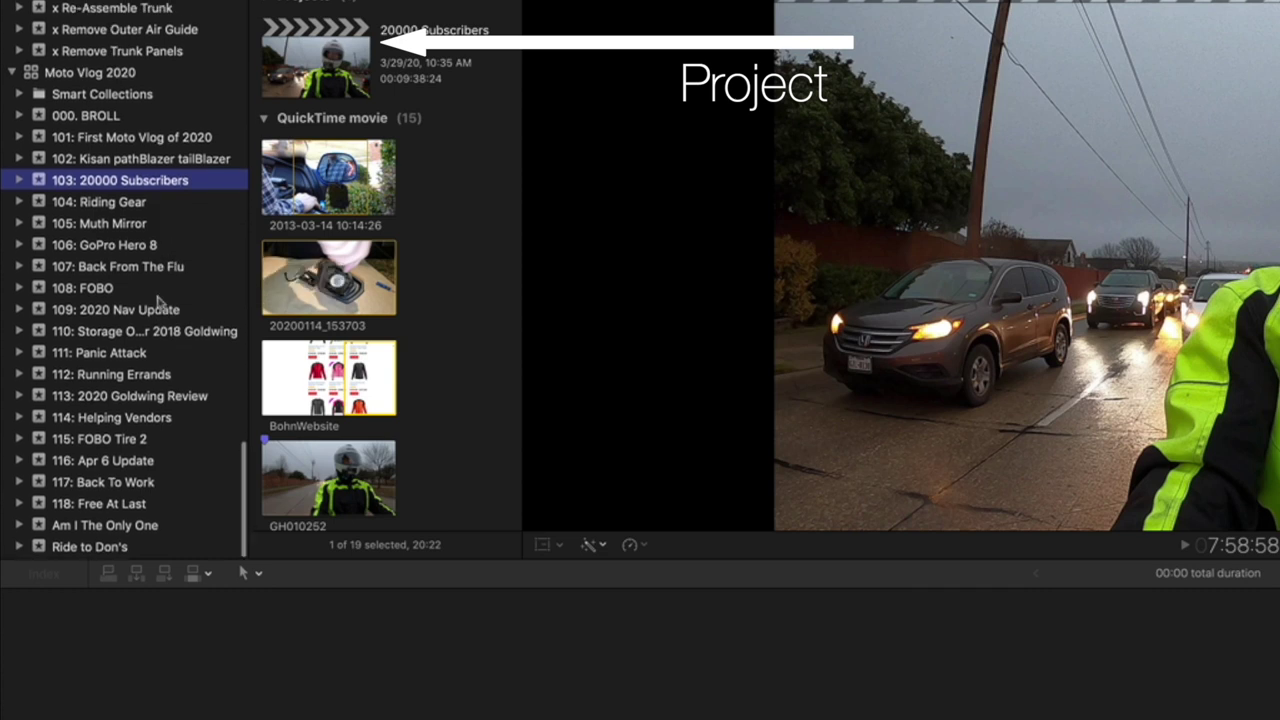
left_click(104, 527)
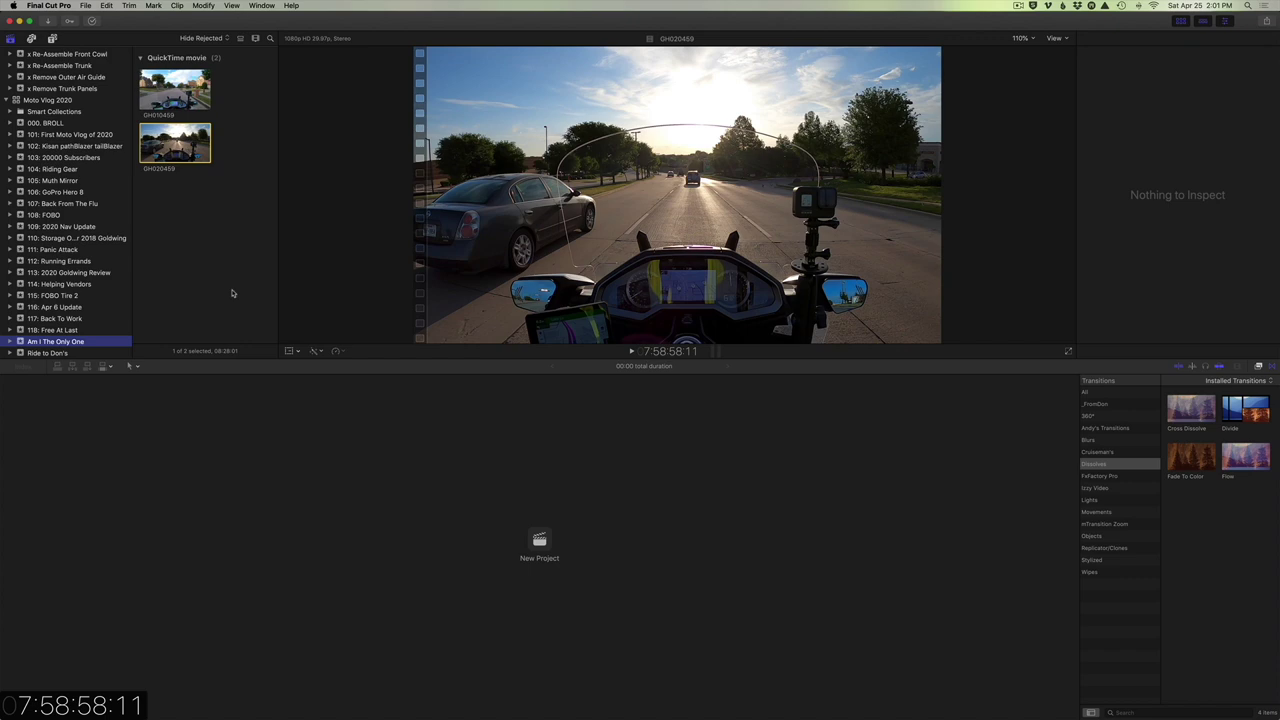
key("super+i")
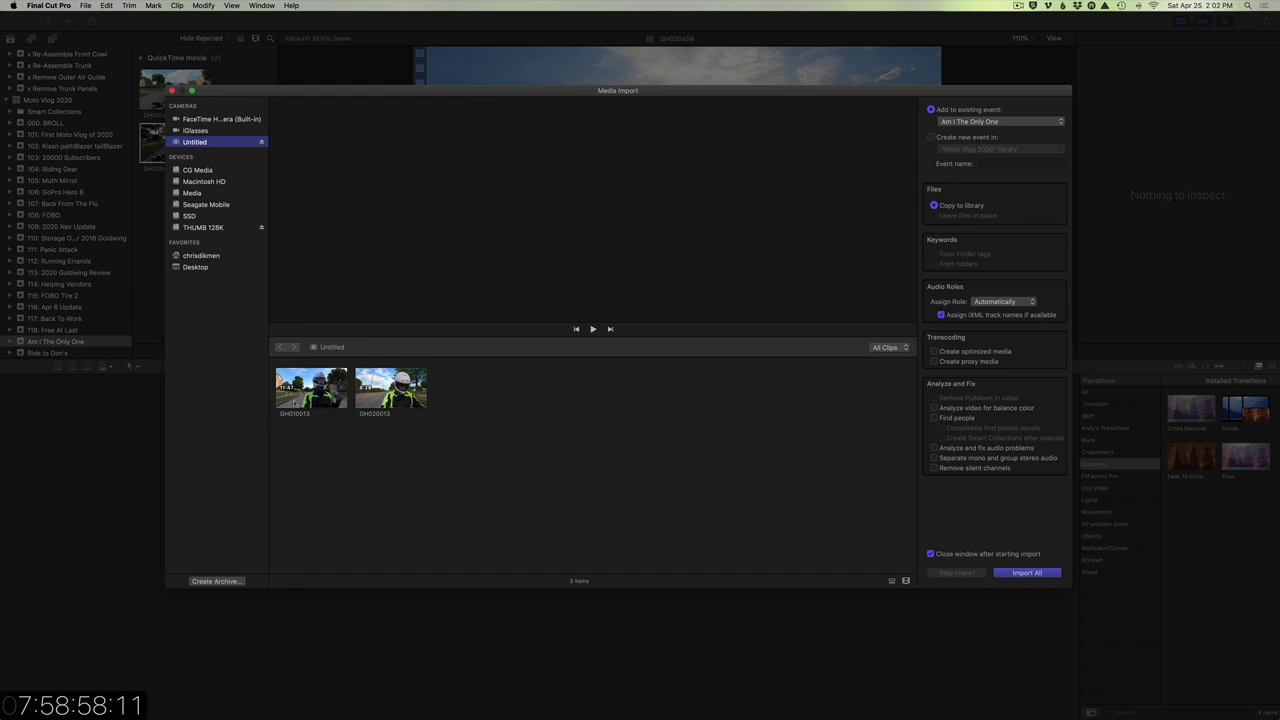
- Select GH010013 and GH020013 and target the existing event 'Am I The Only One'
left_click(293, 396)
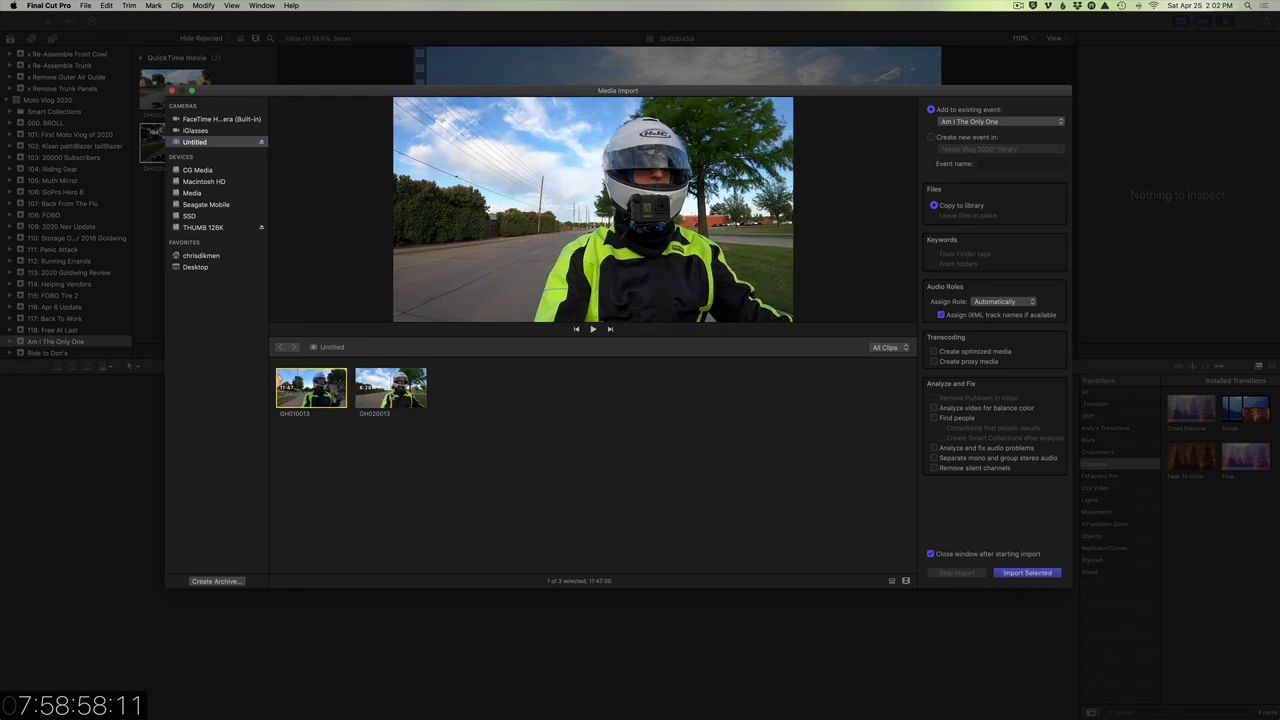
left_click(403, 400, "super")
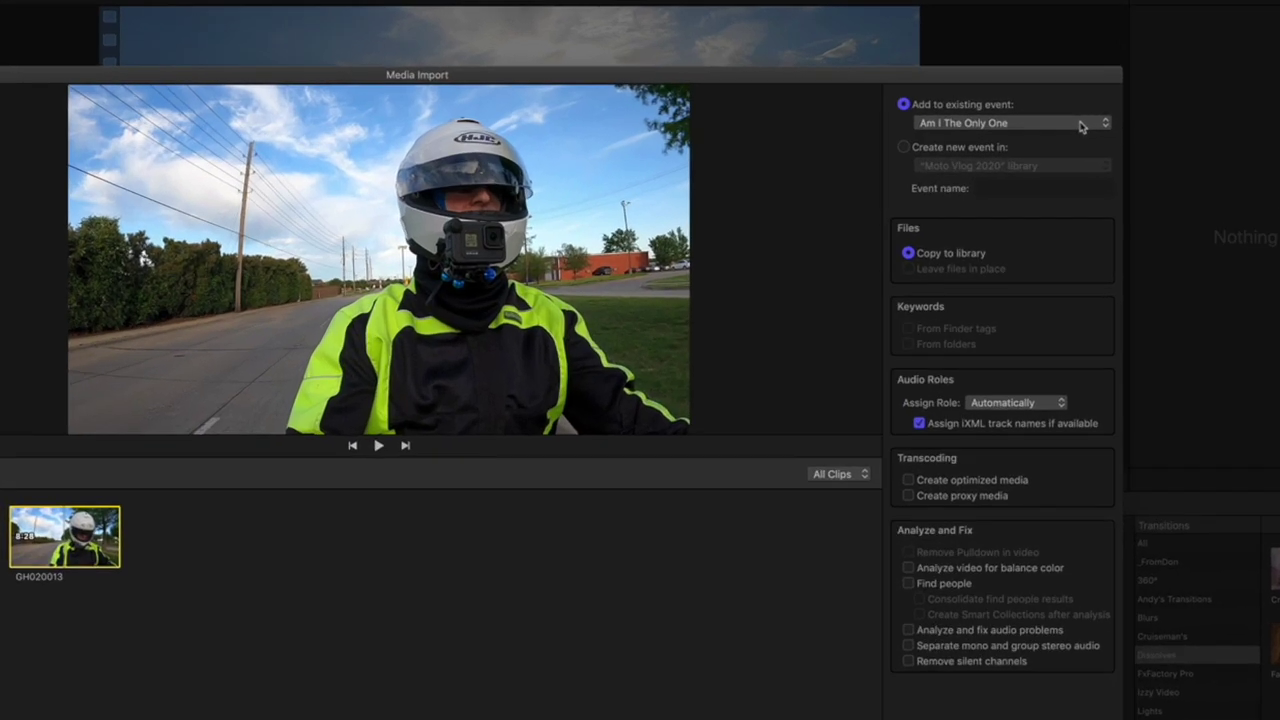
left_click(1046, 123)
left_click(1080, 124)
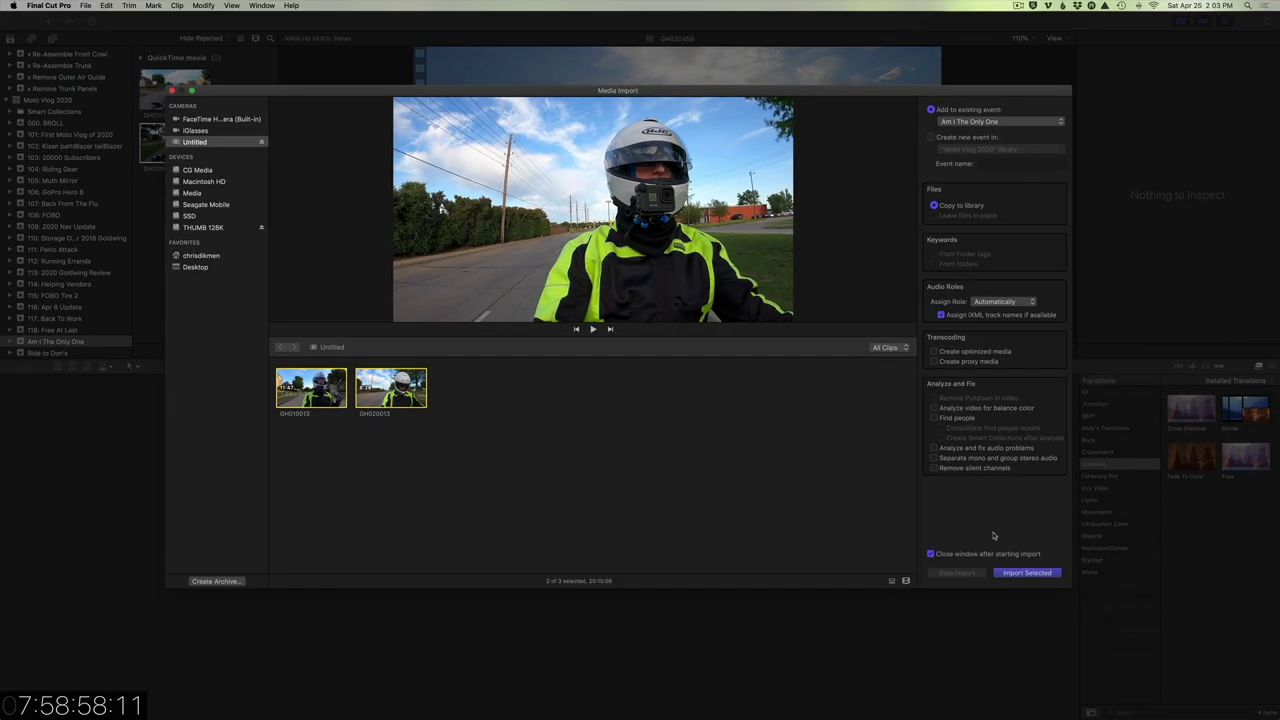
- Import both clips, then select GH010013 and GH020013 and show their Info inspector
left_click(1018, 575)
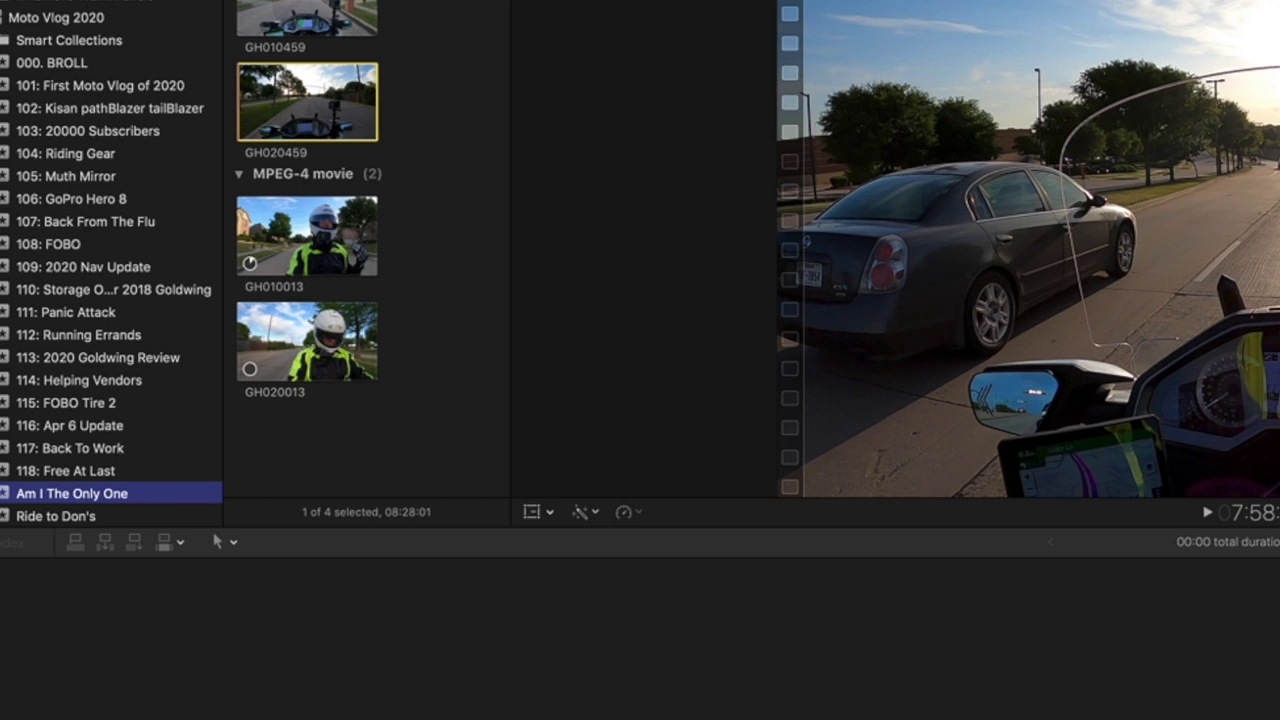
left_click(952, 670)
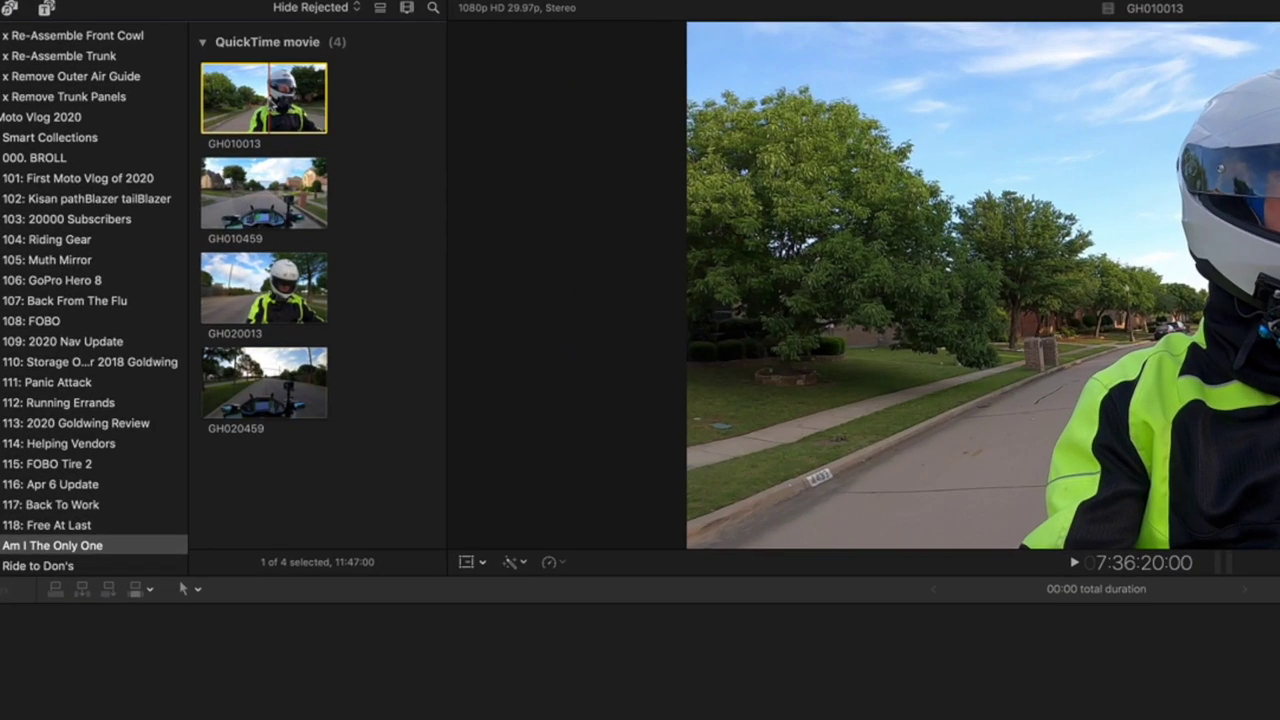
left_click(276, 300, "super")
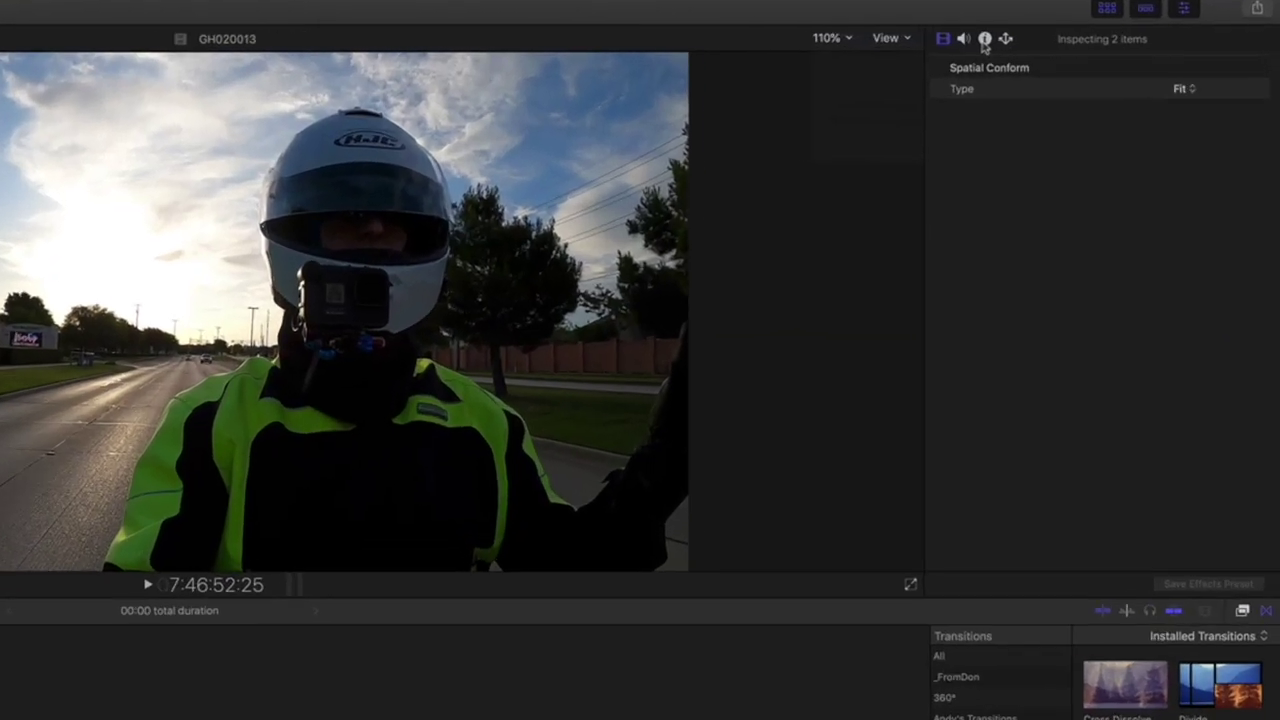
left_click(984, 40)
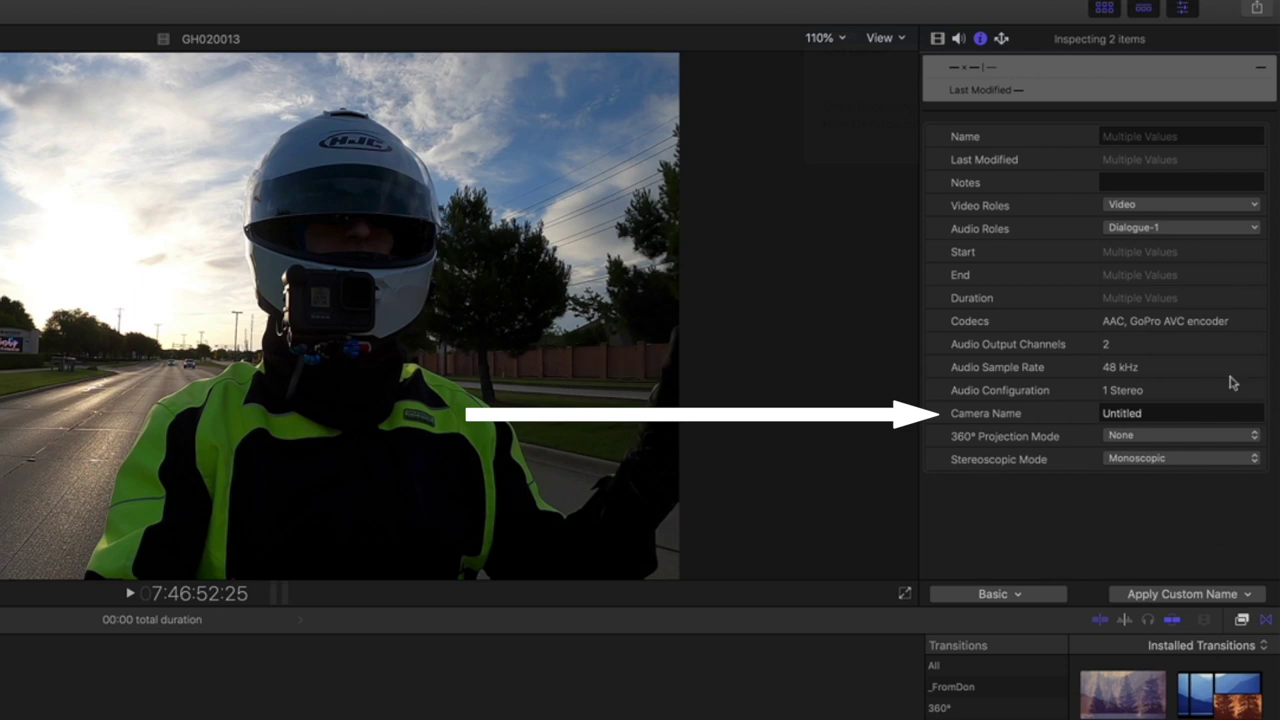
- Enter 'Cam 1' as the Camera Name for both GH010013 and GH020013
left_click(1187, 410)
type("Cam 1")
key("Return")
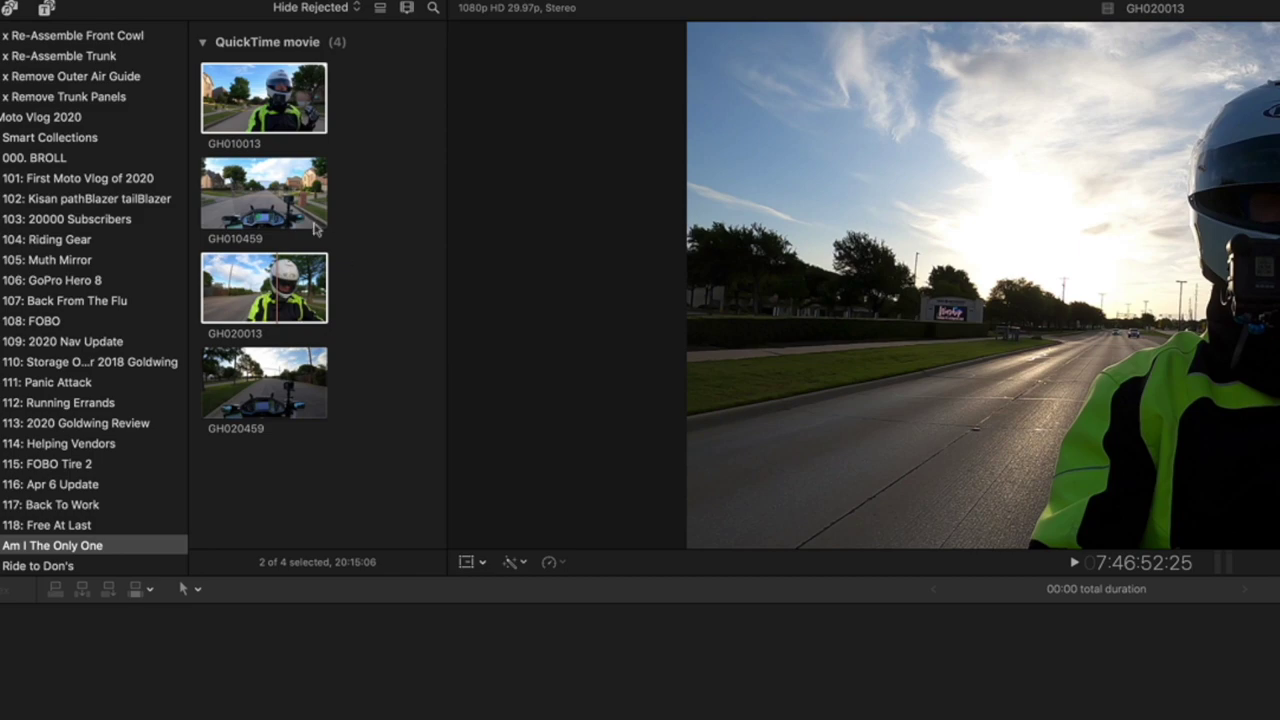
- Set Camera Name 'Cam 2' on GH010459 and GH020459, then deselect all clips
left_click(310, 218)
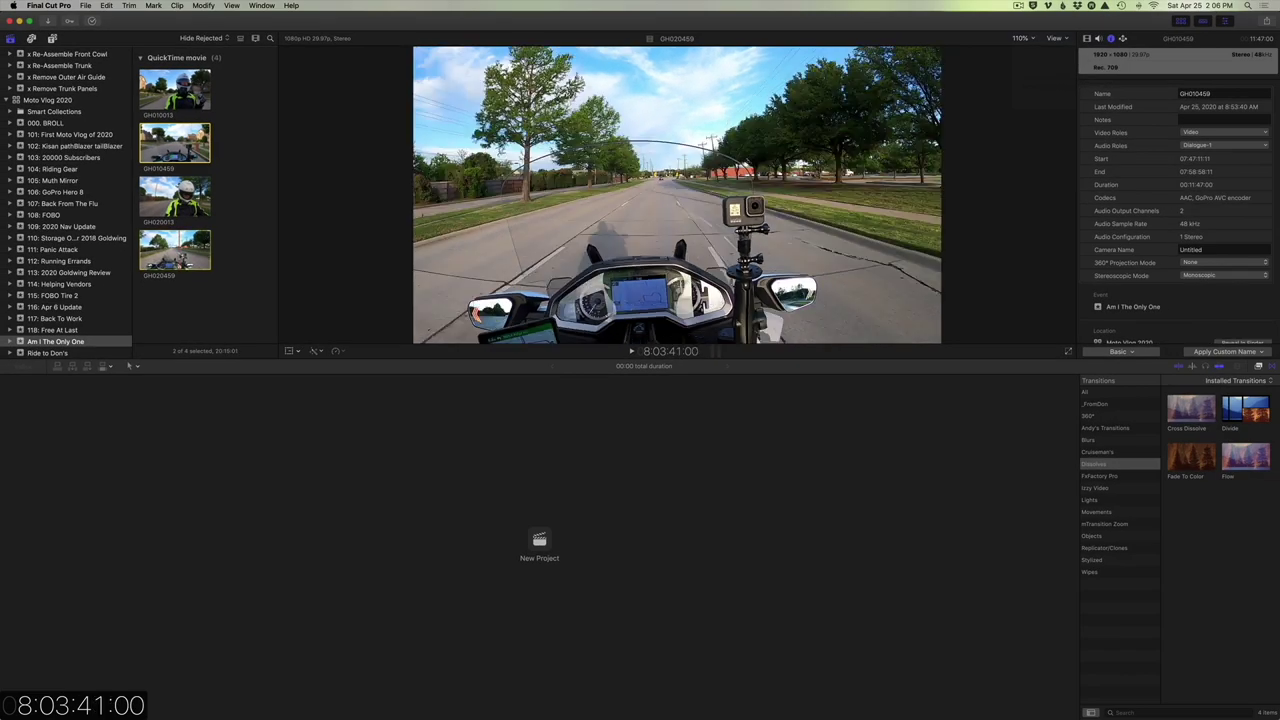
left_click(178, 255, "super")
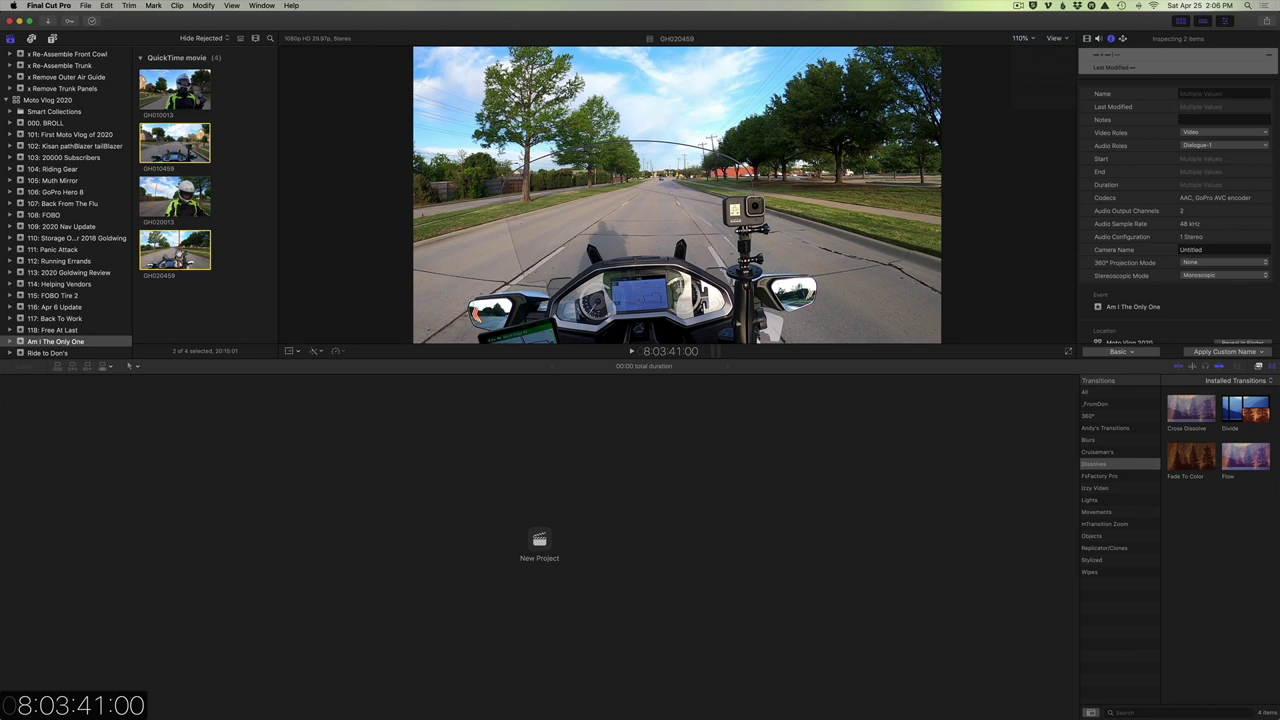
left_click(1218, 250)
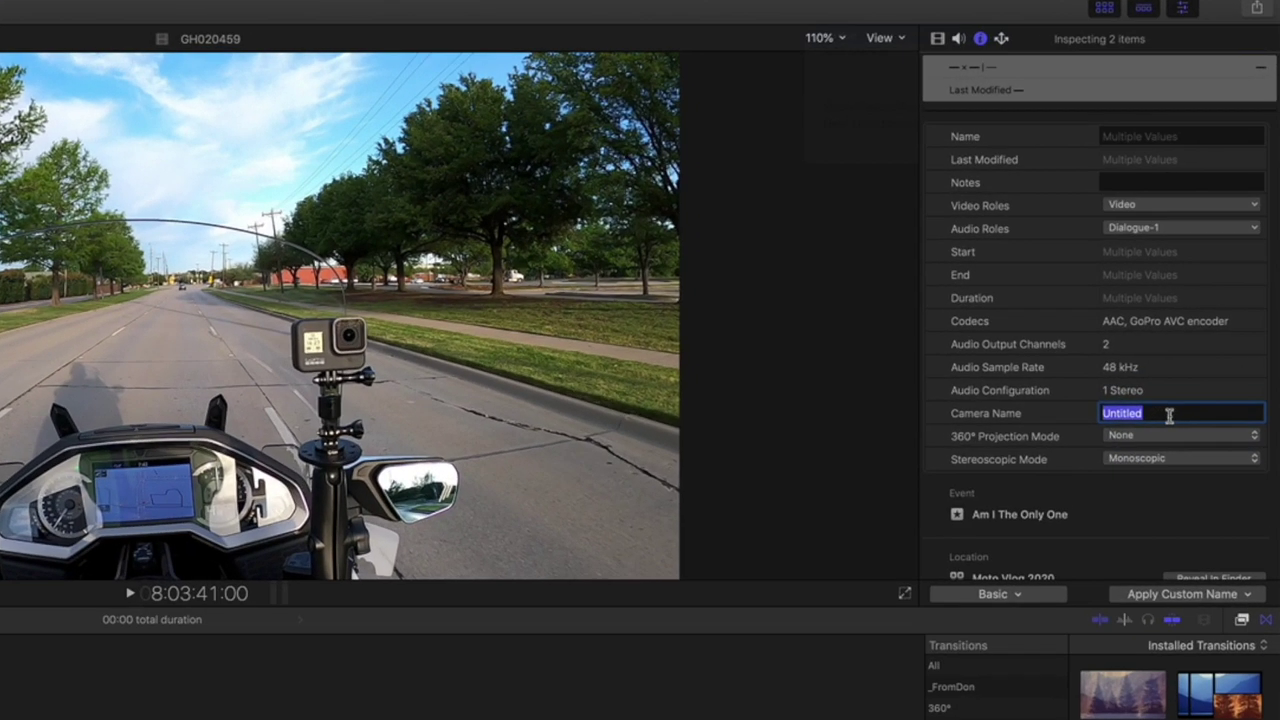
type("Cam 2")
key("Return")
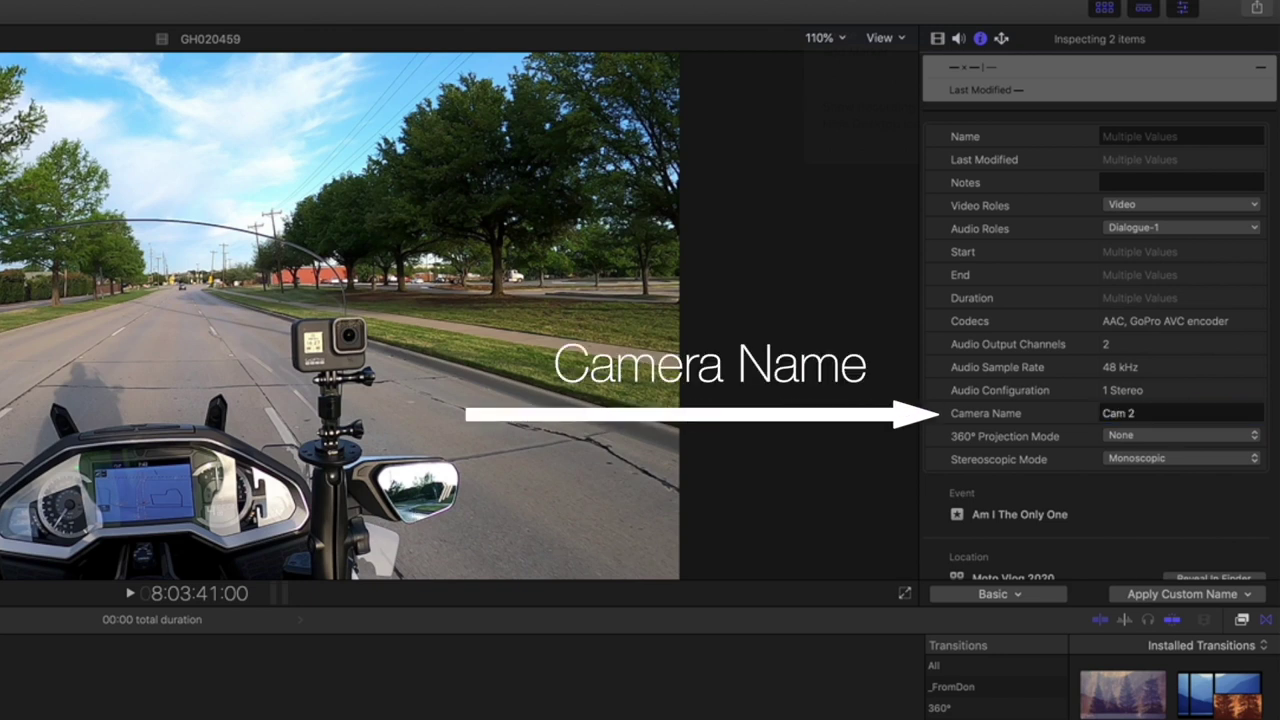
key("super+shift+a")
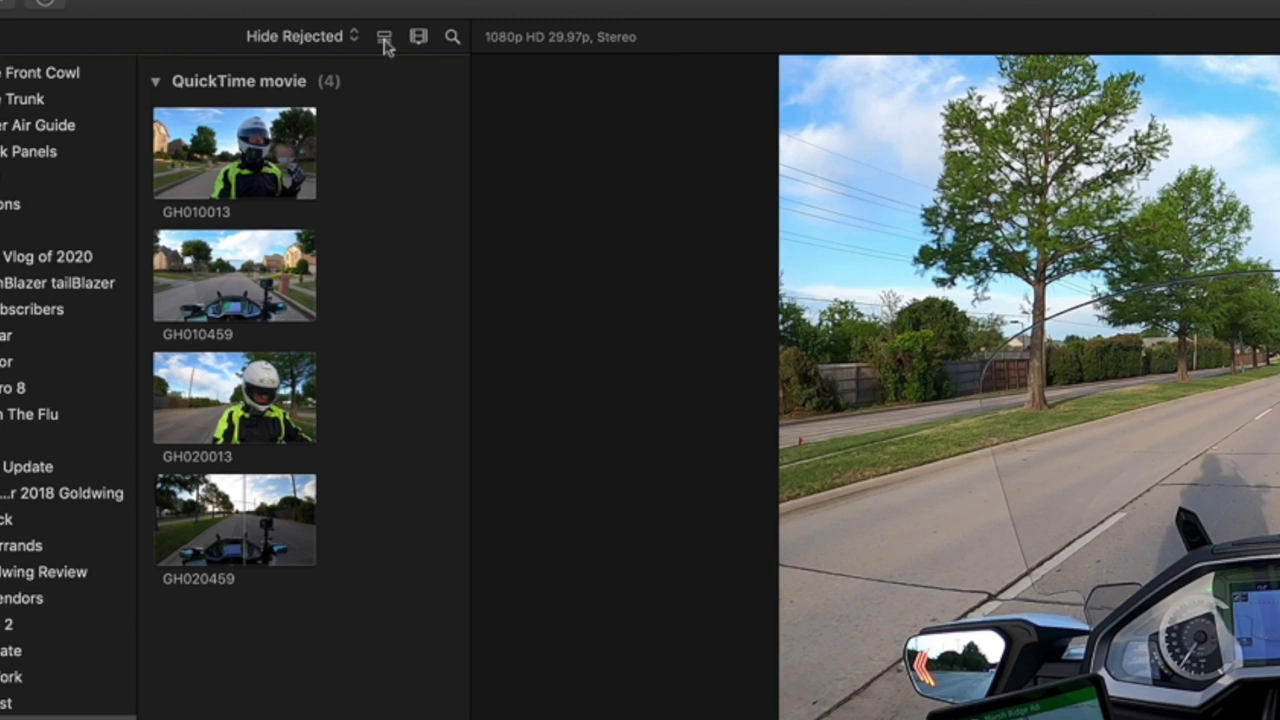
- Switch the browser to list view and preview GH010013, GH020013, GH010459, GH020459, then GH010013 again
left_click(385, 40)
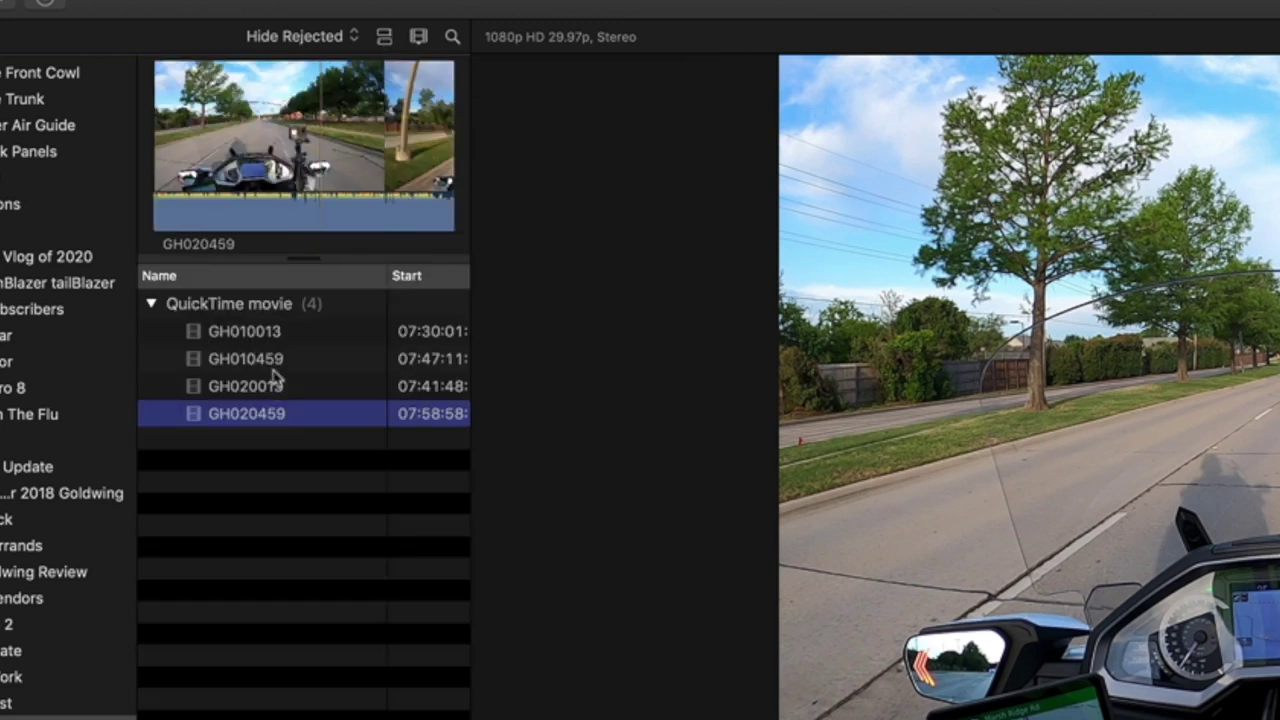
left_click(238, 340)
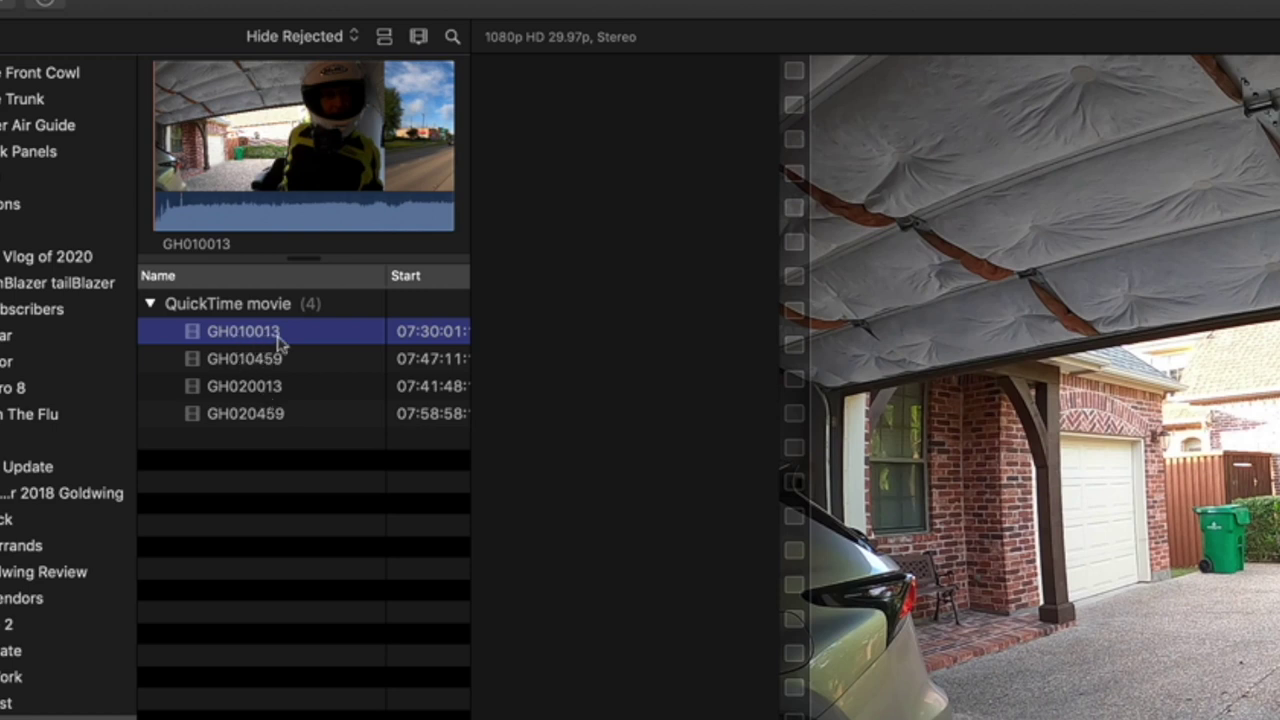
left_click(232, 396)
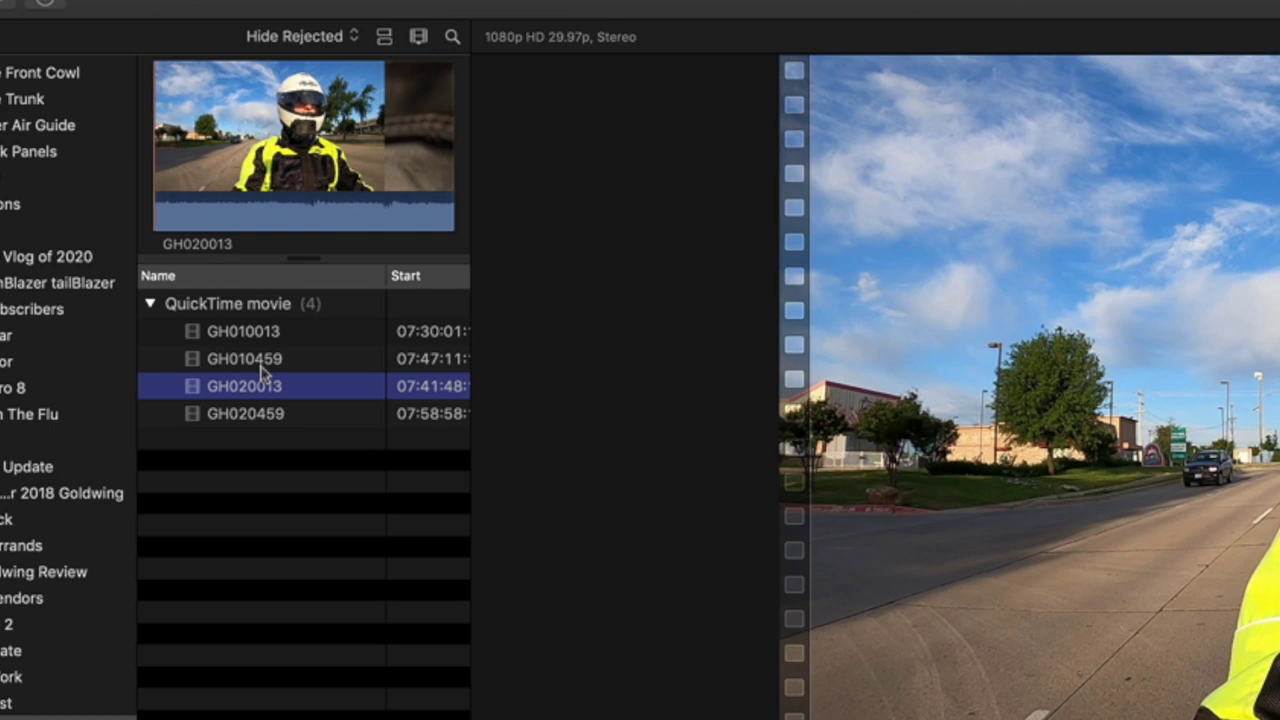
left_click(262, 362)
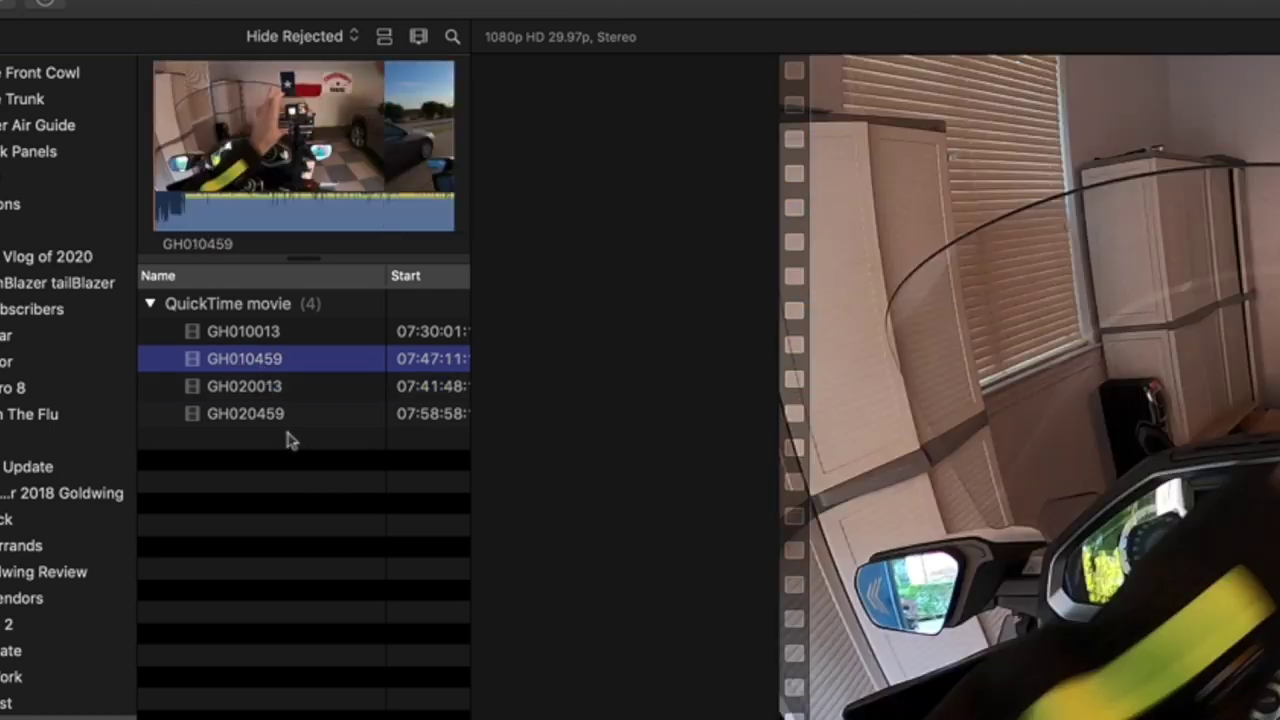
left_click(257, 424)
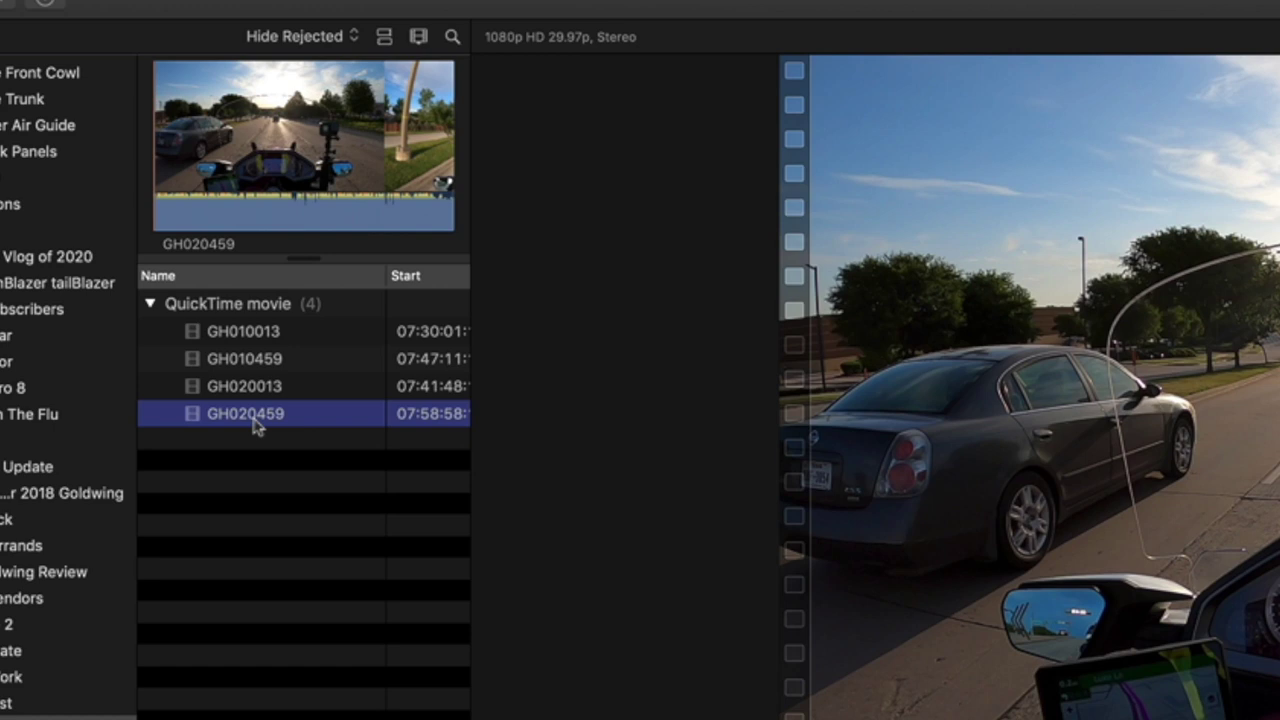
left_click(231, 339)
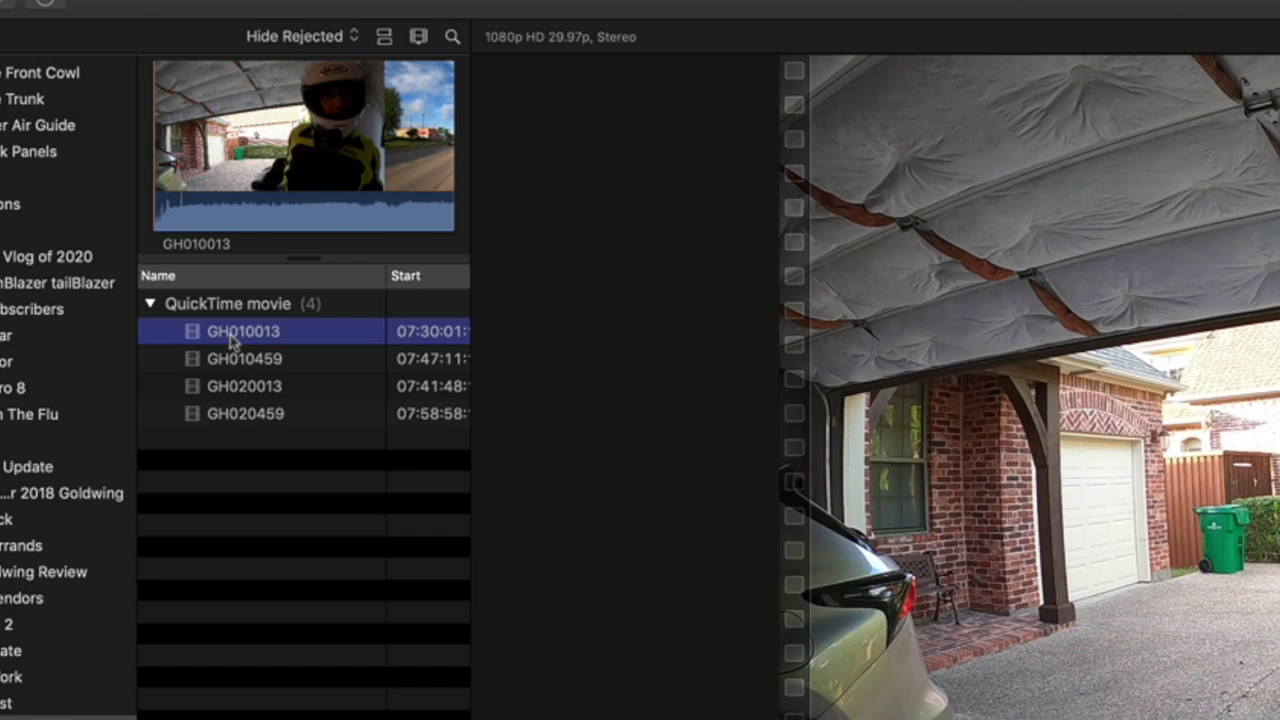
left_click(160, 118)
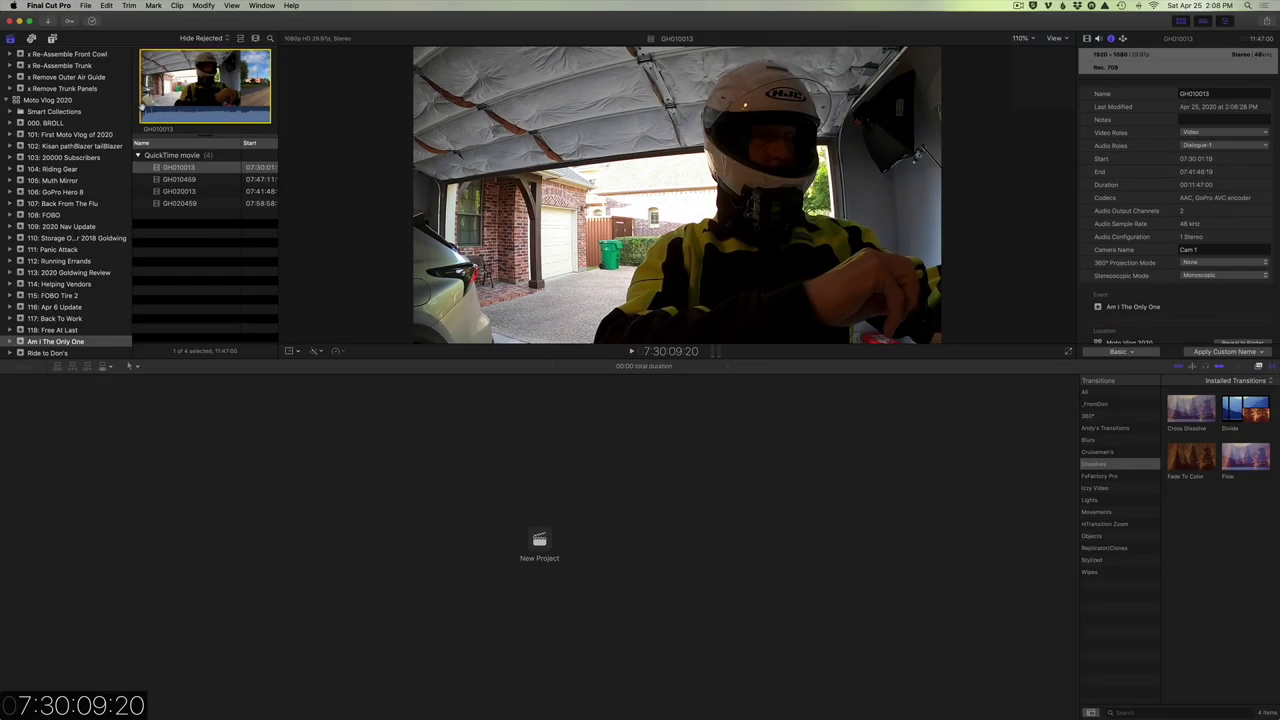
- Play GH010013 toward the rider's glove-clap sync moment
key("space")
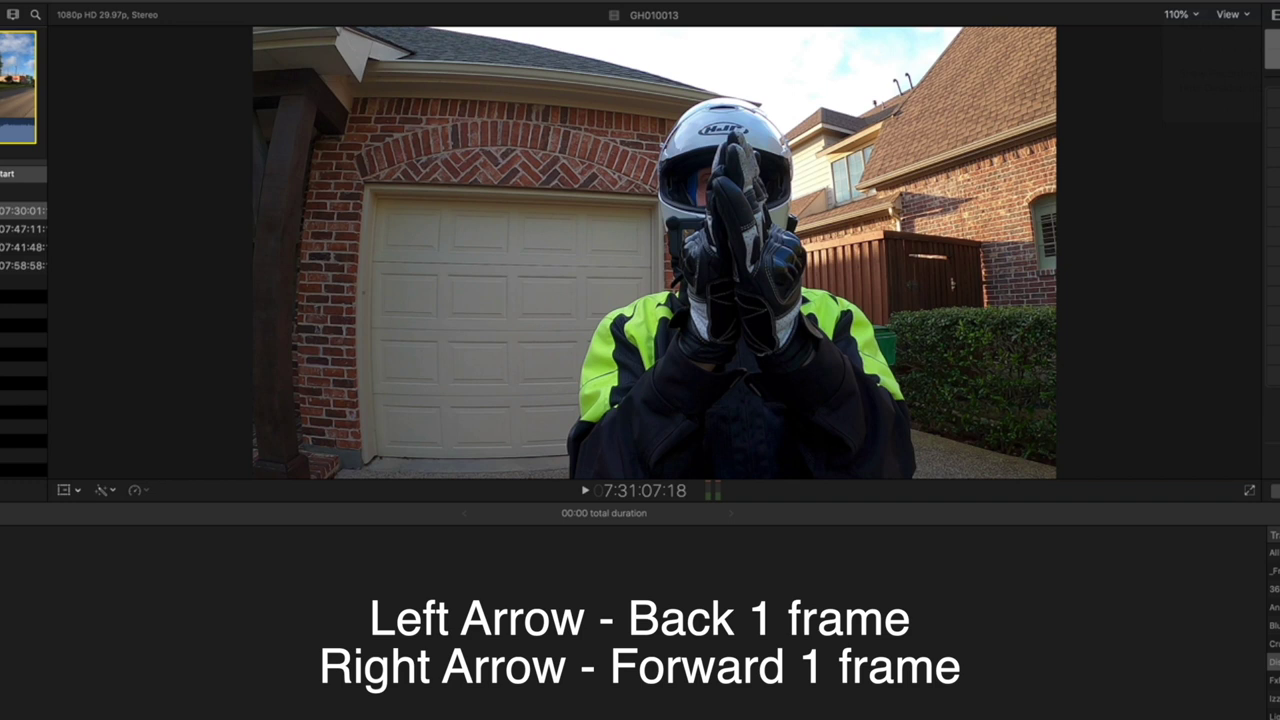
- Step GH010013 back two frames to the glove-clap frame near 7:31:07:06
key("Left")
key("Left")
key("Left")
key("Left")
key("Left")
key("Left")
key("Left")
key("Left")
key("Left")
key("Left")
key("Left")
key("Left")
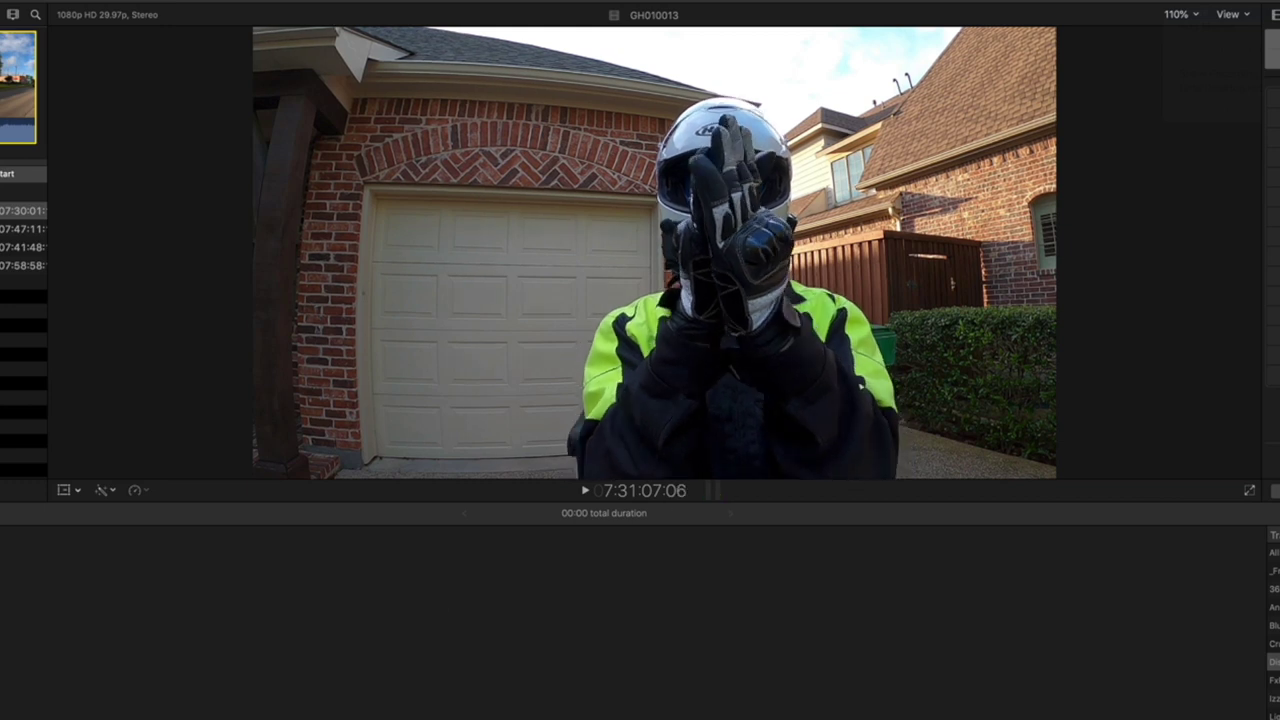
key("Left")
key("Left")
key("Left")
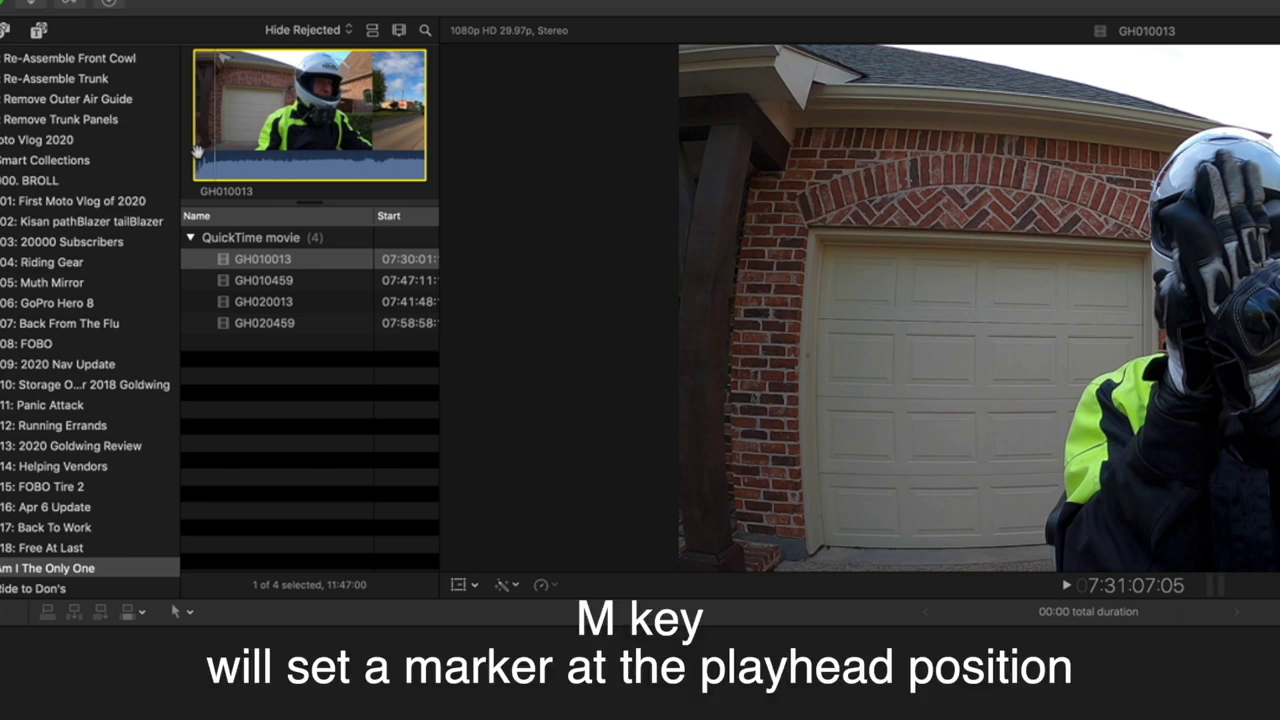
- Add a marker at GH010013's clap frame, then switch to clip GH010459
key("m")
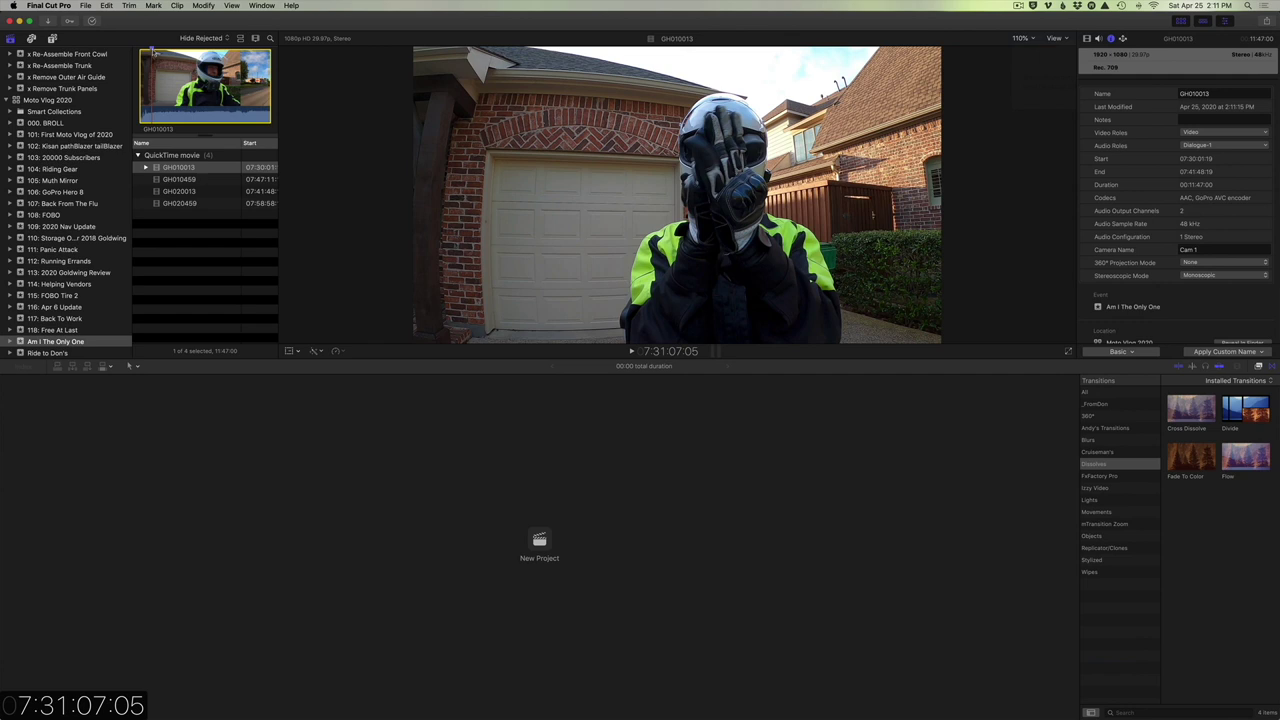
left_click(164, 192)
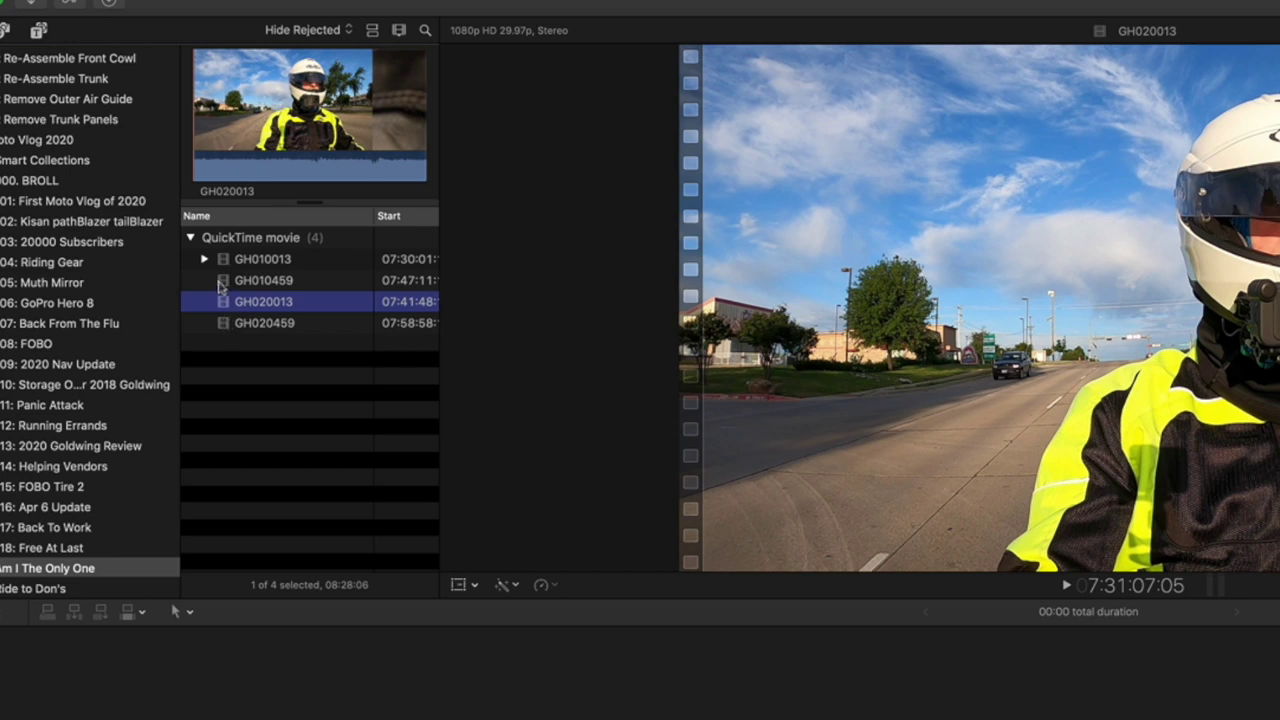
left_click(221, 284)
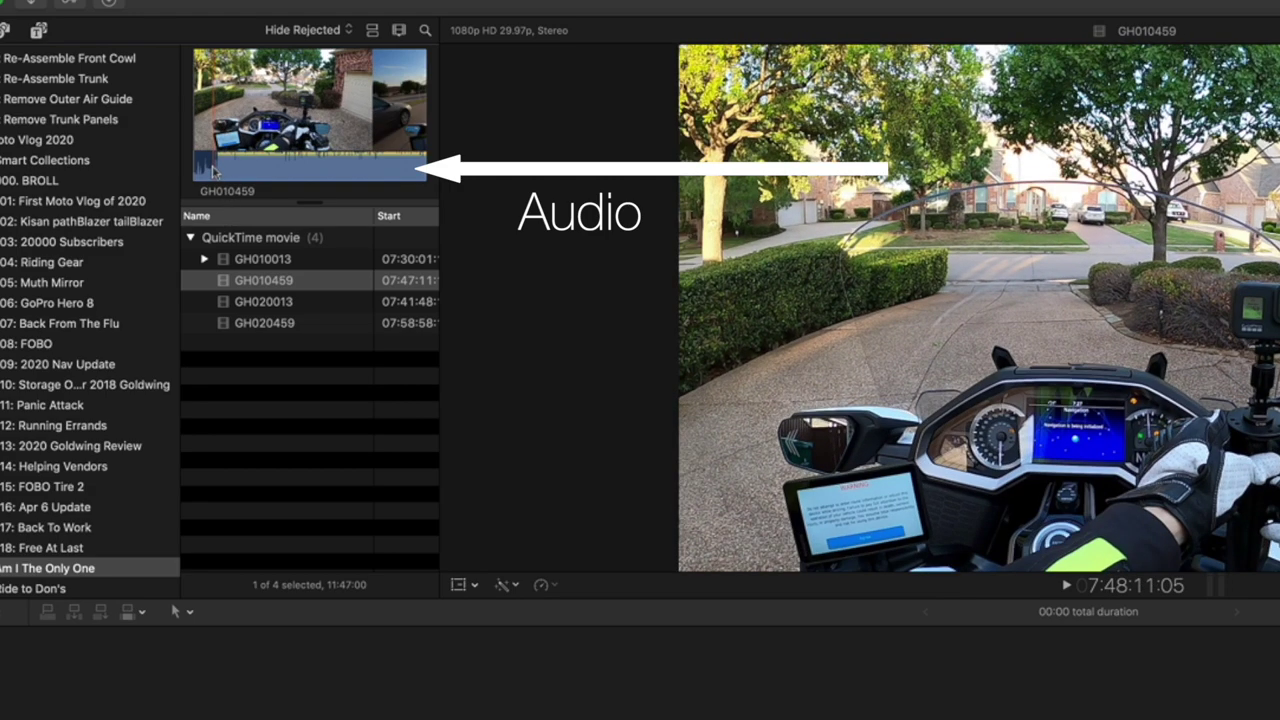
- Find the glove clap in GH010459 at 7:48:19:20 and add a marker there
left_click(213, 172)
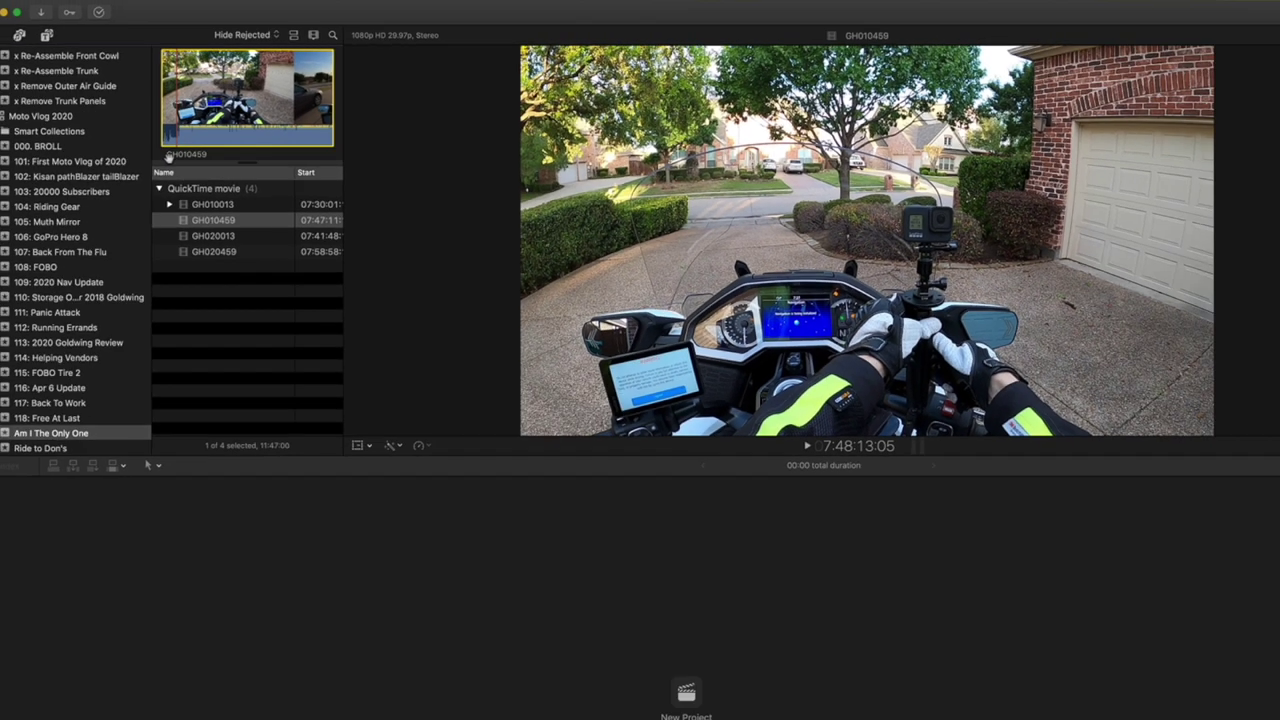
key("space")
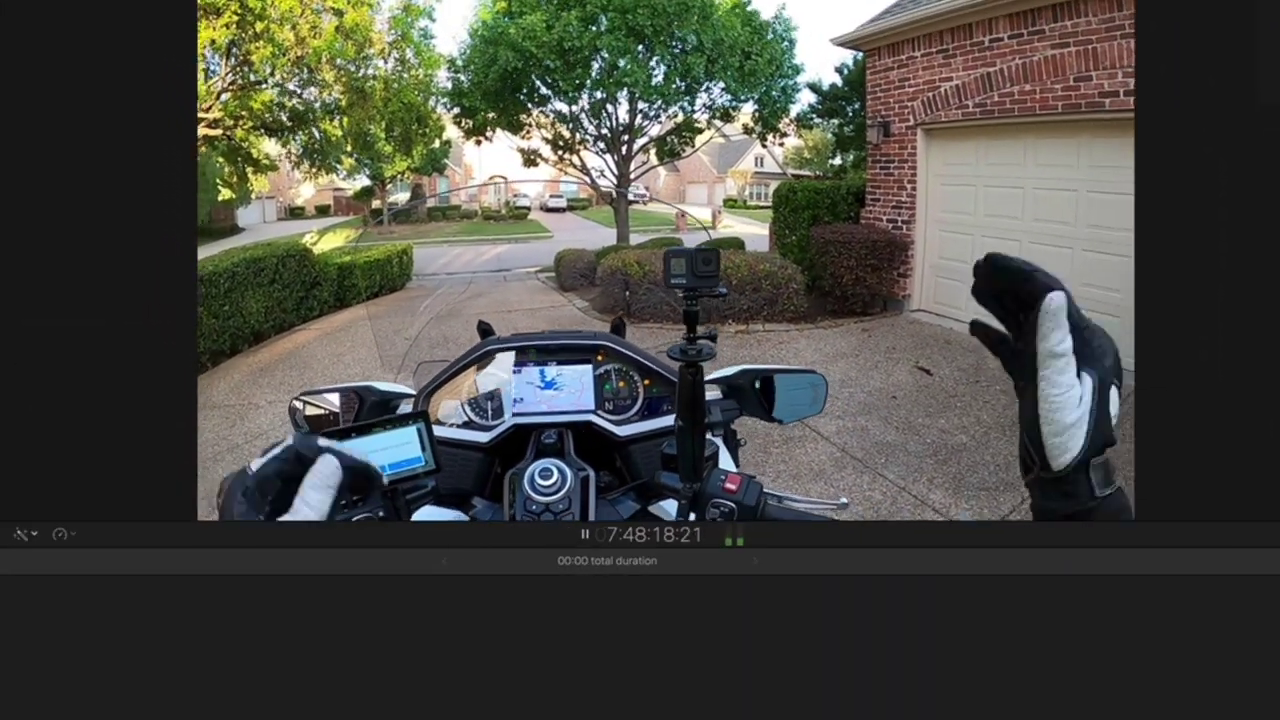
key("space")
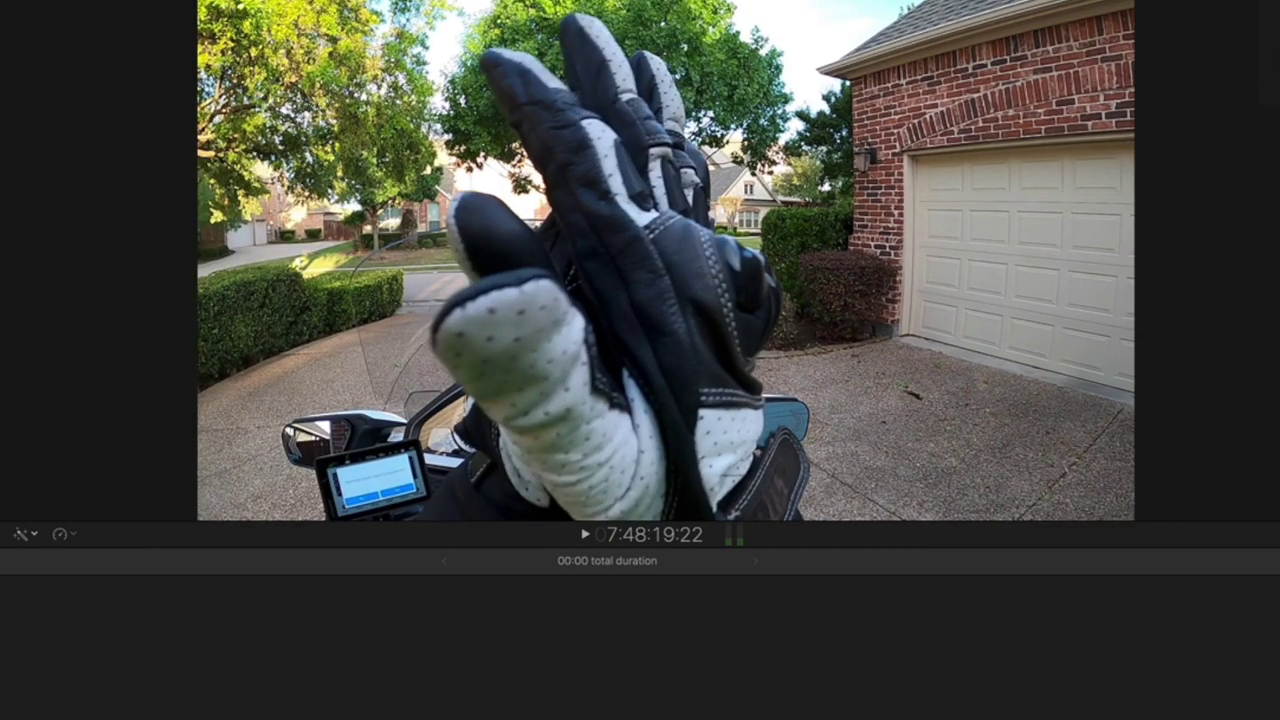
key("Left")
key("Left")
key("Left")
key("Left")
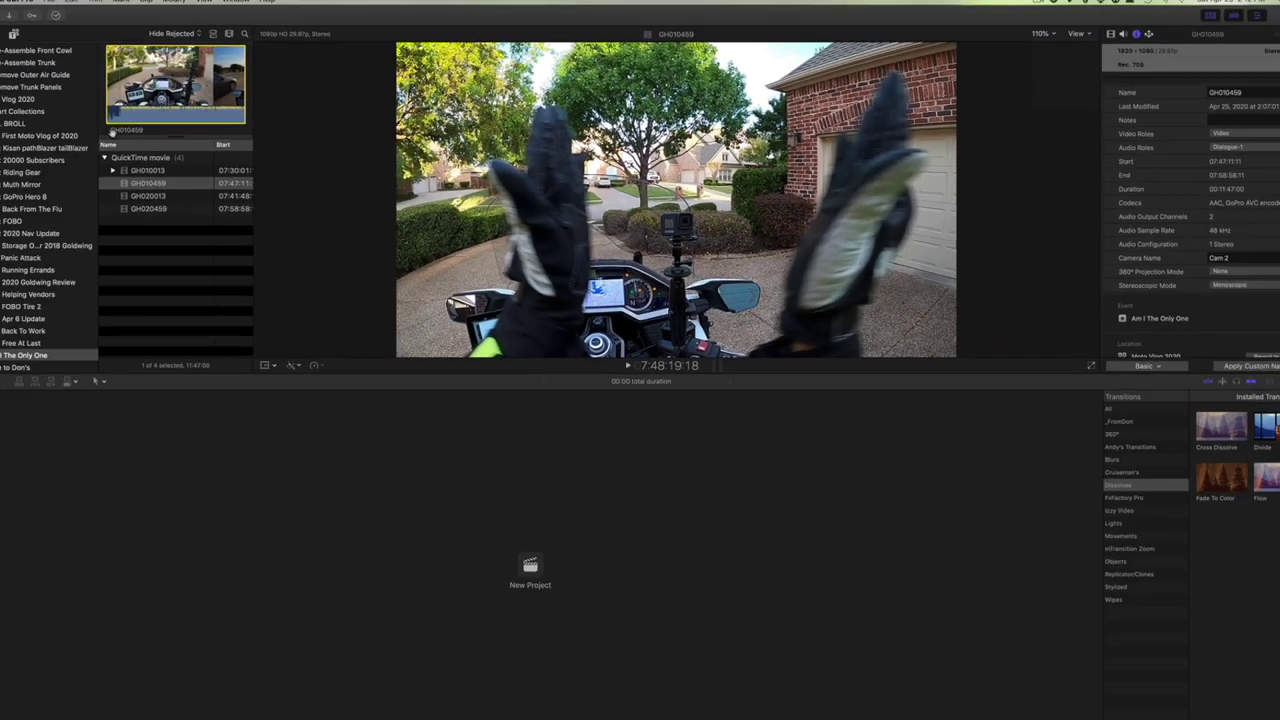
key("Right")
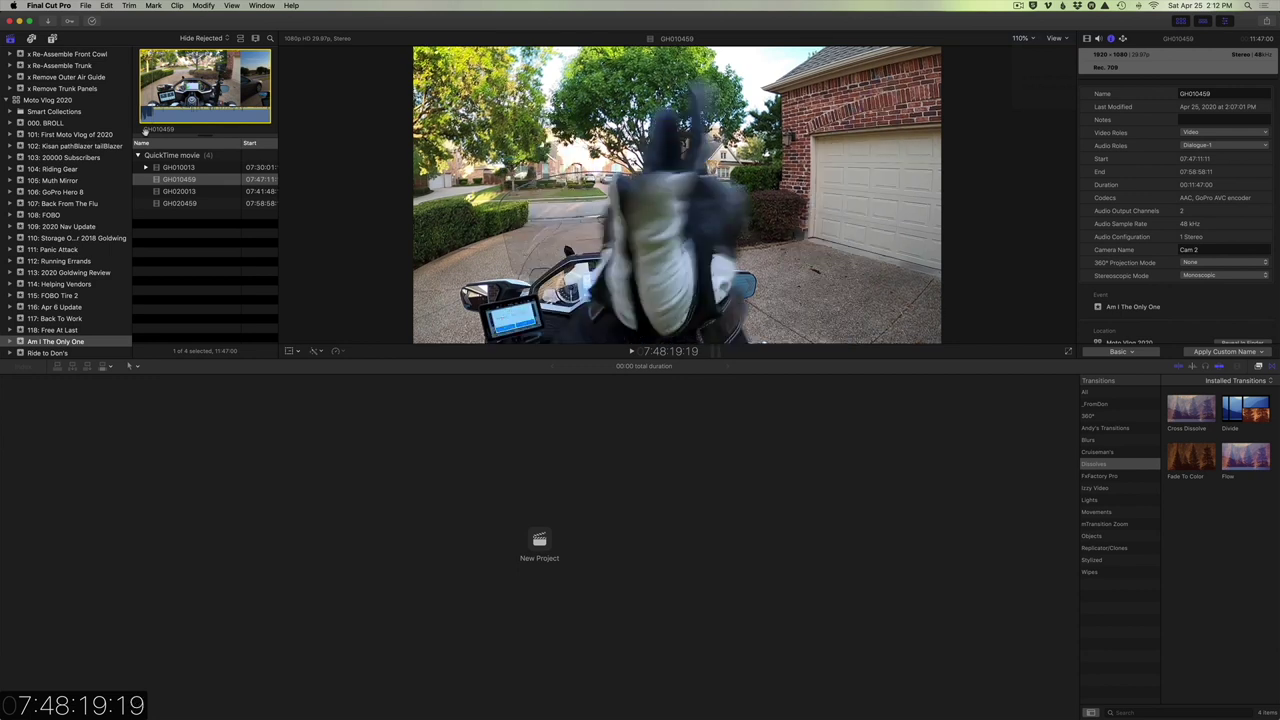
key("Right")
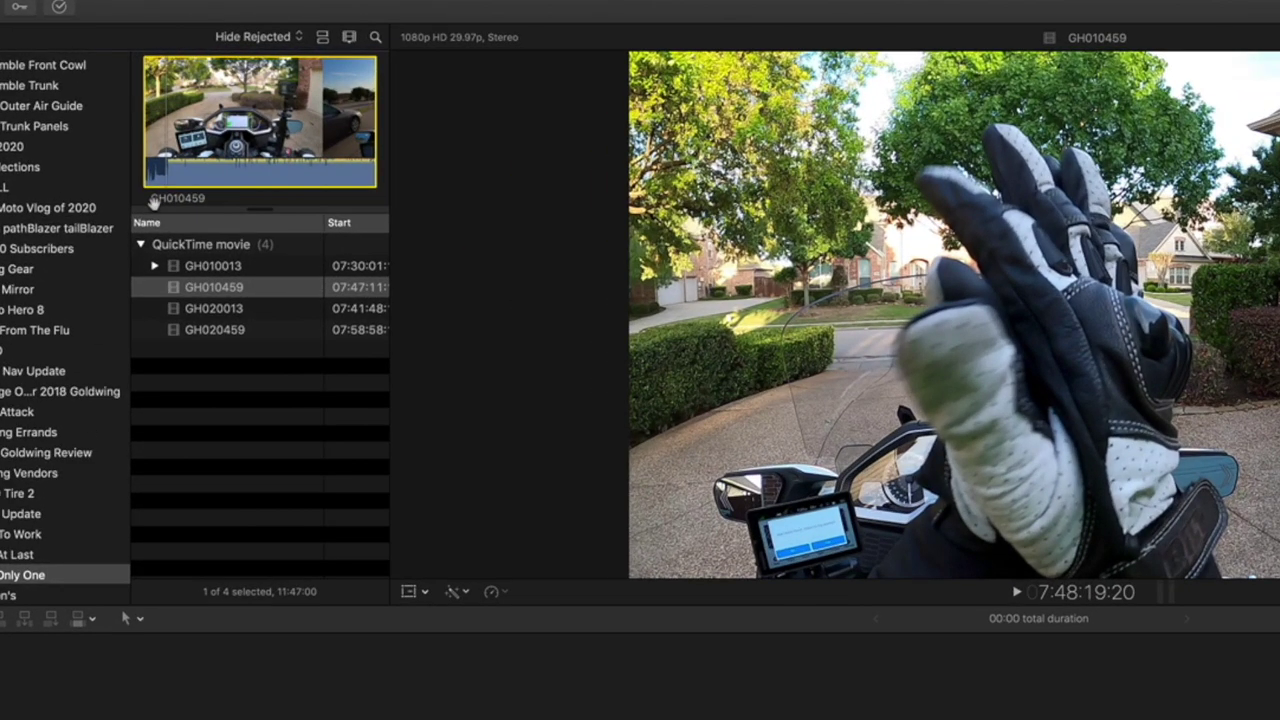
key("m")
- Review the clap markers on GH010013 and GH010459, ending back on GH010013
left_click(211, 267)
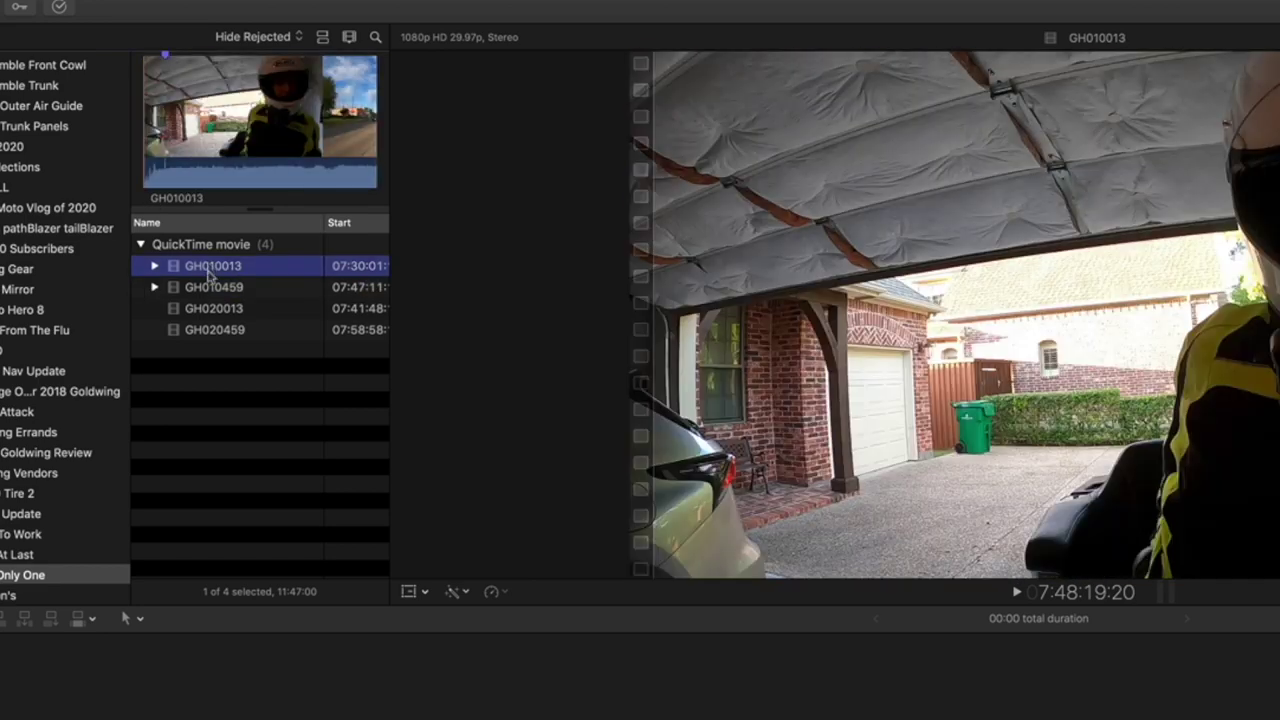
left_click(213, 290)
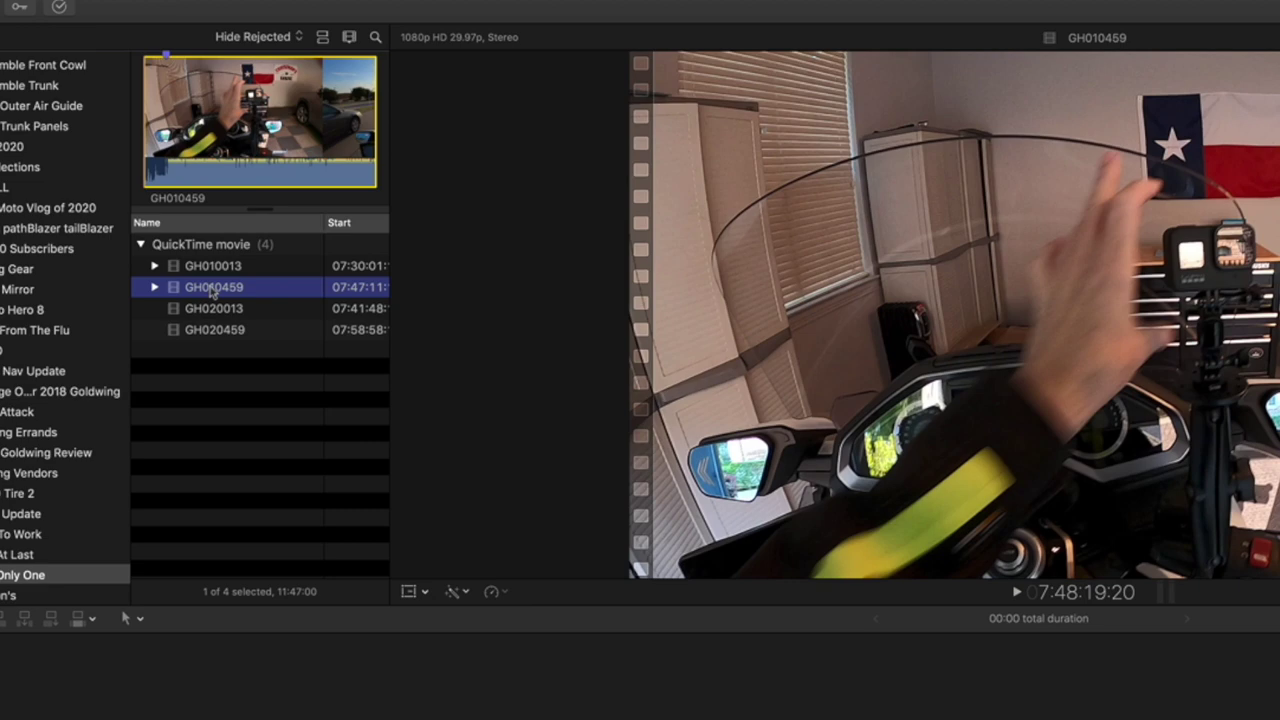
left_click(185, 266)
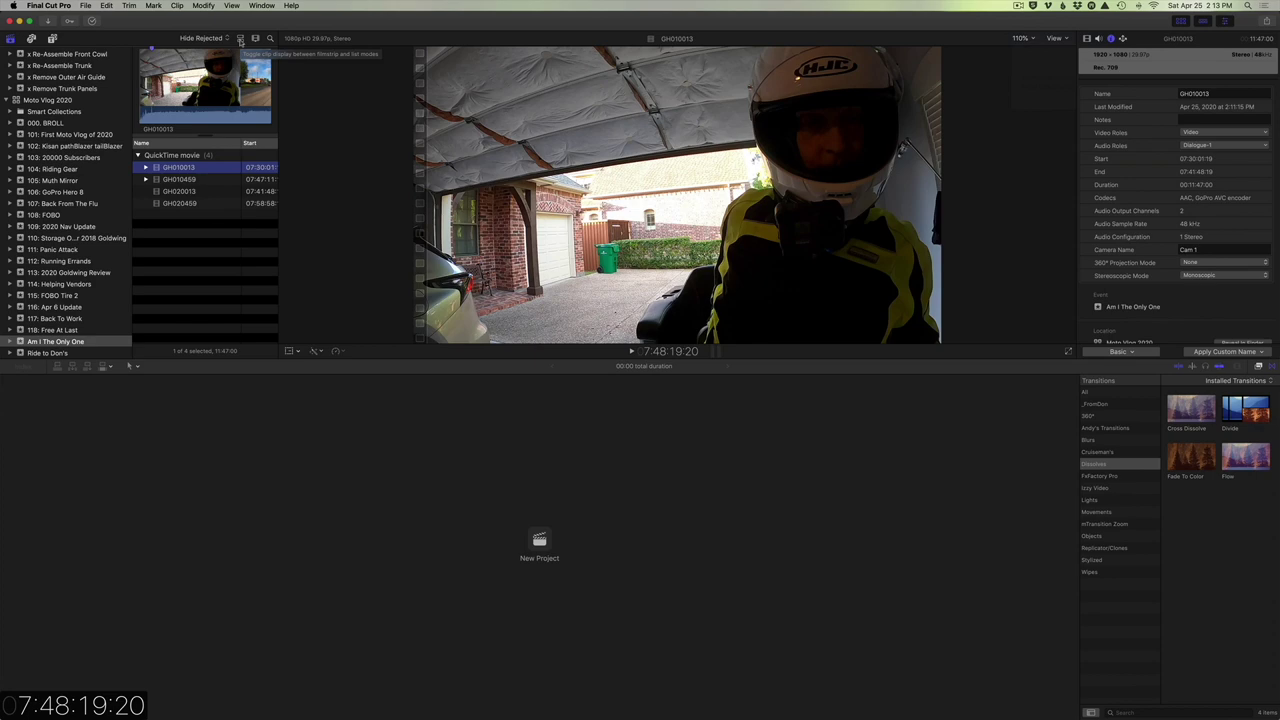
- Show the event's clips as filmstrip thumbnails and try drag-selecting the clips
left_click(240, 39)
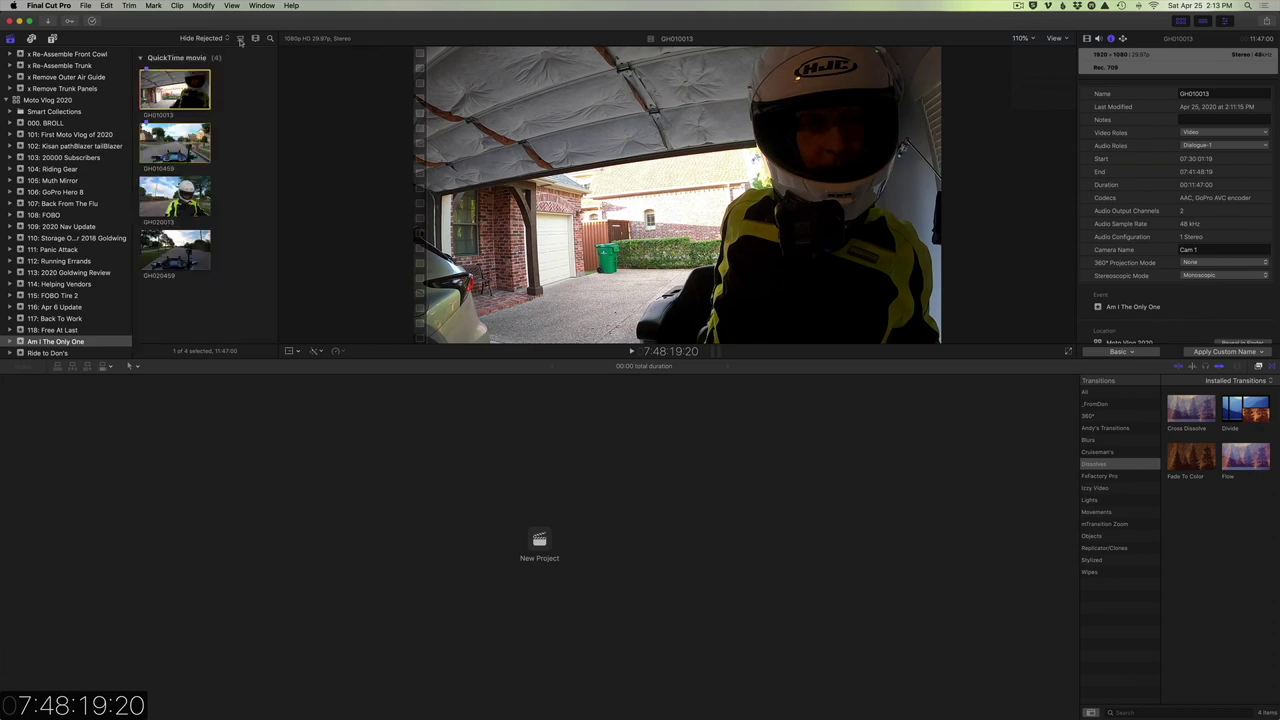
left_click(248, 124)
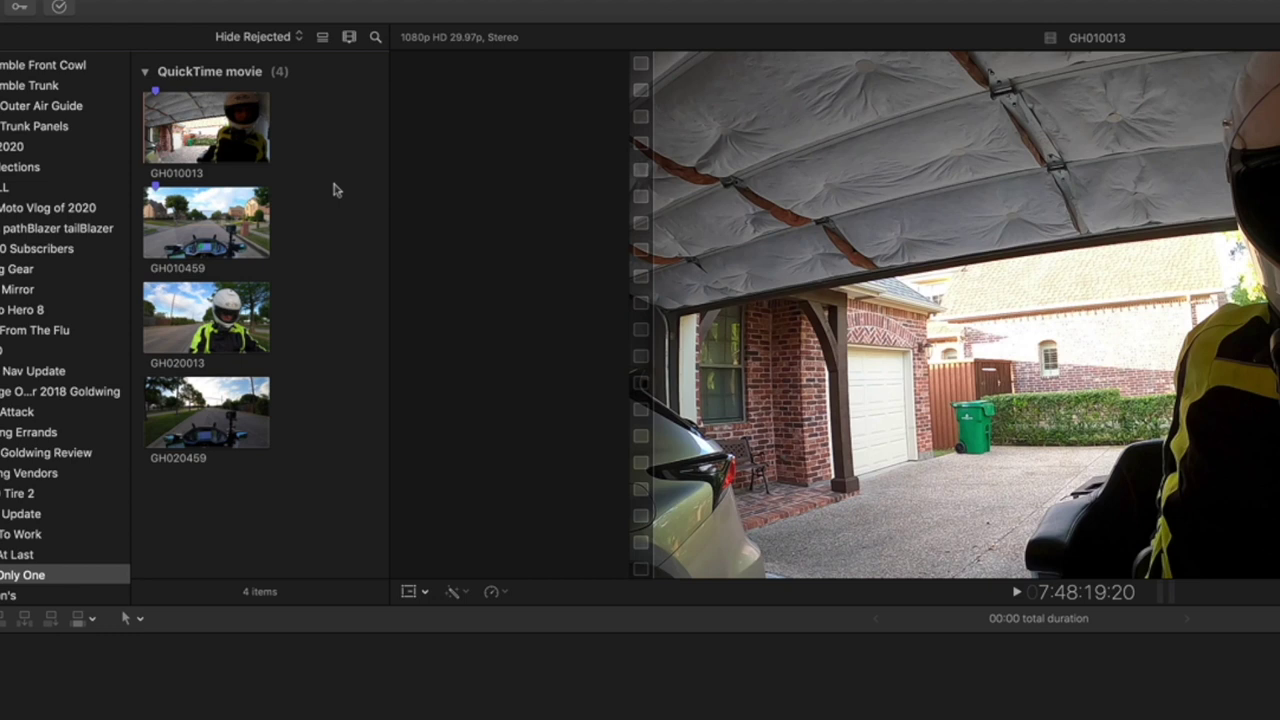
left_click_drag(288, 133, 247, 216)
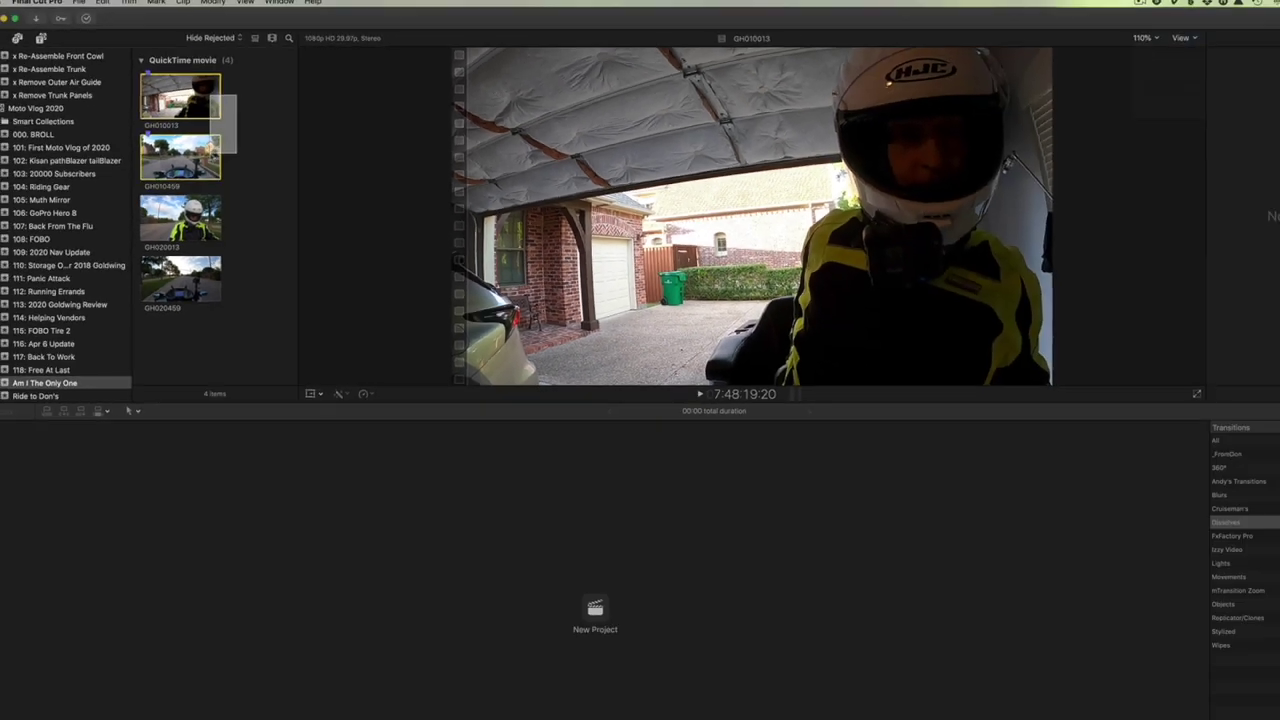
left_click_drag(222, 152, 165, 305)
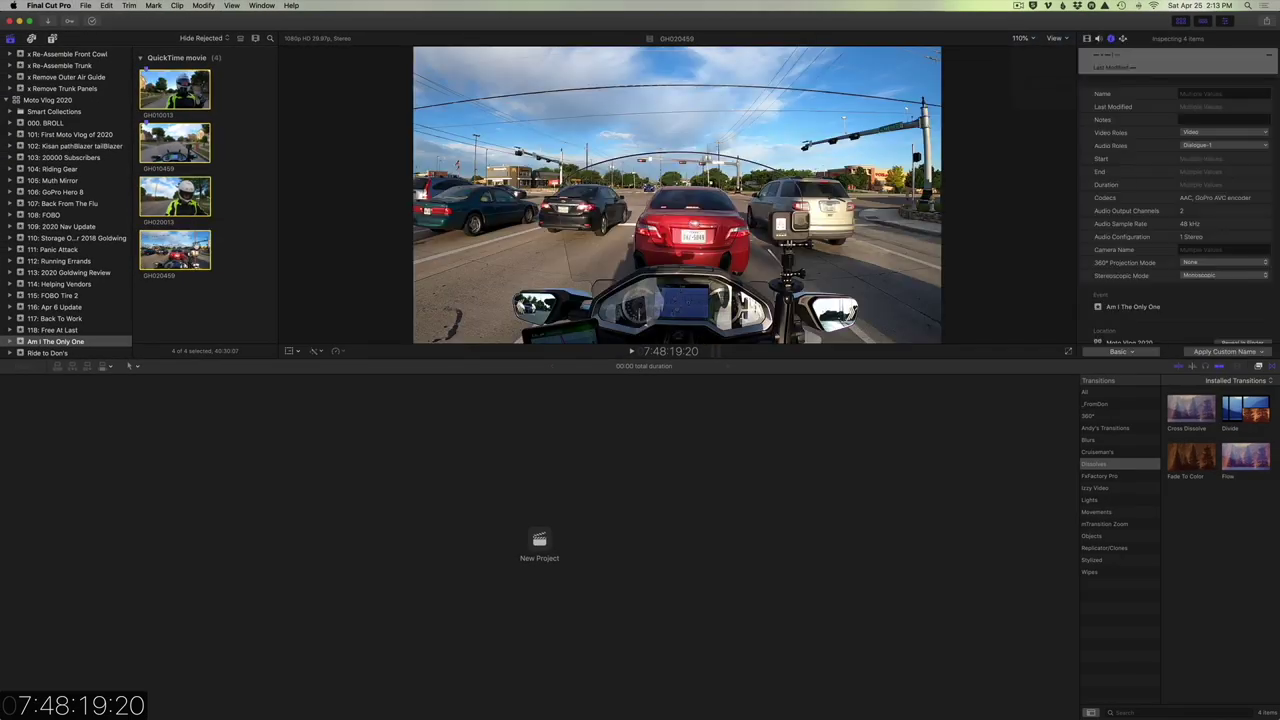
left_click(236, 220)
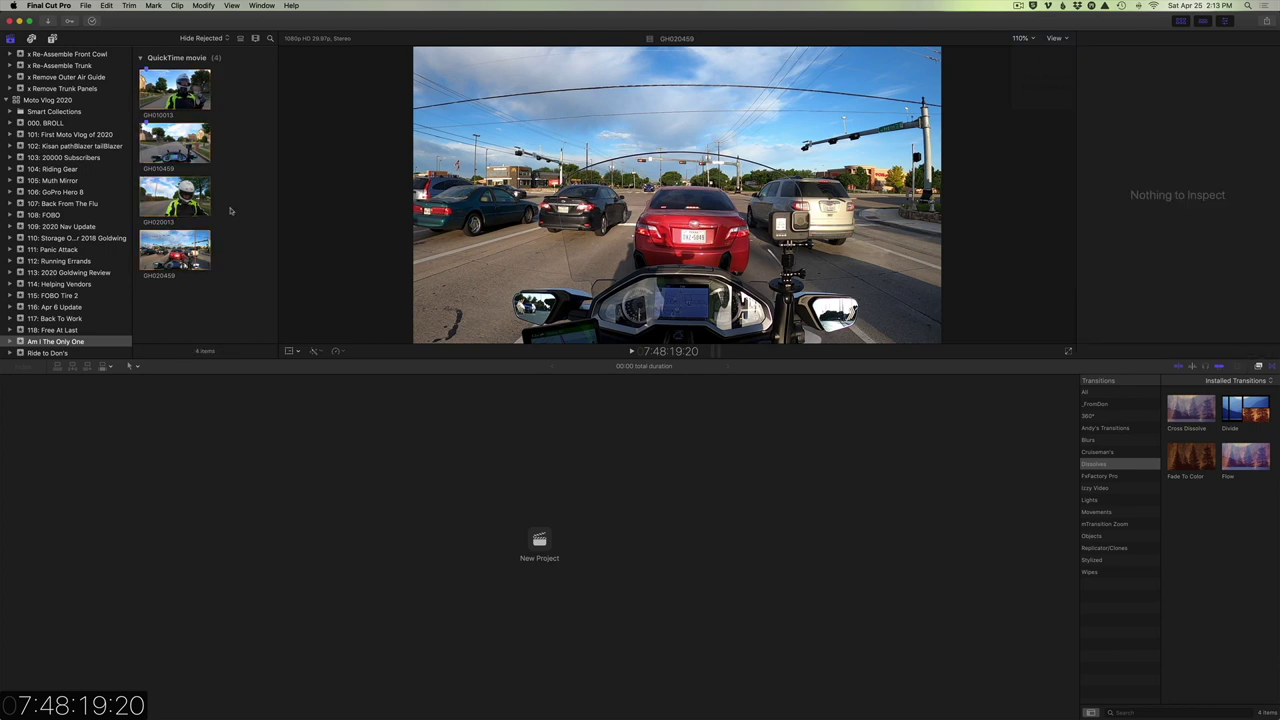
- Select GH010013, GH010459, GH020013 and GH020459 together
left_click(163, 90)
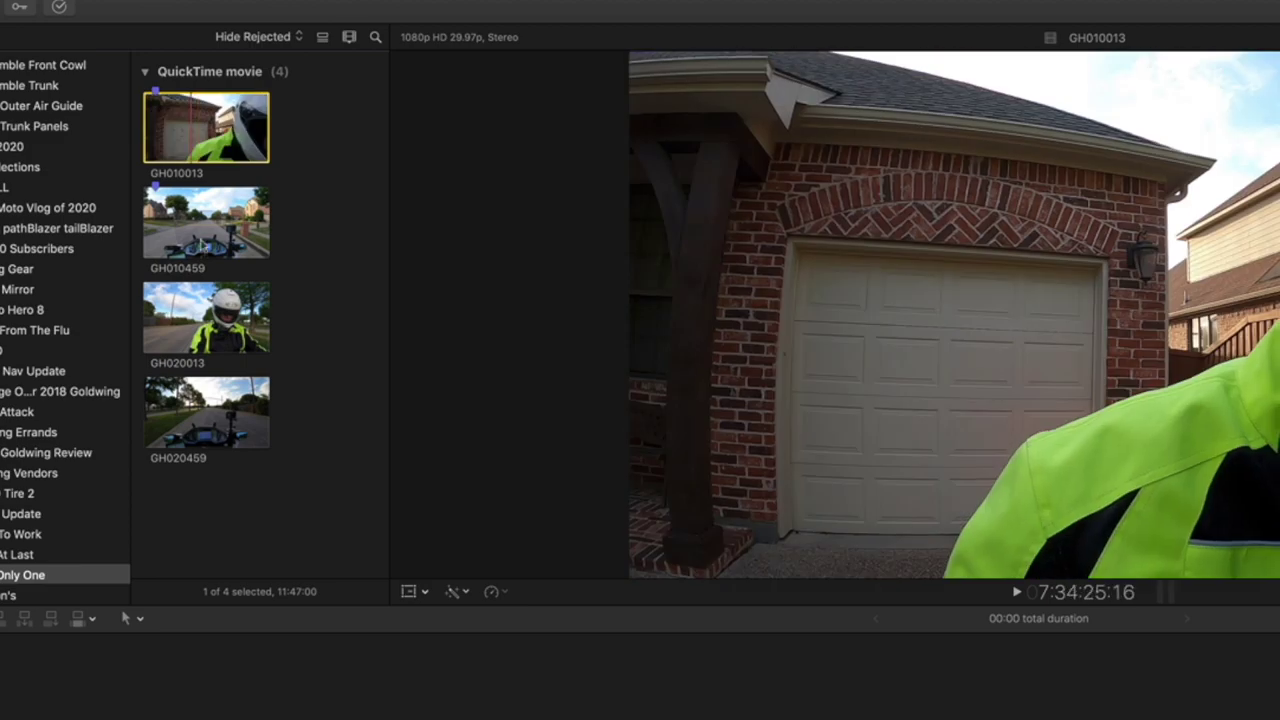
left_click(200, 225, "shift")
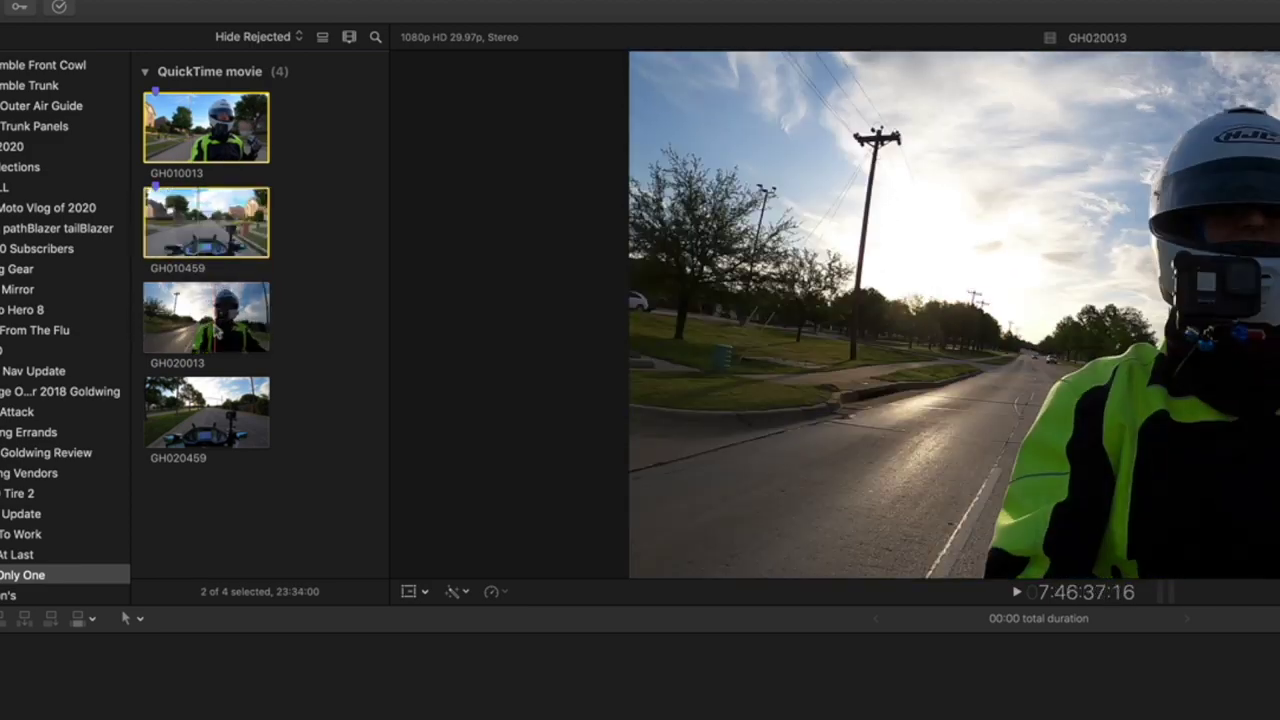
left_click(214, 304, "shift")
left_click(213, 425, "shift")
left_click_drag(213, 425, 212, 422)
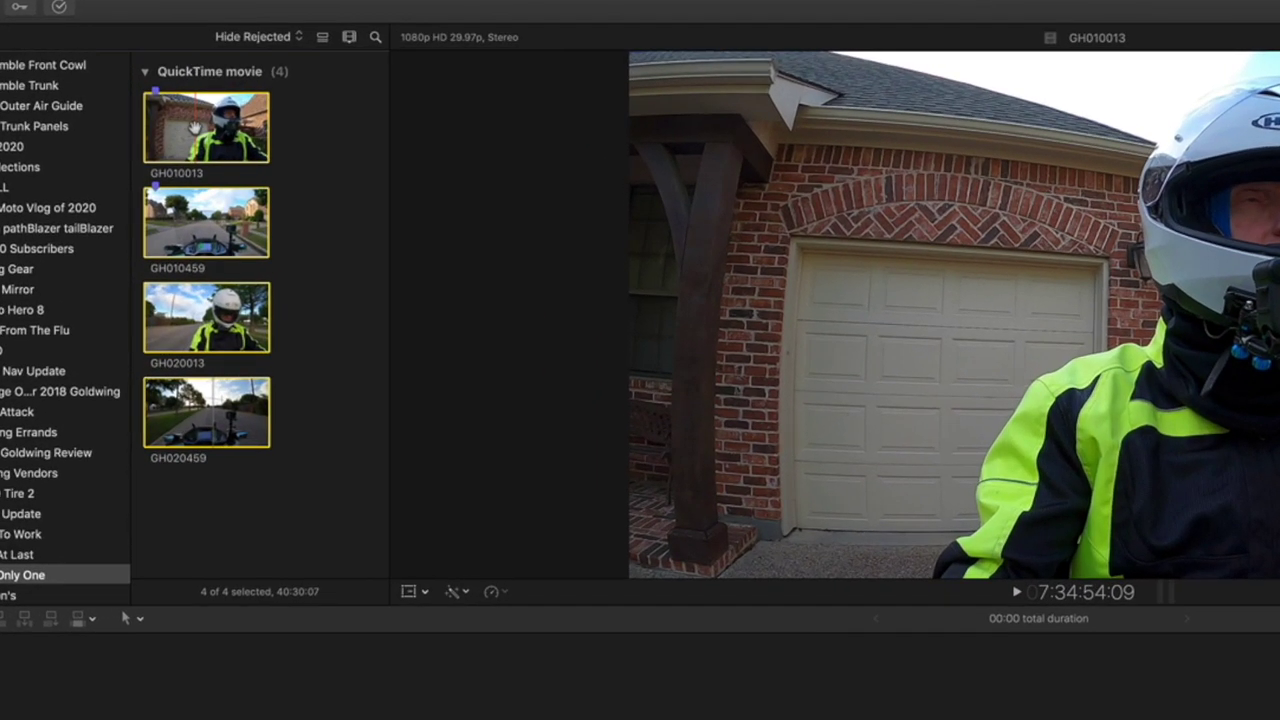
- Start a new multicam clip from the selected clips and name it MC01
right_click(195, 129)
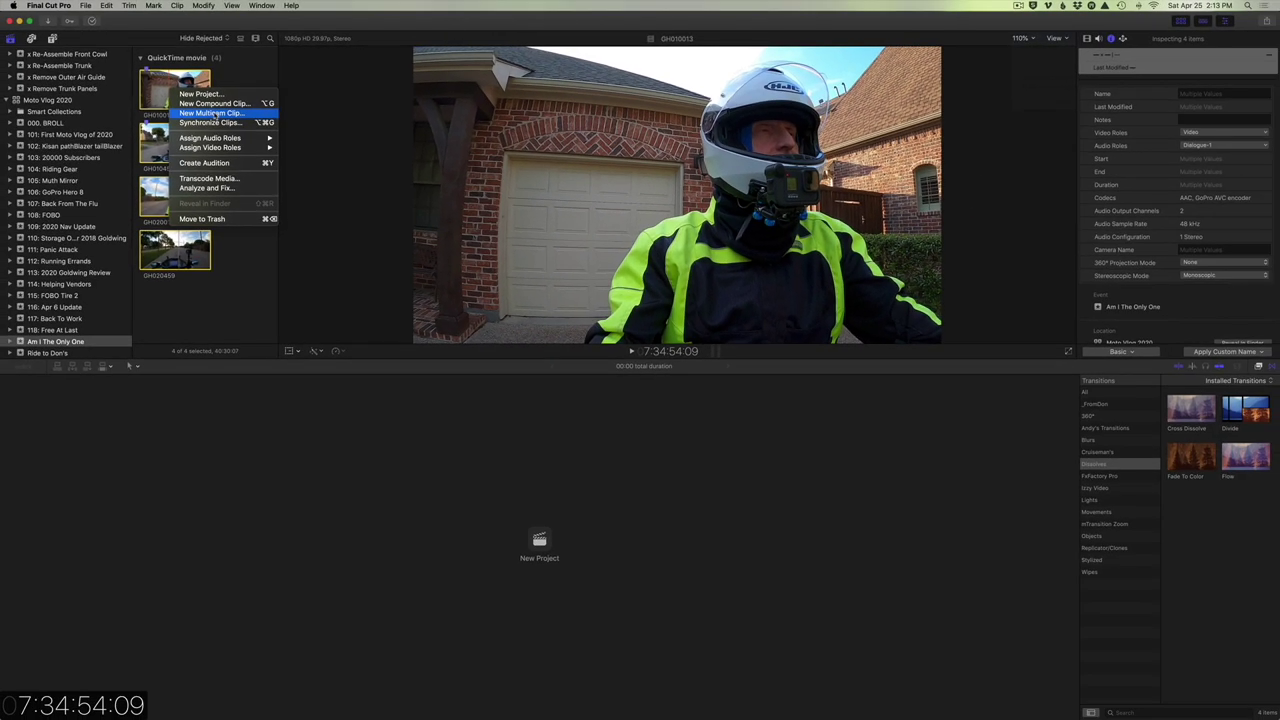
left_click(213, 114)
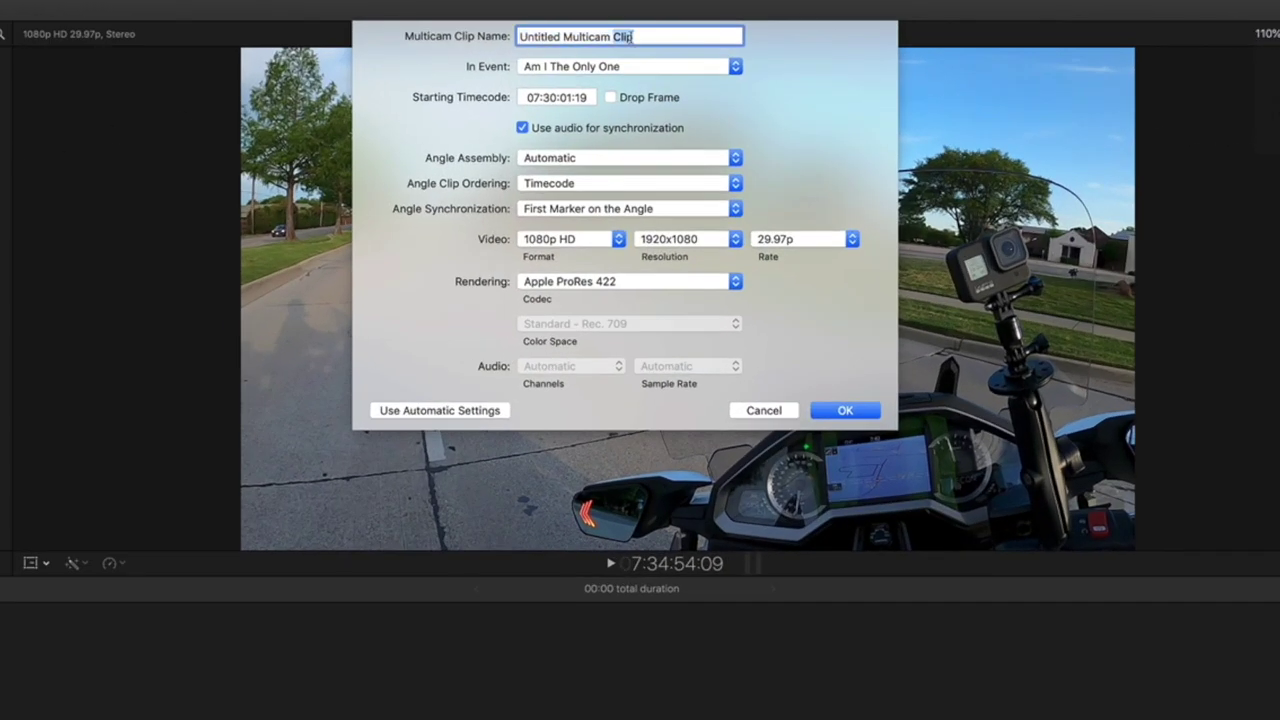
type("MC01")
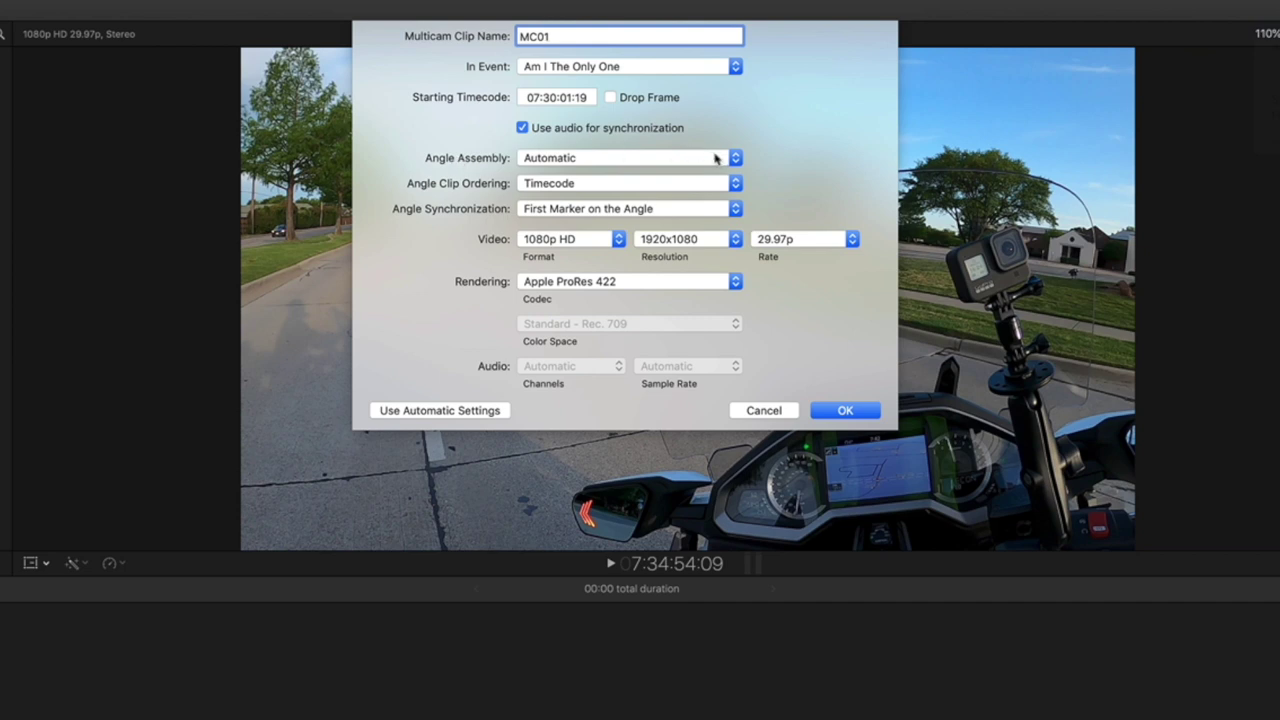
- Keep Automatic, Timecode, First Marker on the Angle and 29.97p, then create the clip
left_click(717, 158)
left_click(717, 158)
left_click(614, 183)
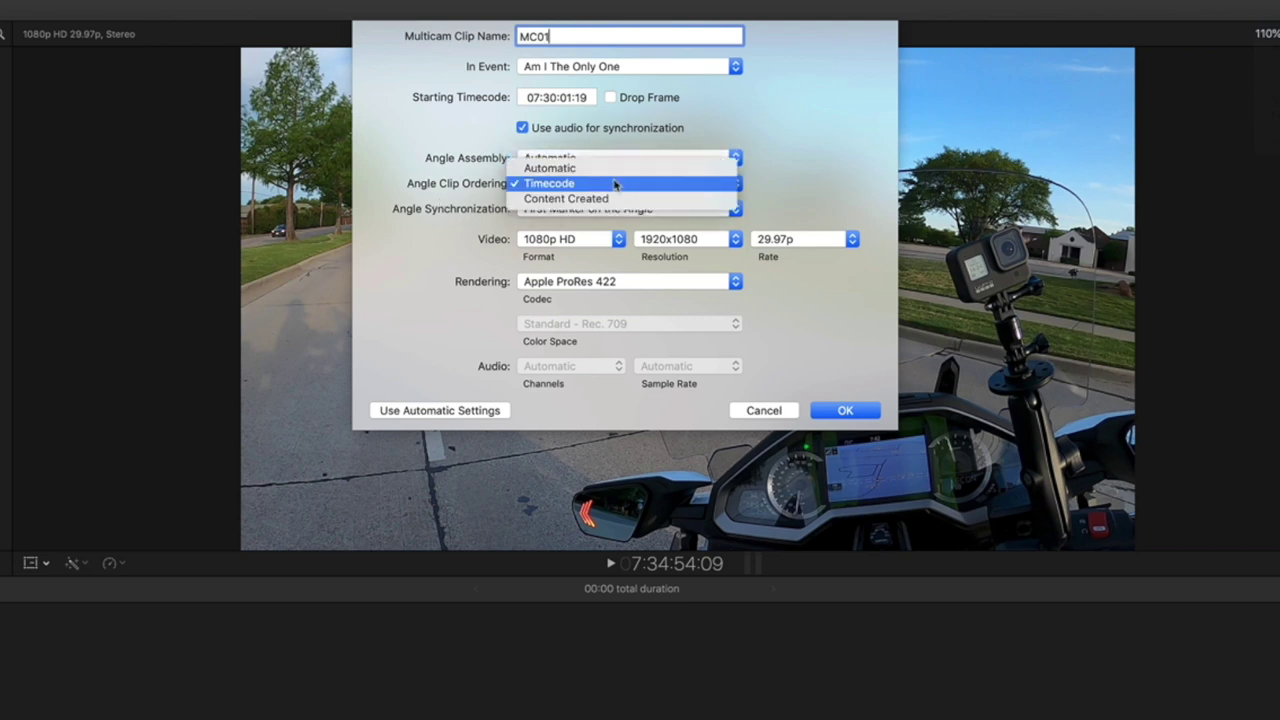
left_click(556, 185)
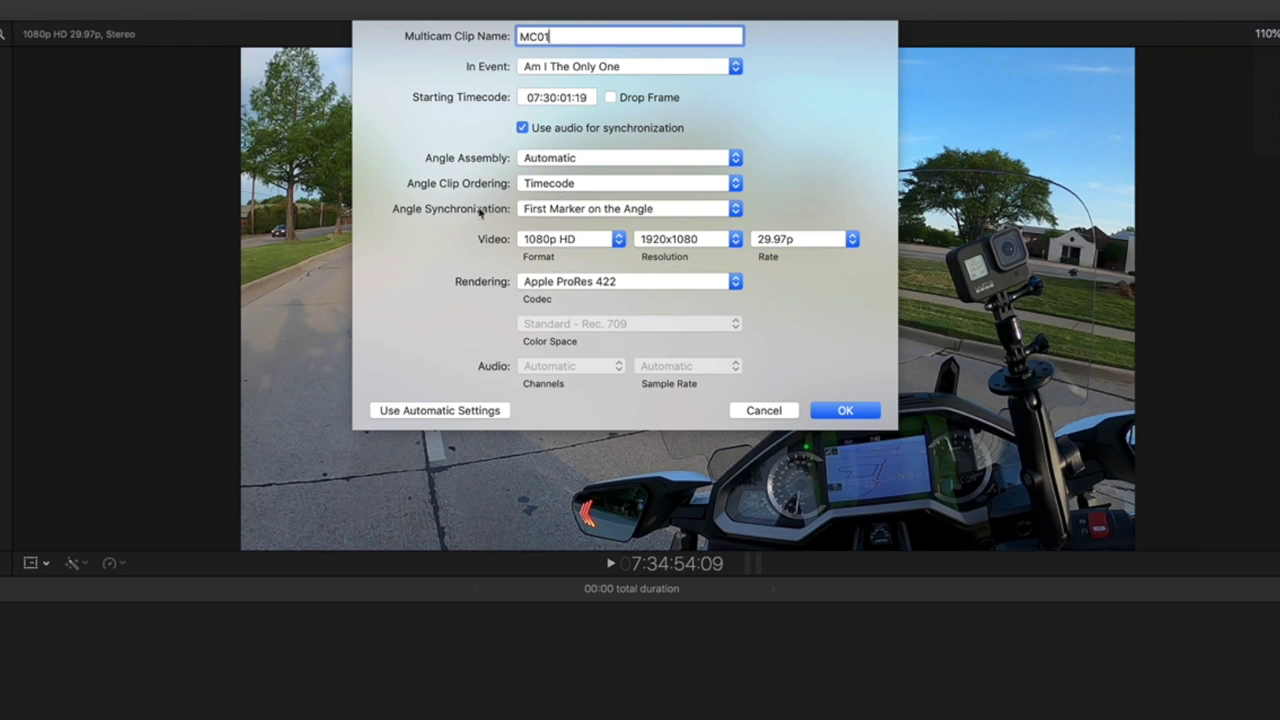
left_click(580, 211)
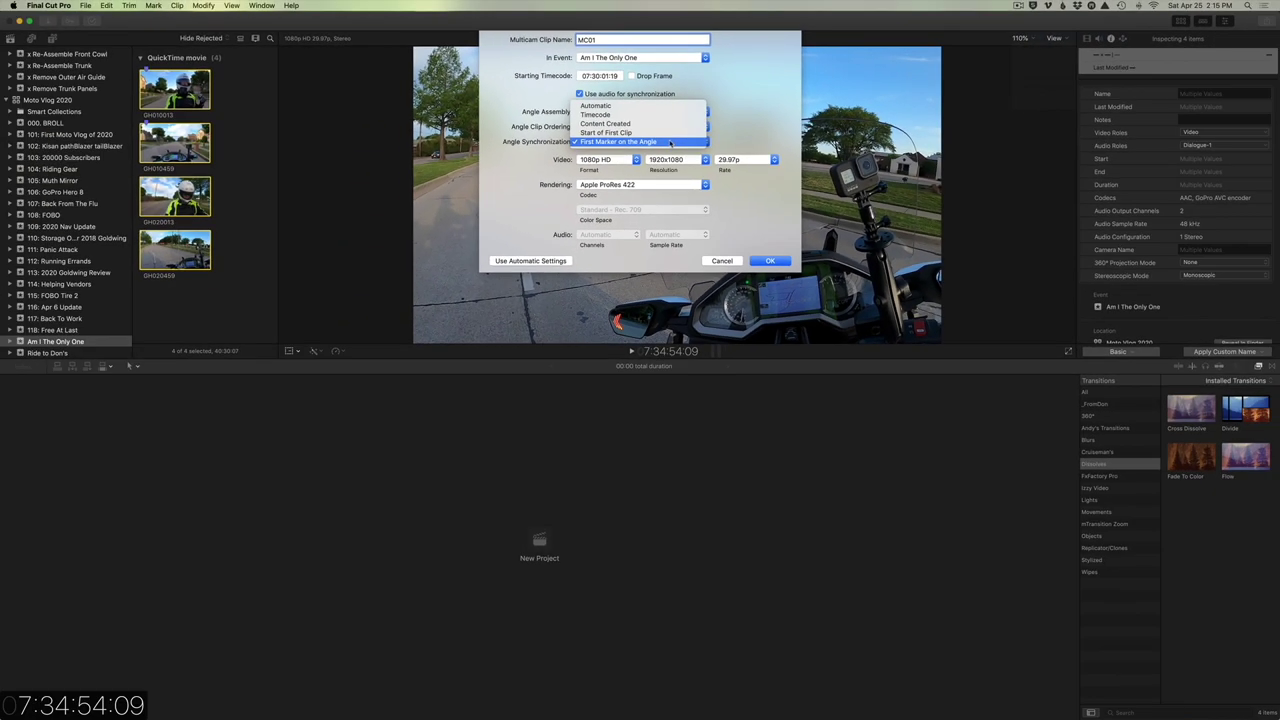
left_click(670, 143)
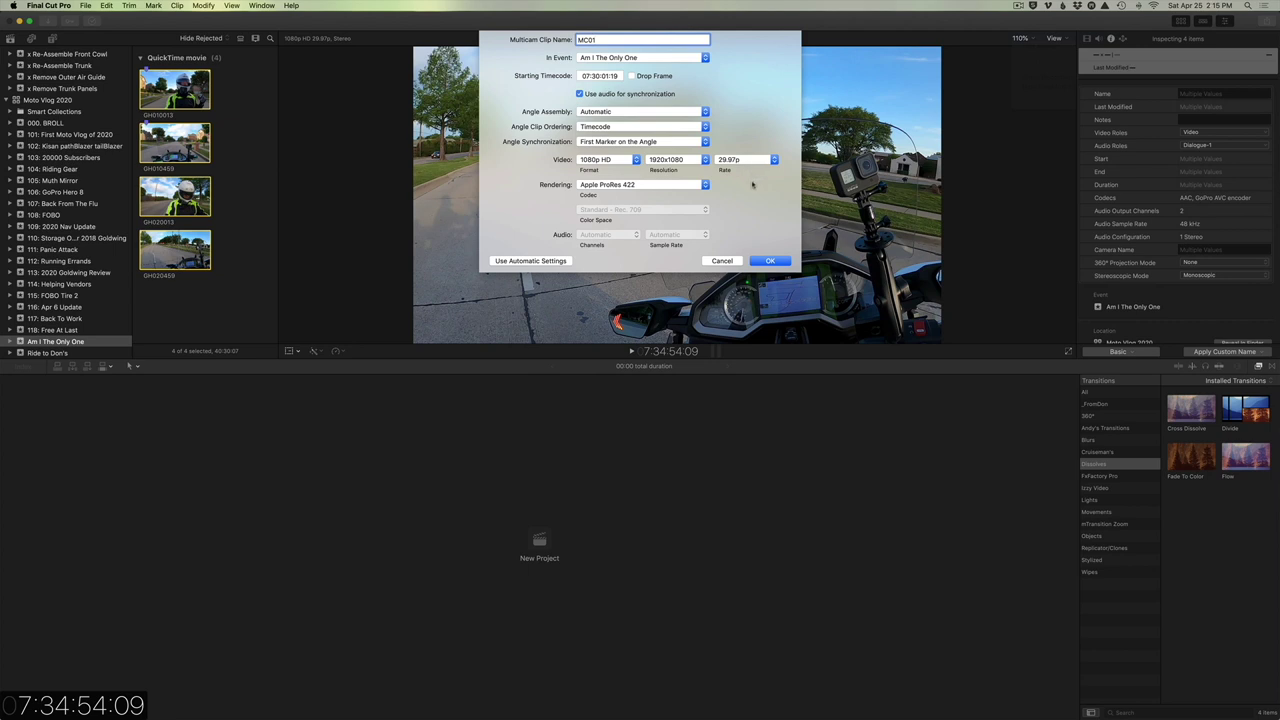
left_click(752, 162)
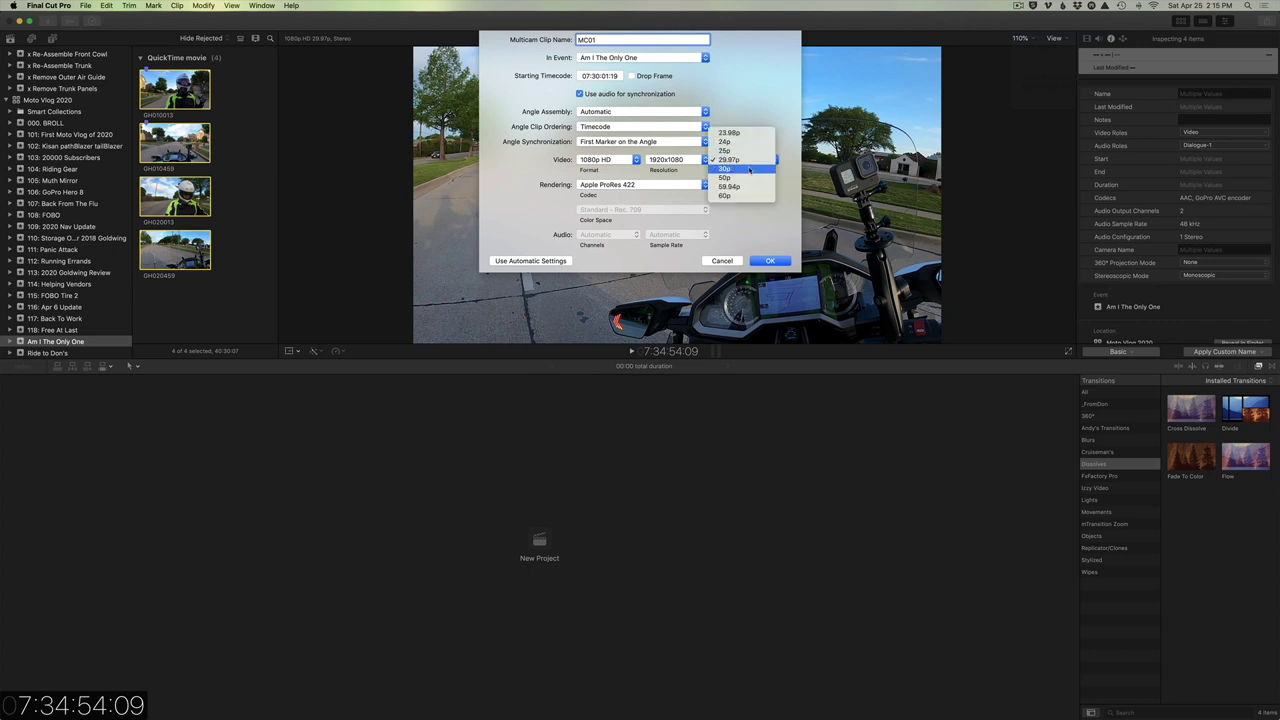
left_click(751, 162)
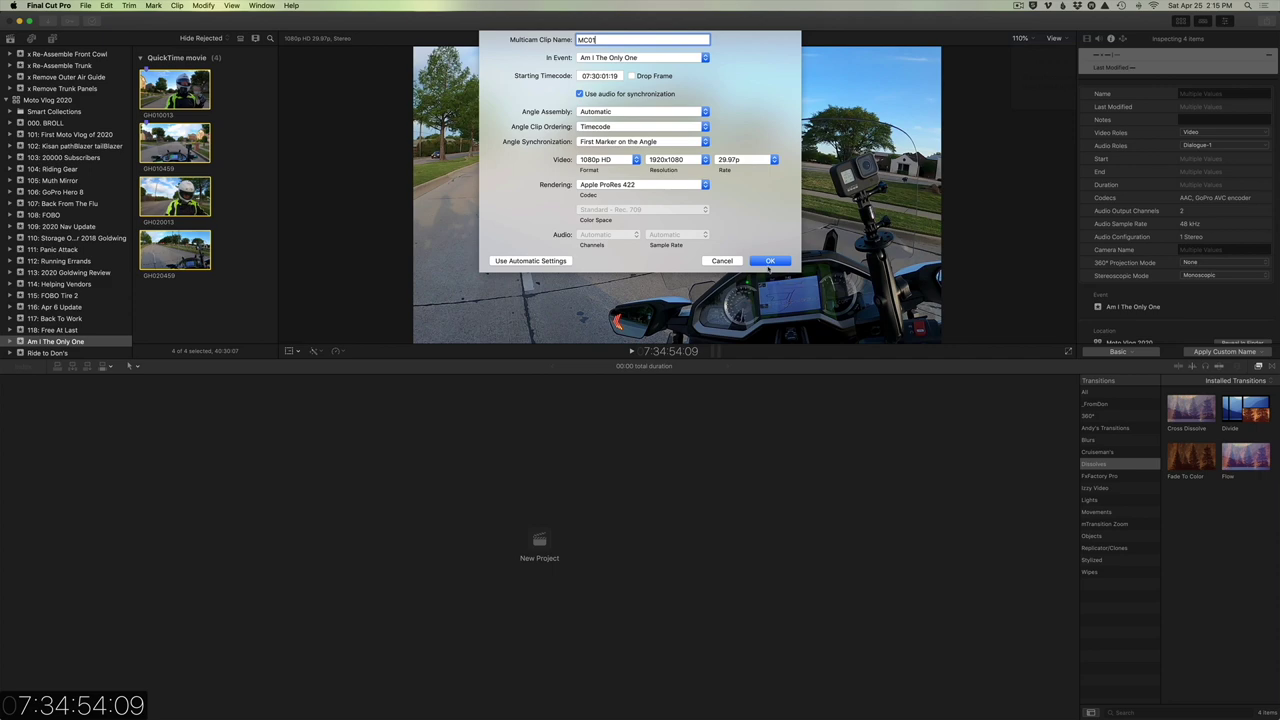
left_click(769, 261)
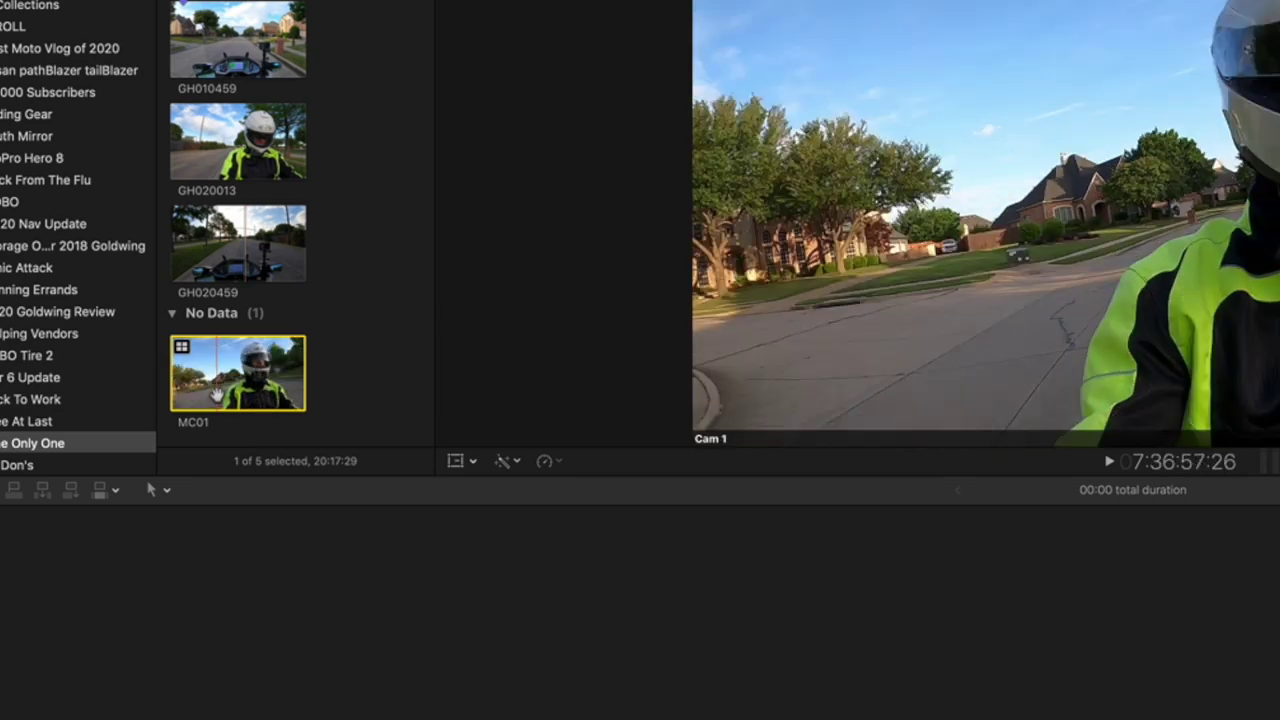
- Open MC01 in the Angle Editor to review Cam 1 and Cam 2, then return to the event
double_click(217, 389)
left_click(217, 387)
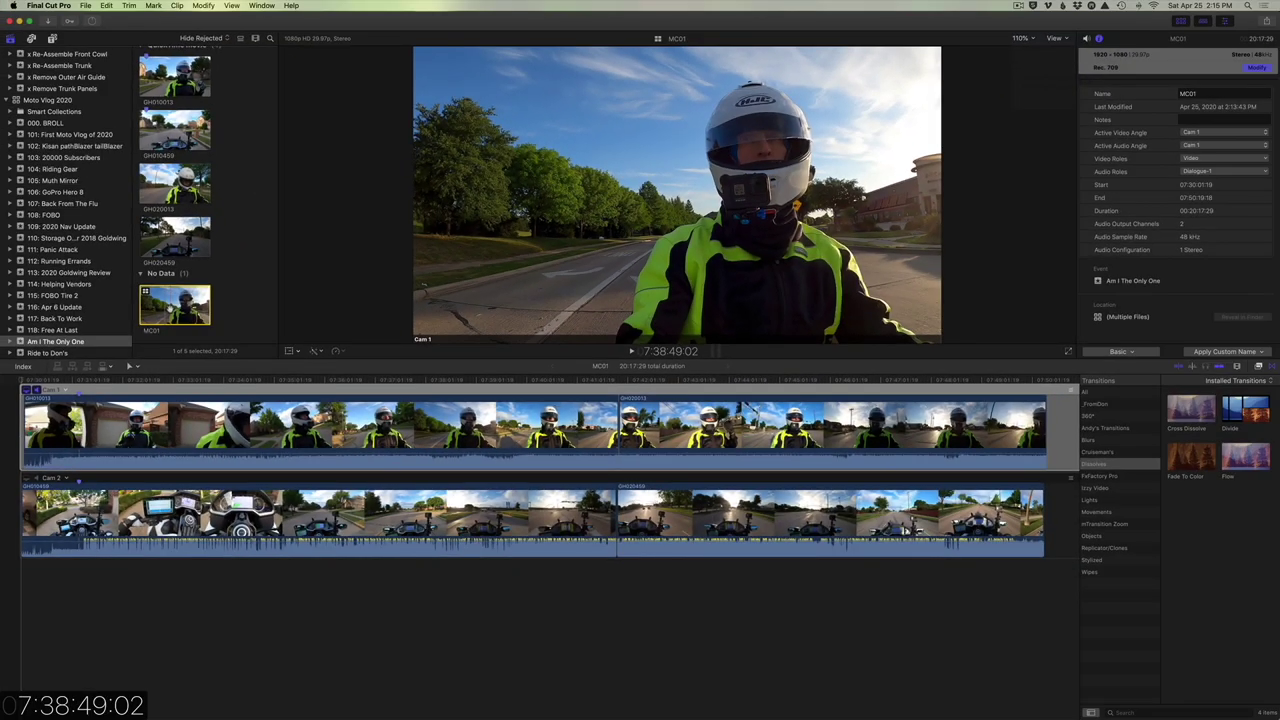
left_click(440, 600)
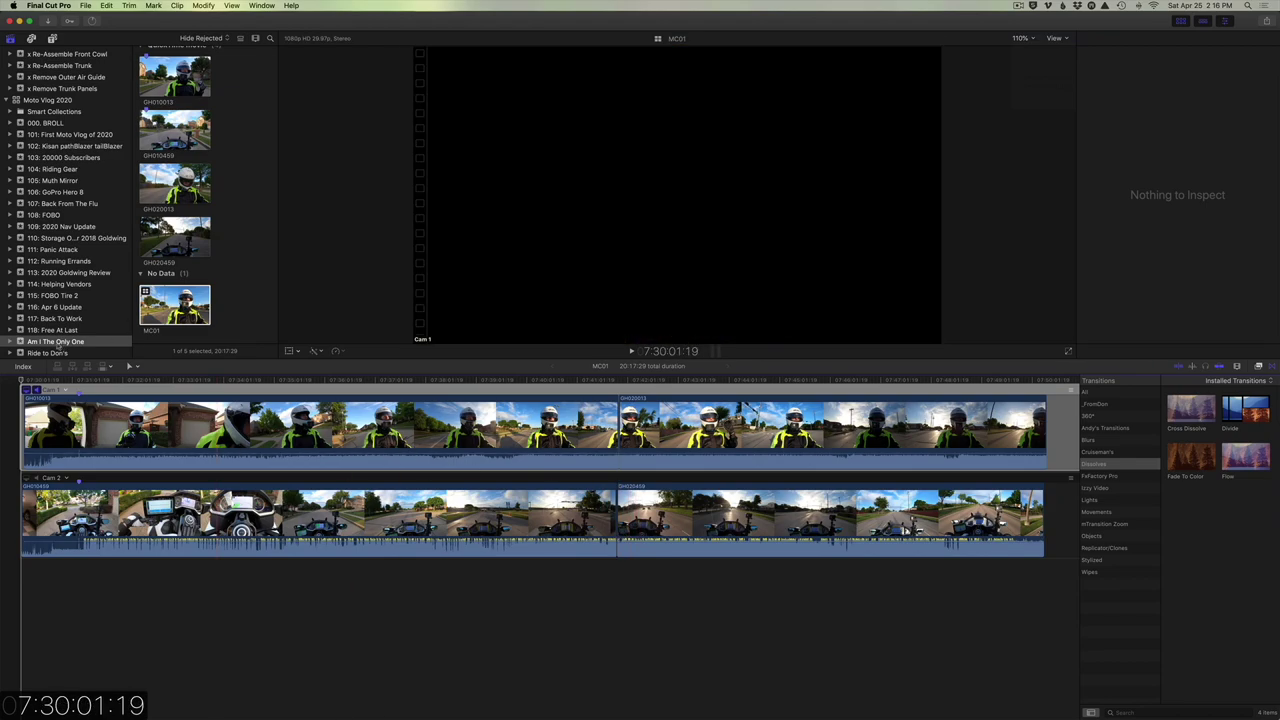
left_click(57, 344)
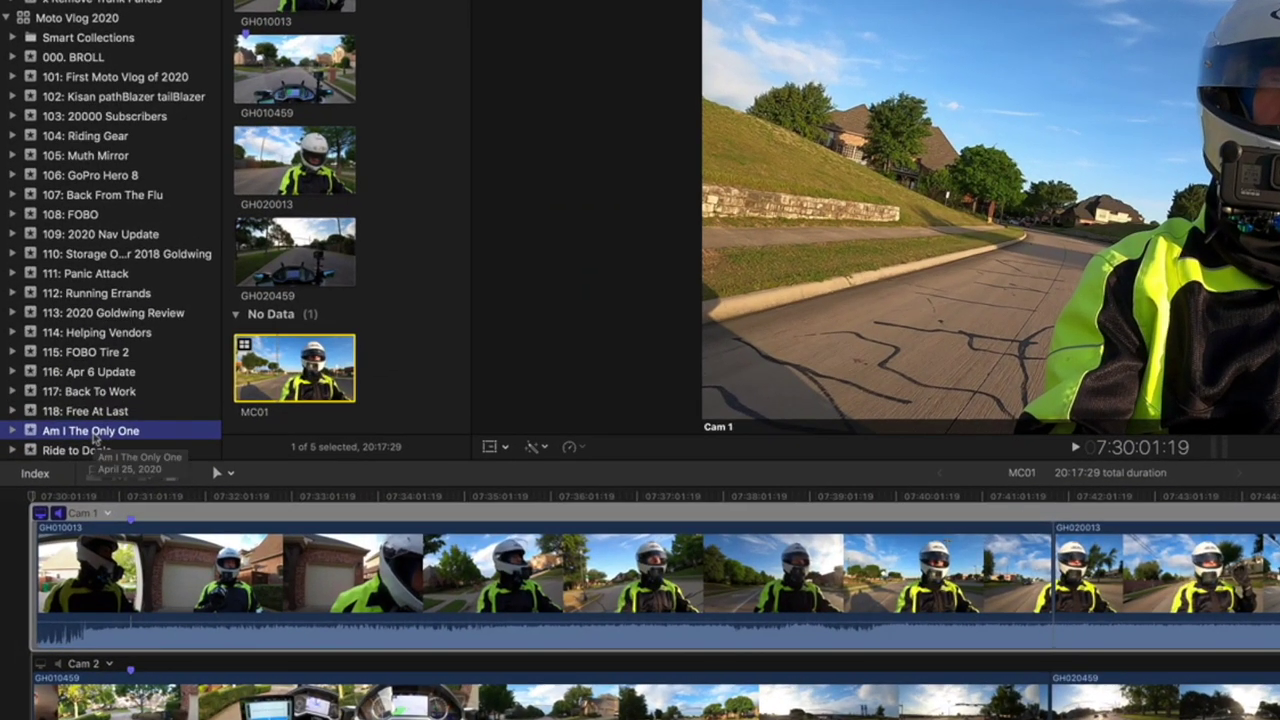
- Create a new project named 'Am I The Only One' in the Am I The Only One event
right_click(94, 434)
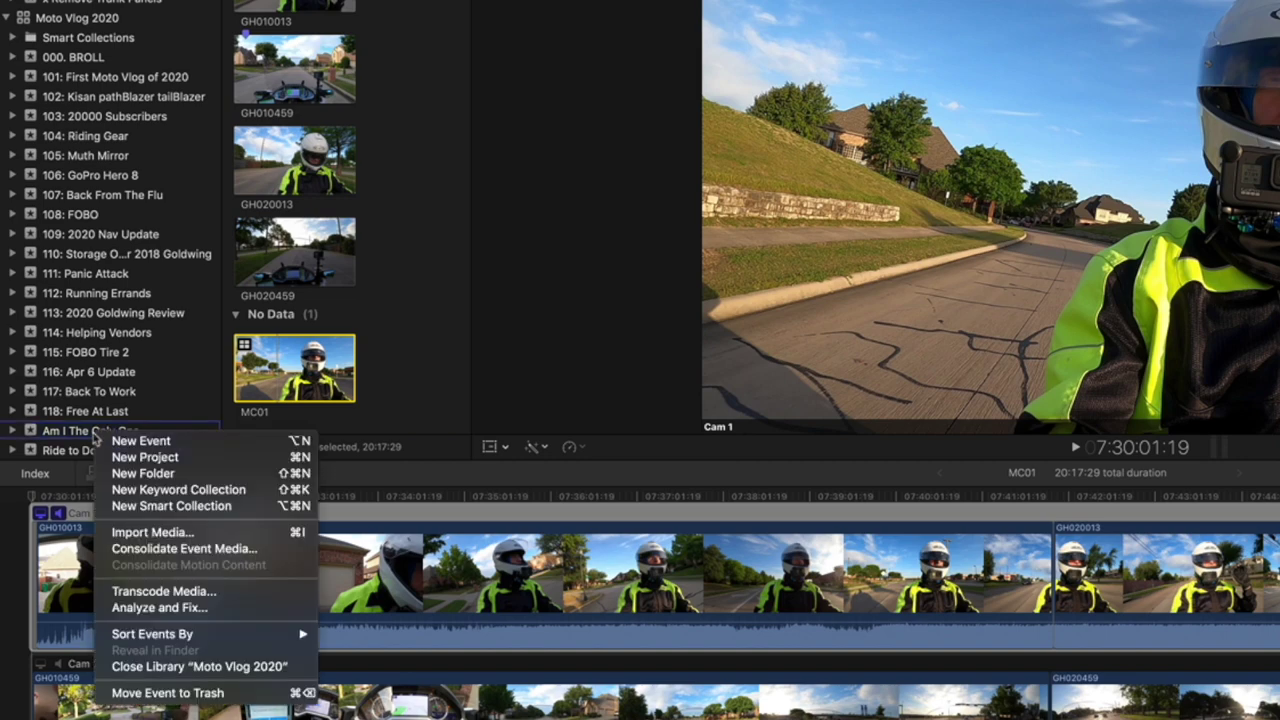
left_click(186, 457)
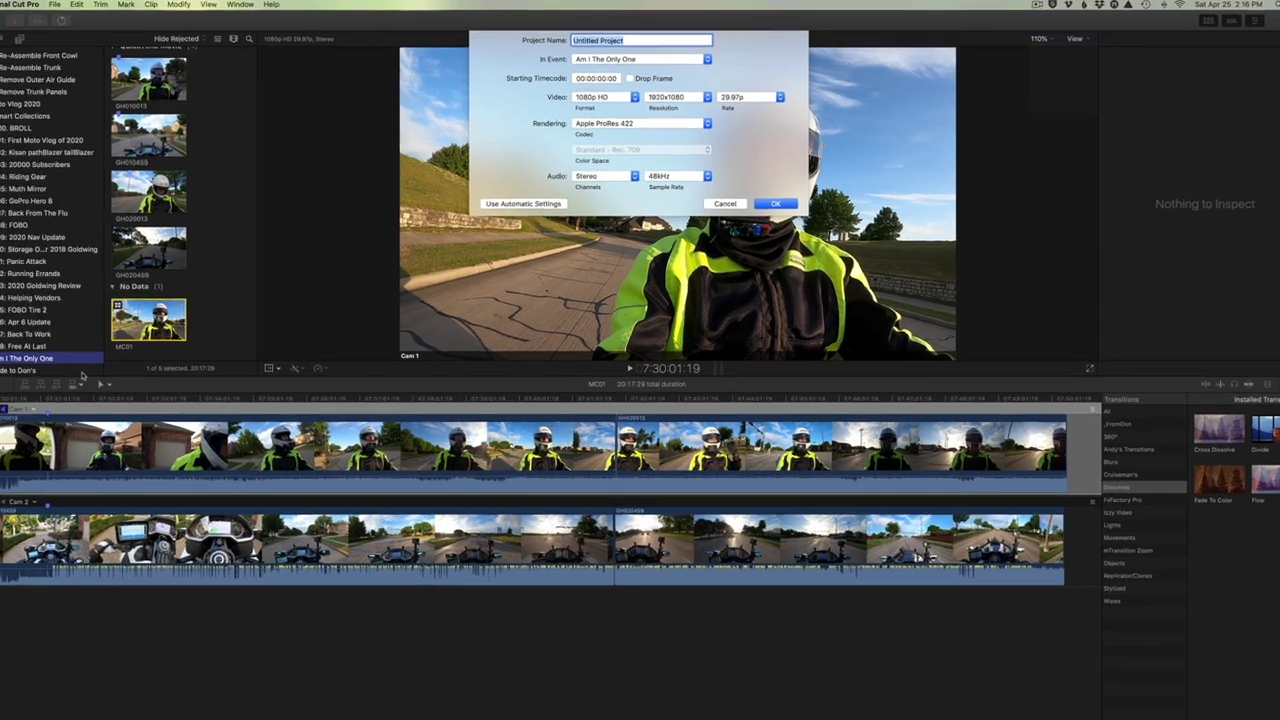
type("Am I")
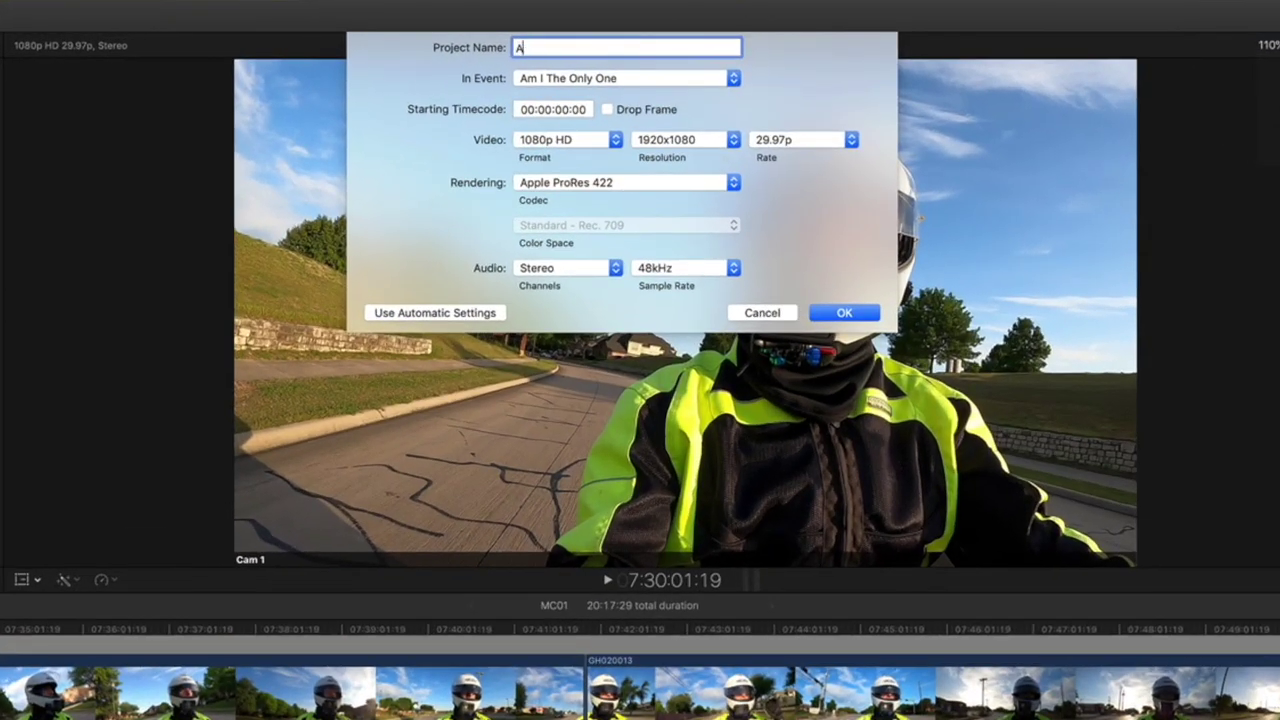
type(" The Only One")
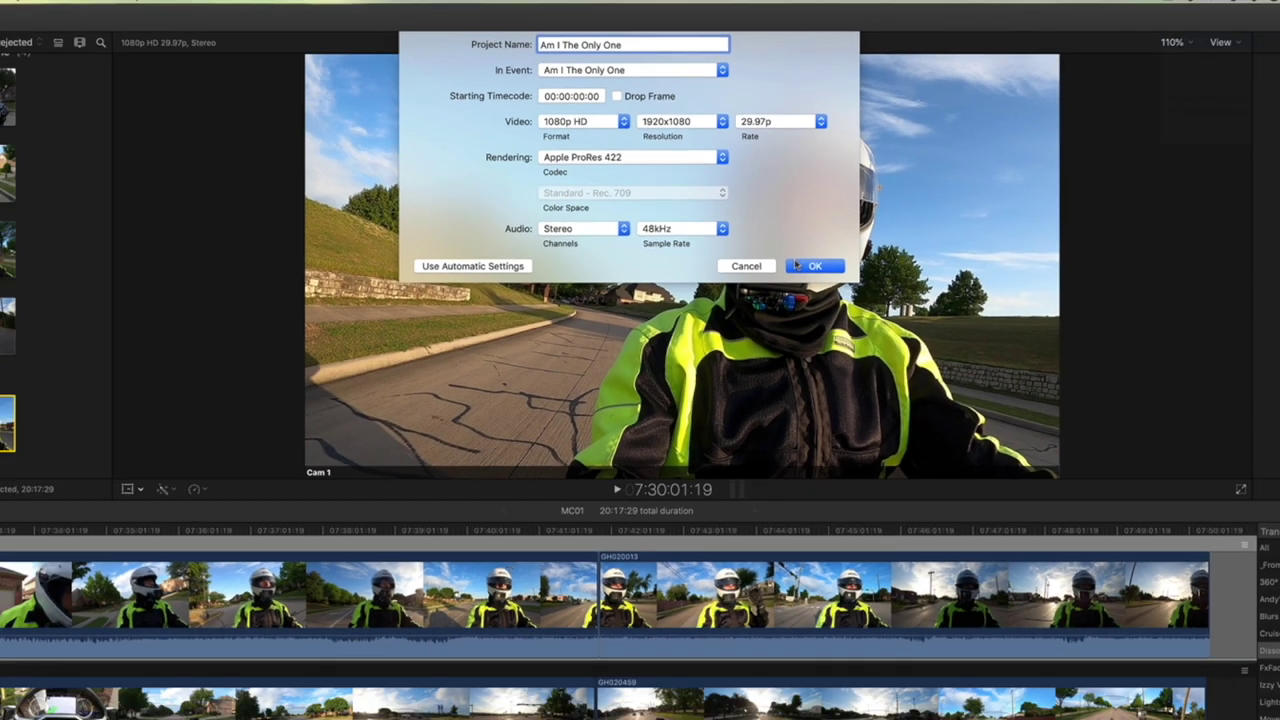
left_click(812, 265)
scroll(245, 179, "up", 2)
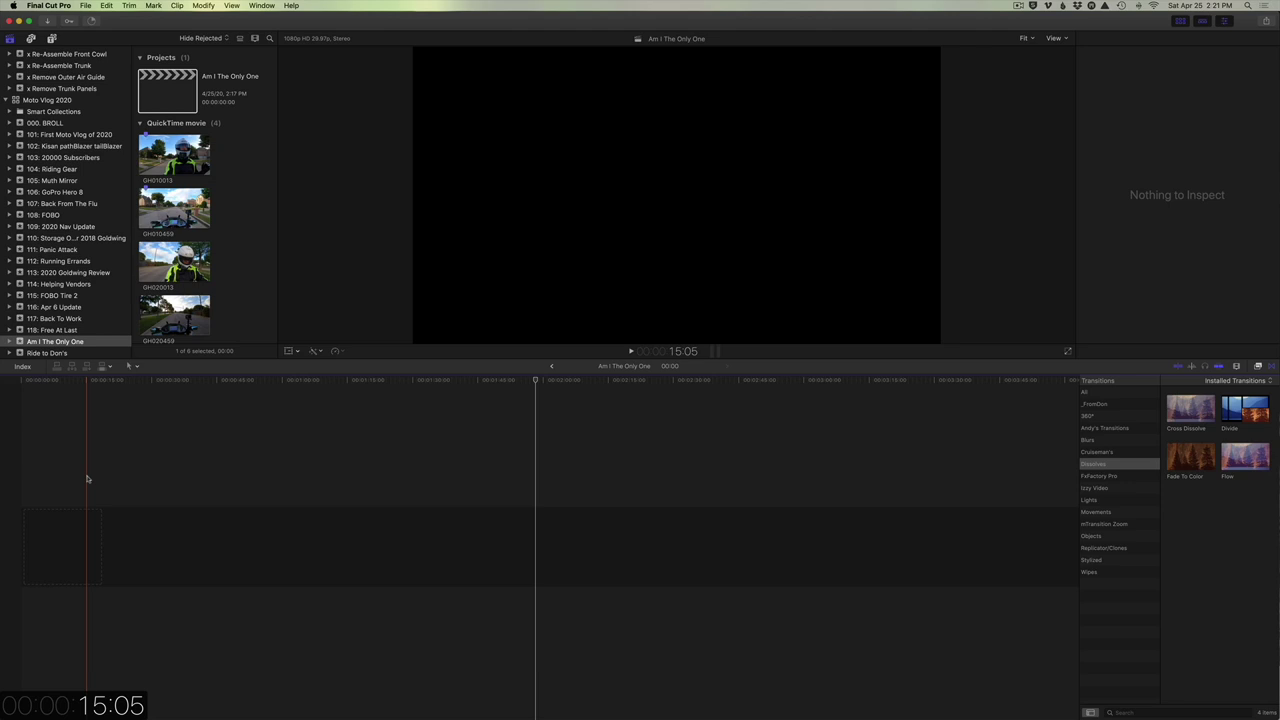
scroll(255, 250, "down", 4)
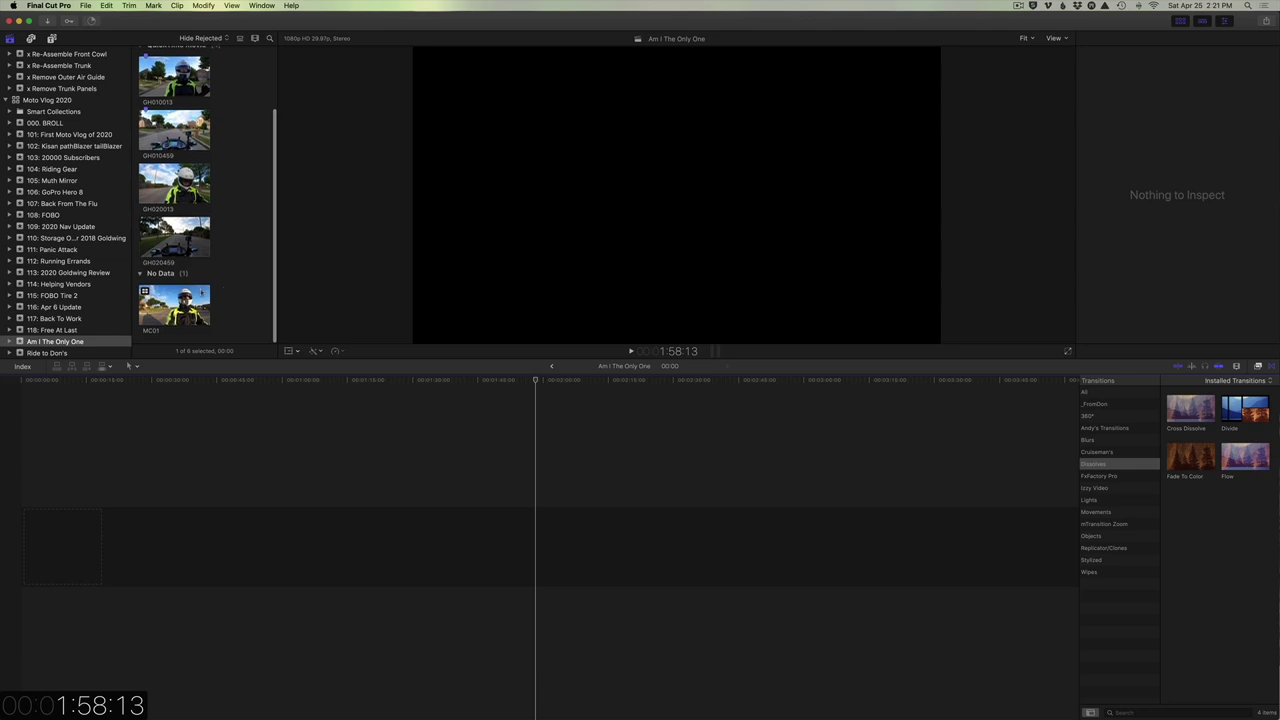
- Drag MC01 from the browser to the start of the empty project timeline
left_click(170, 303)
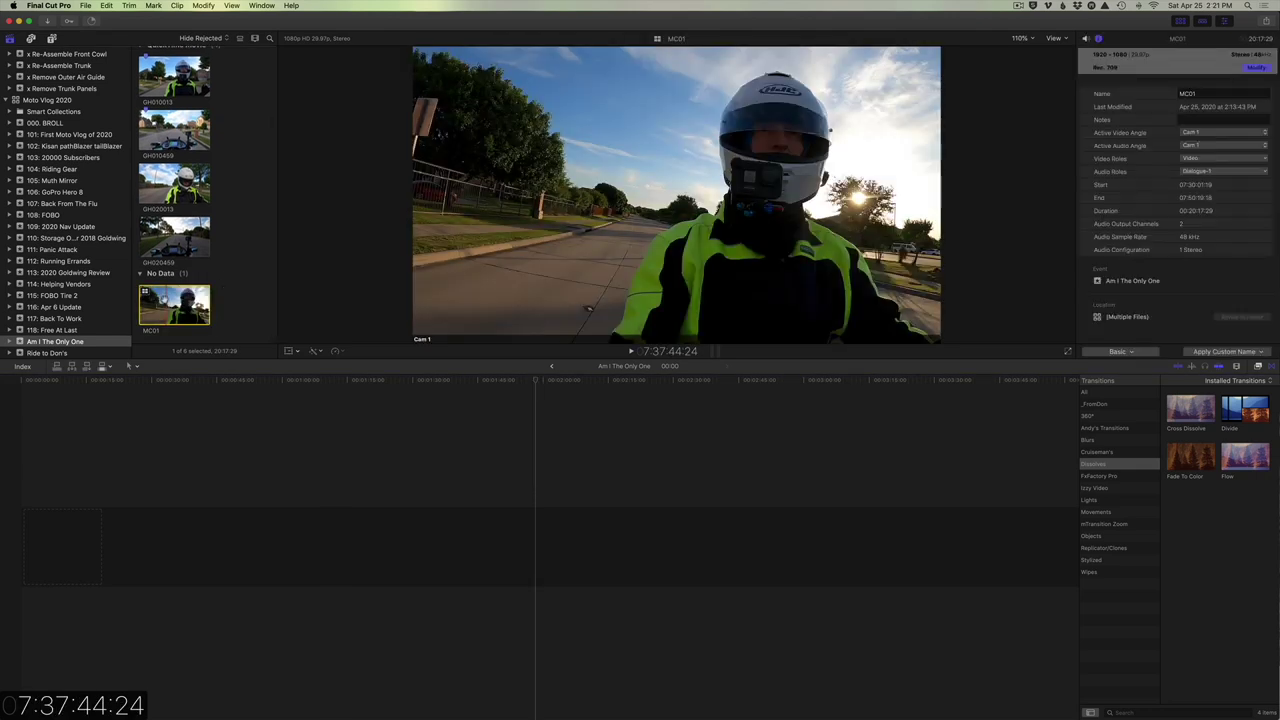
left_click_drag(180, 305, 35, 545)
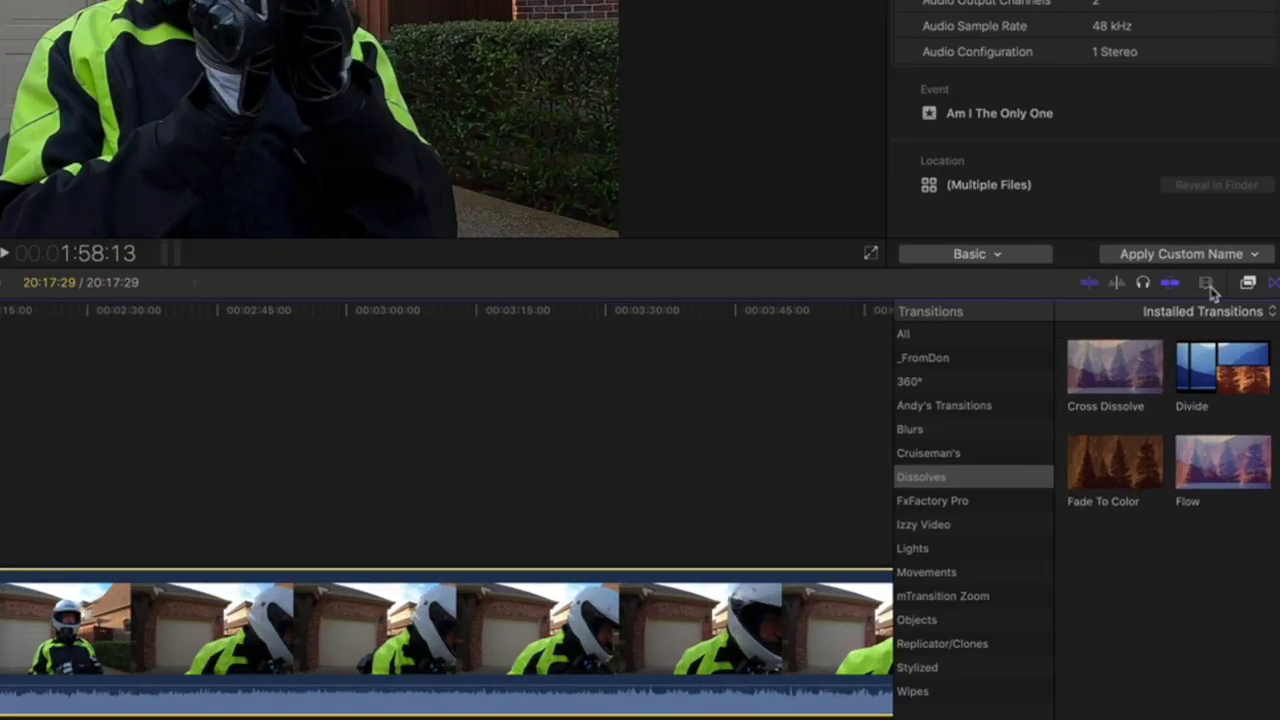
- Make timeline clips taller with a compact filmstrip layout and park the playhead near 1:06
left_click(1208, 286)
left_click_drag(1170, 418, 1180, 418)
left_click(1087, 376)
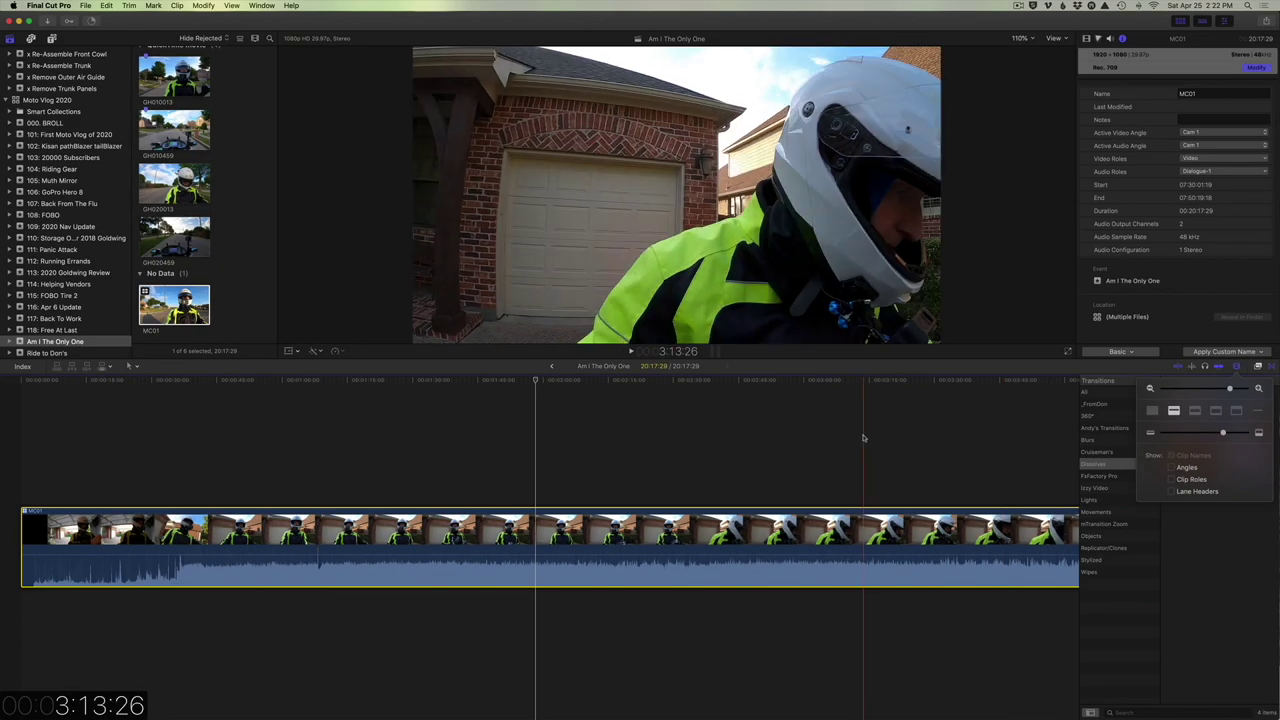
left_click(594, 451)
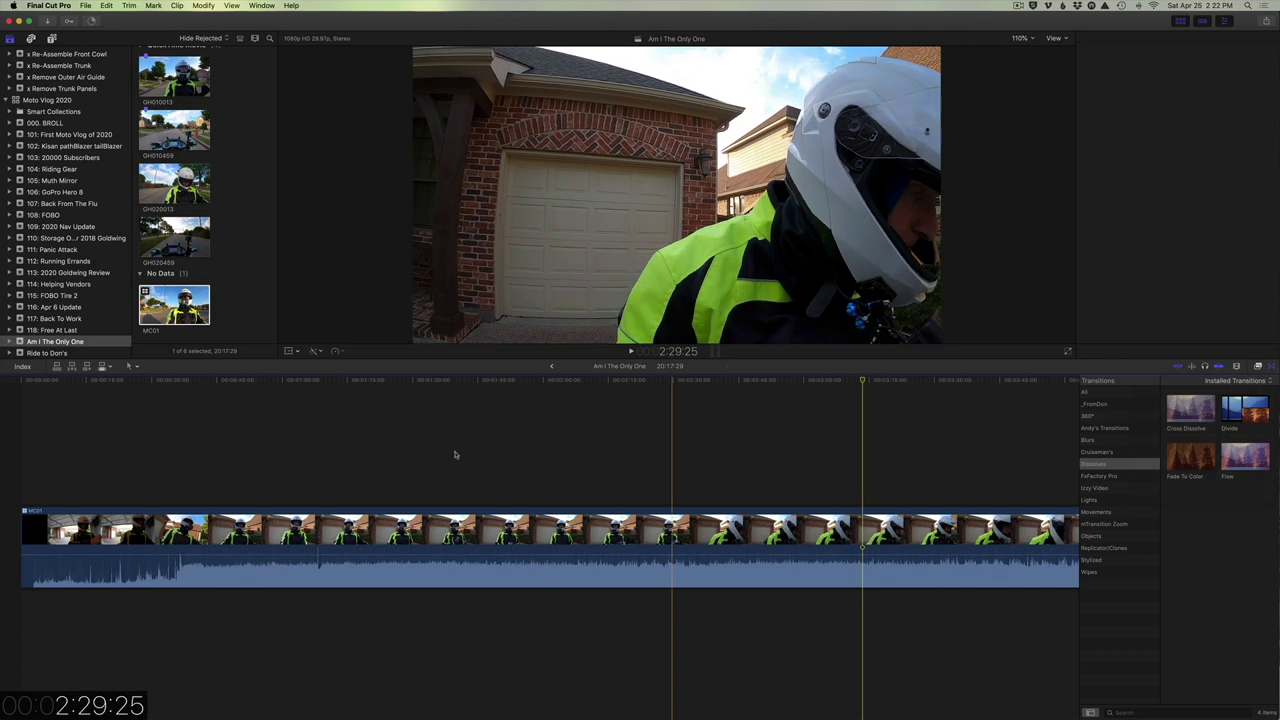
left_click(317, 469)
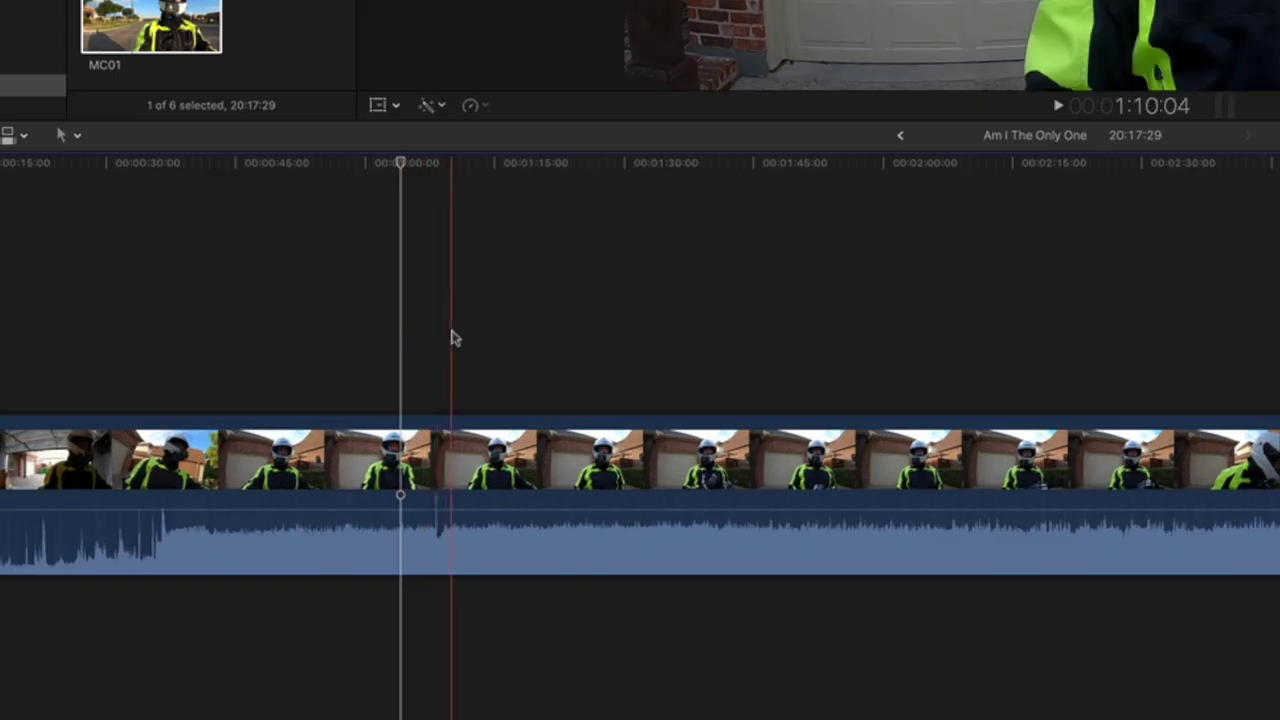
left_click(423, 337)
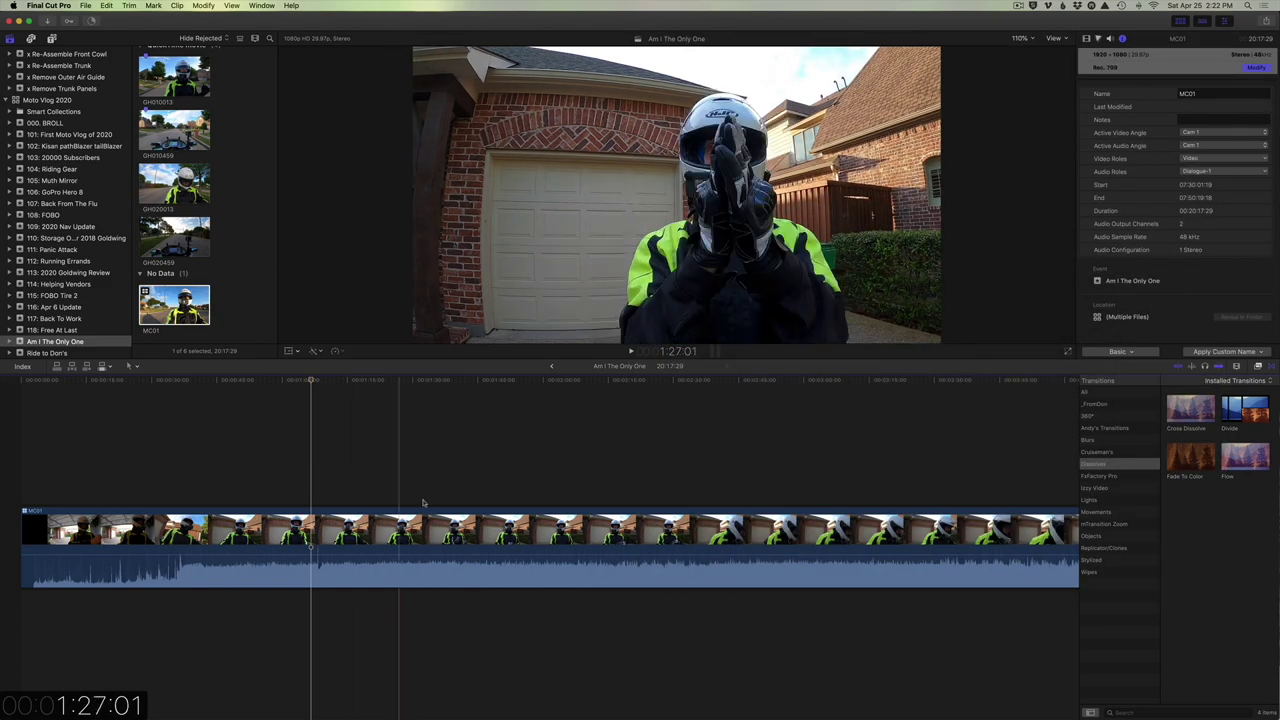
- Play MC01 from about 49 seconds, stop playback, and select the clip
left_click(289, 545)
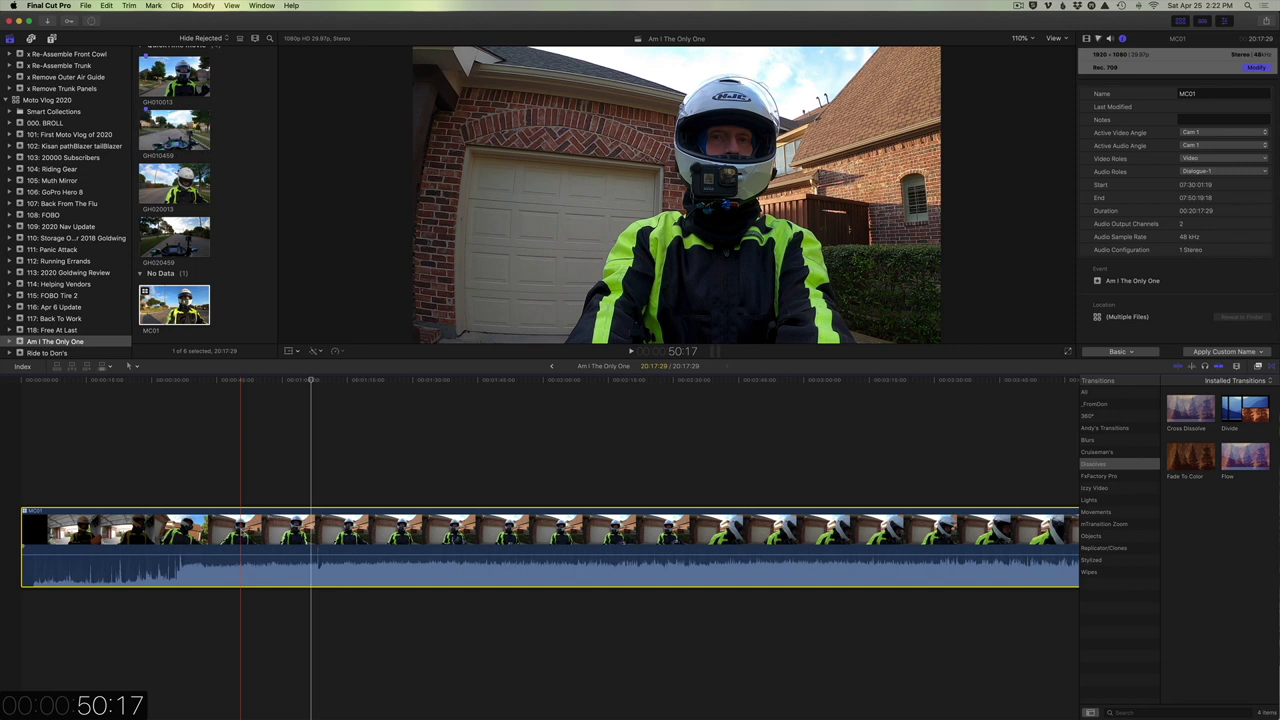
left_click(237, 475)
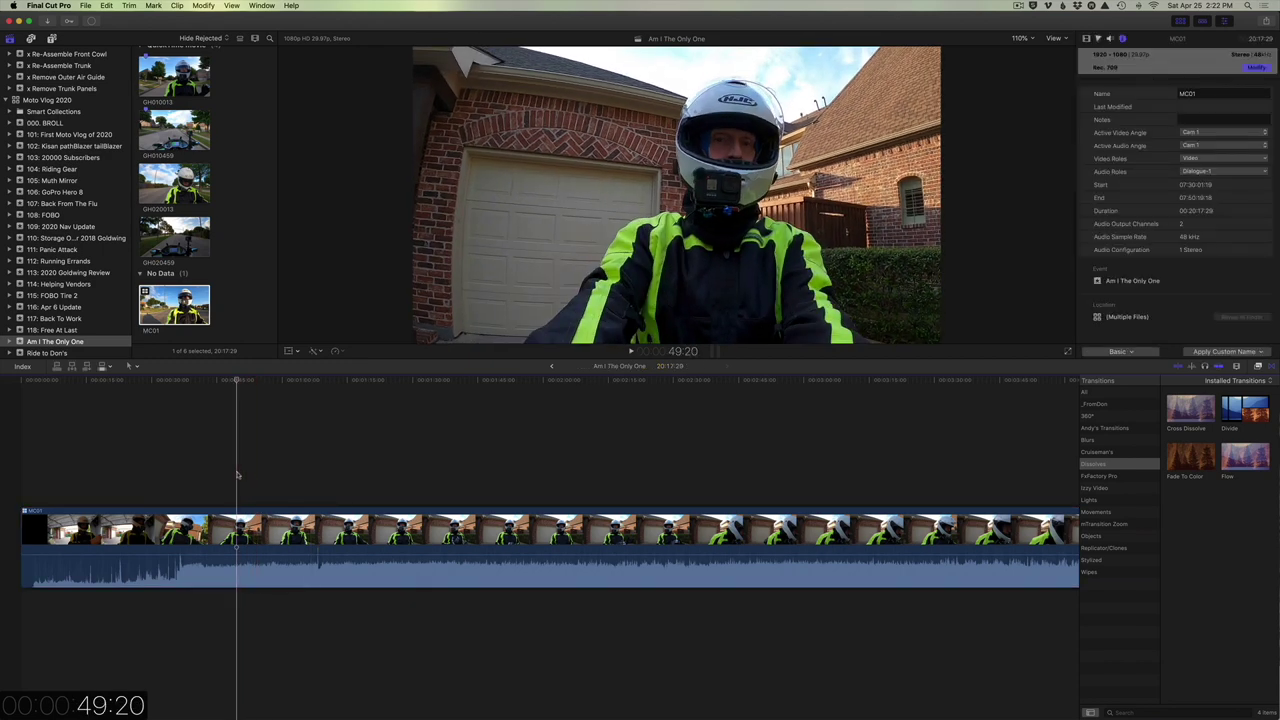
key("space")
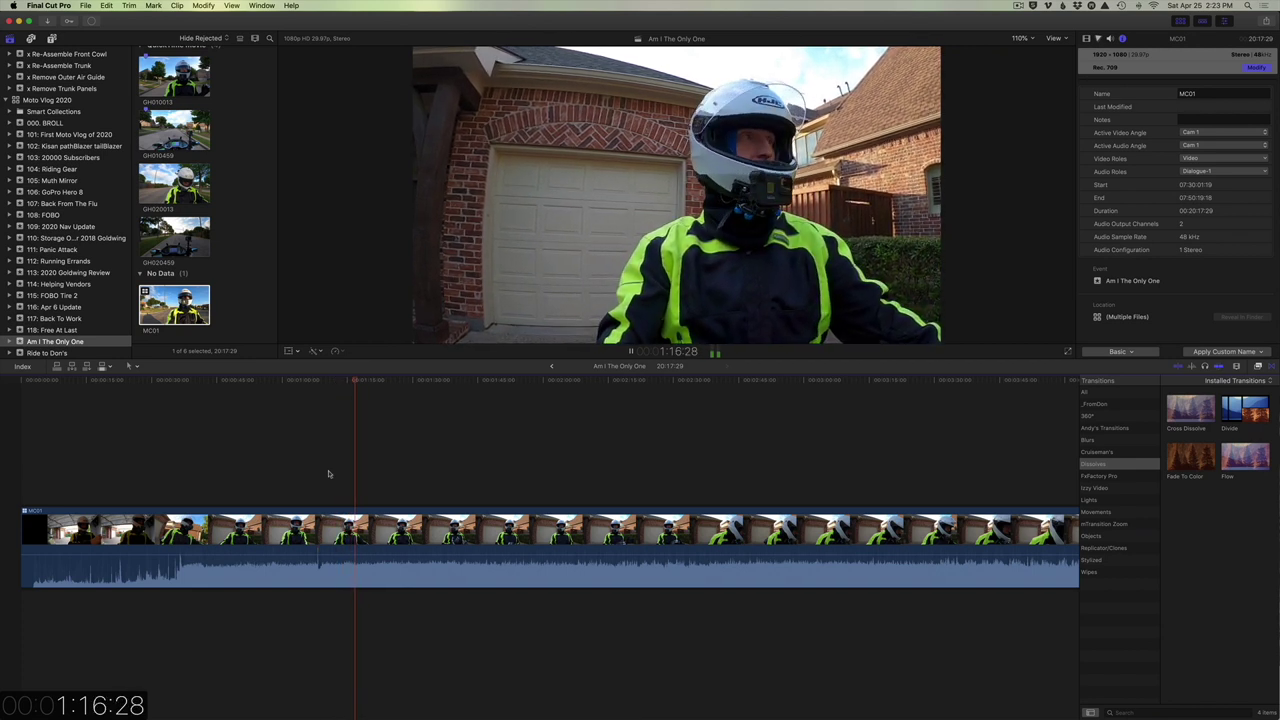
key("space")
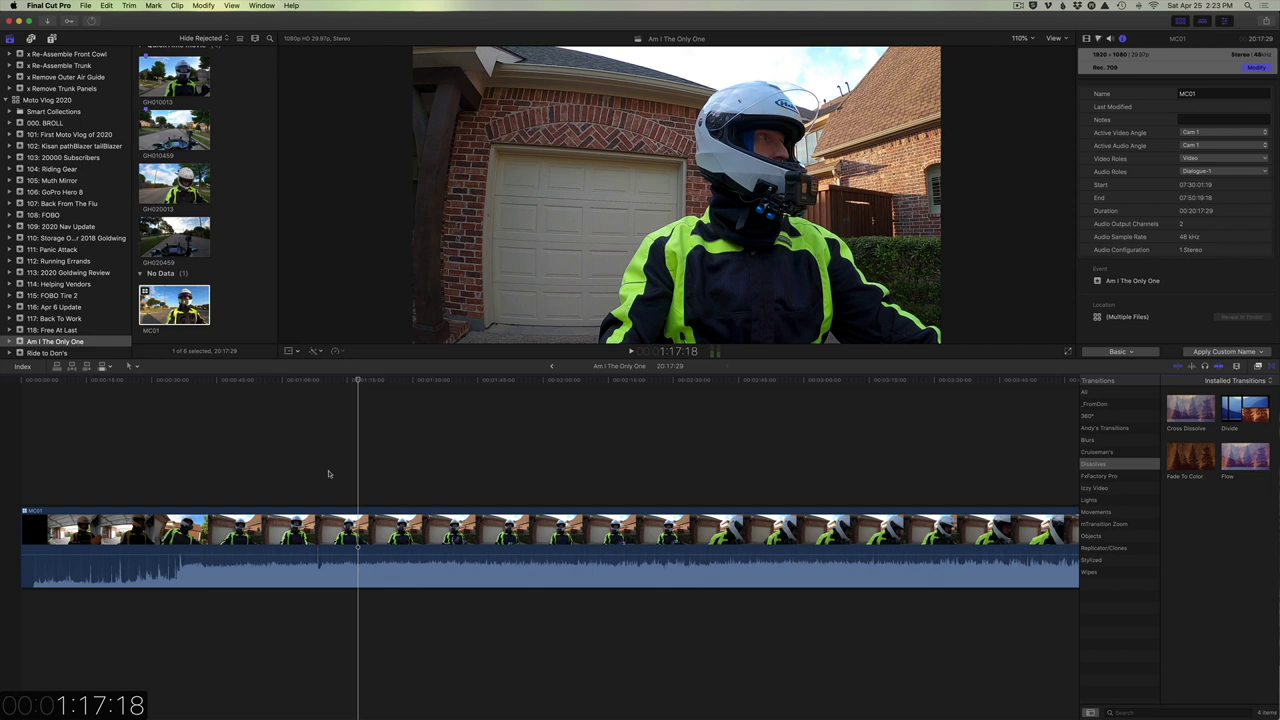
left_click(331, 545)
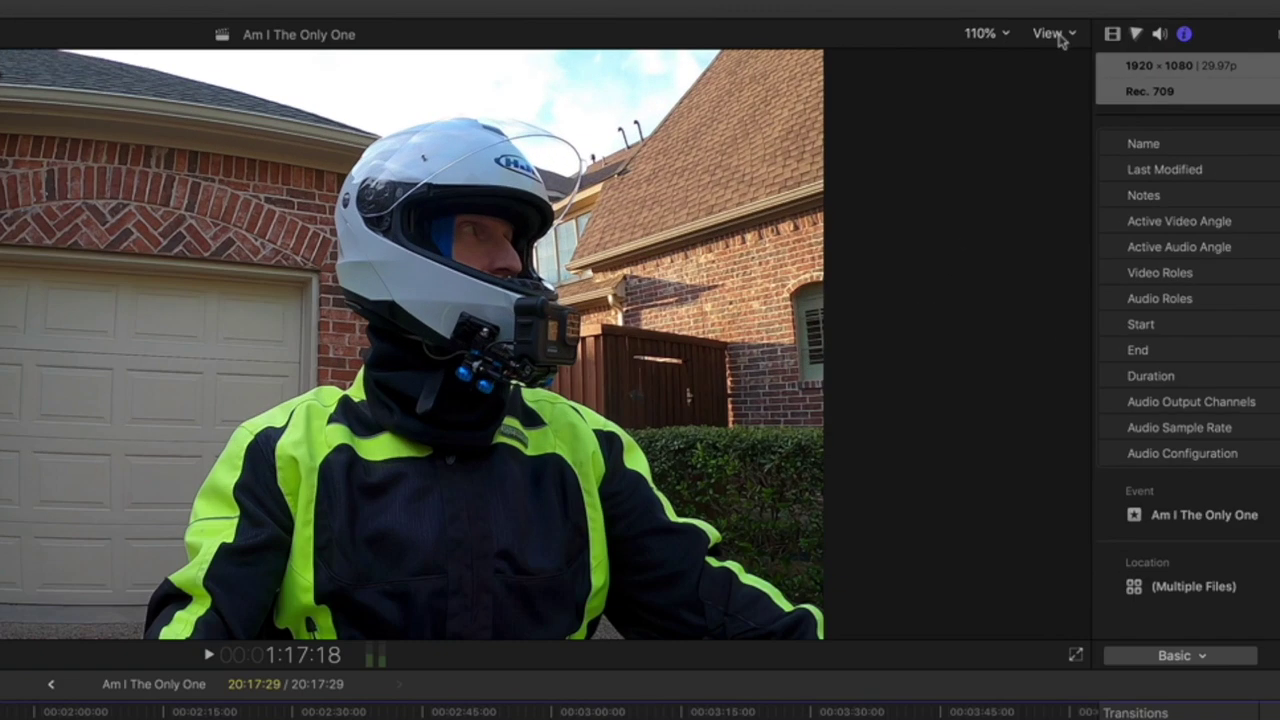
- Show the Cam 1 and Cam 2 angles beside the viewer, switching audio and video together
left_click(1050, 34)
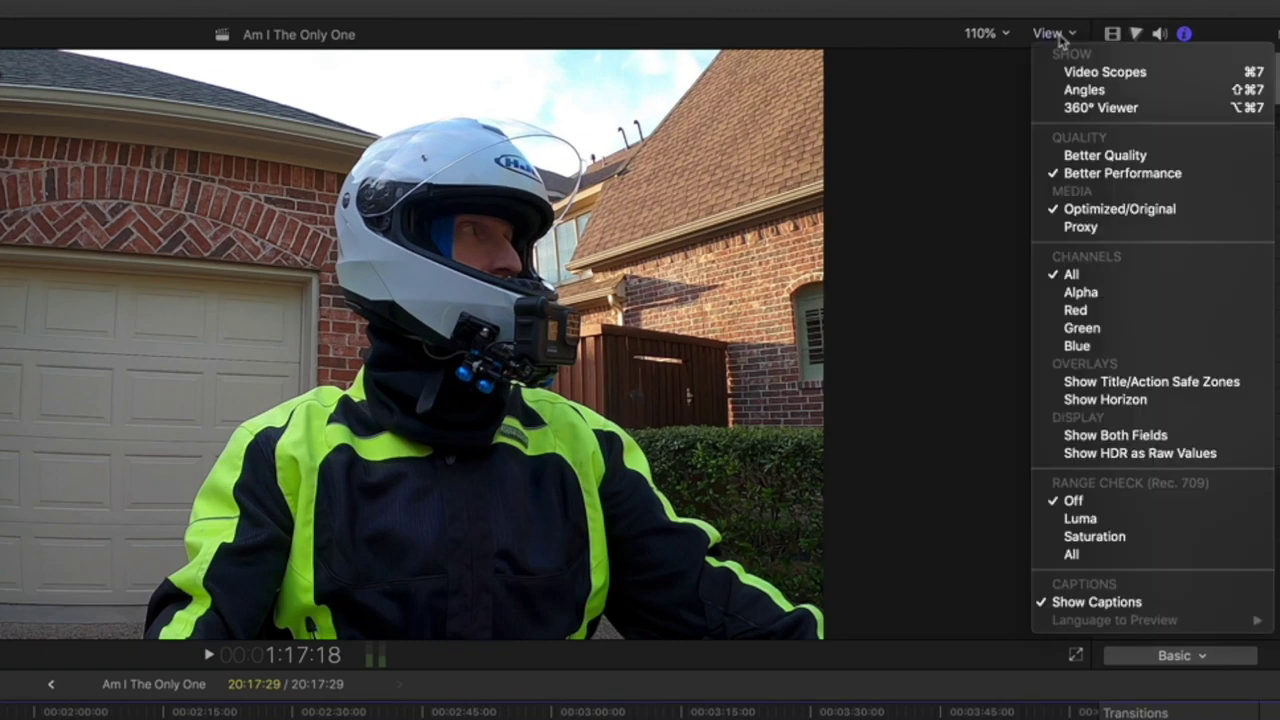
left_click(1085, 92)
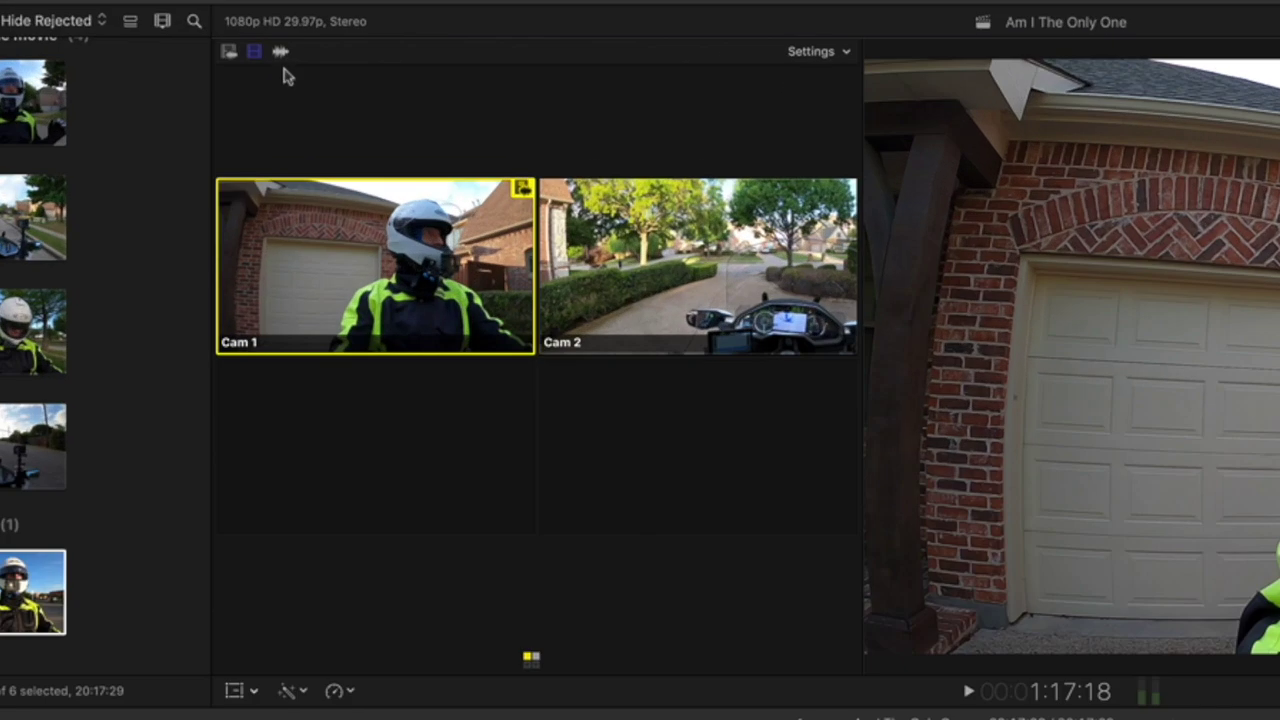
left_click(281, 52)
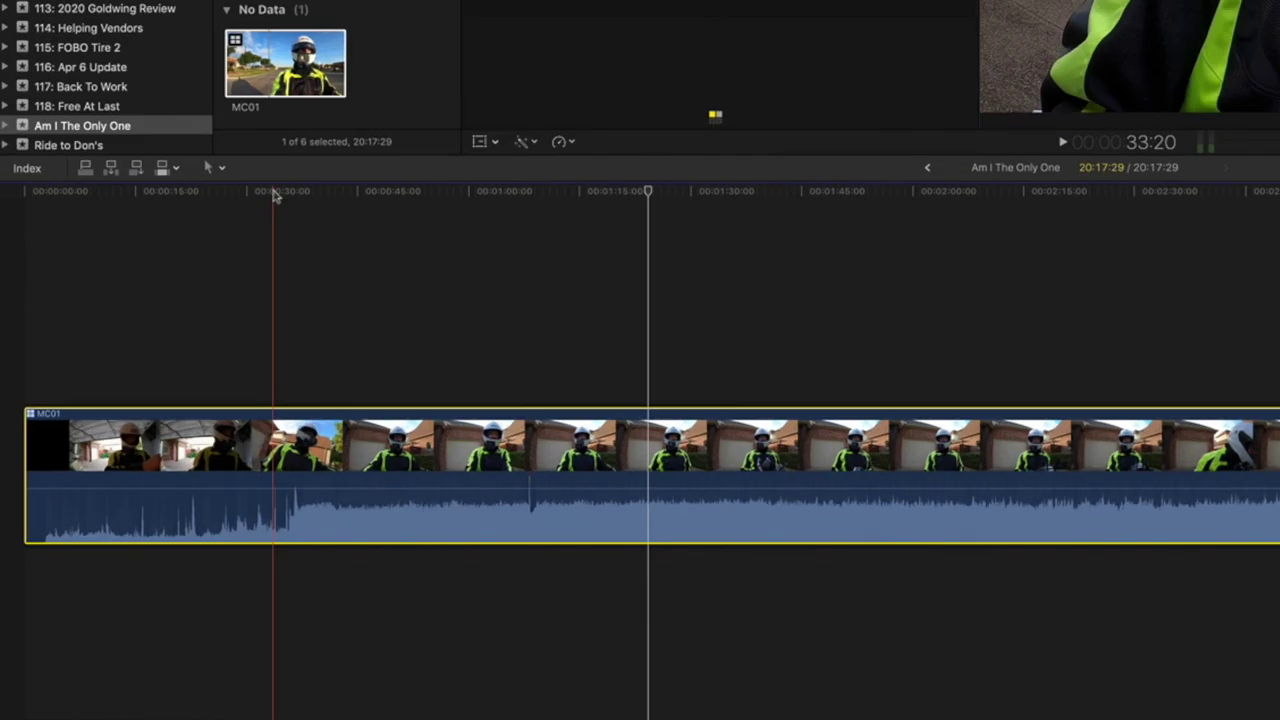
- Cut MC01 at 33:20 and switch the following section's audio to Cam 2
left_click(275, 193)
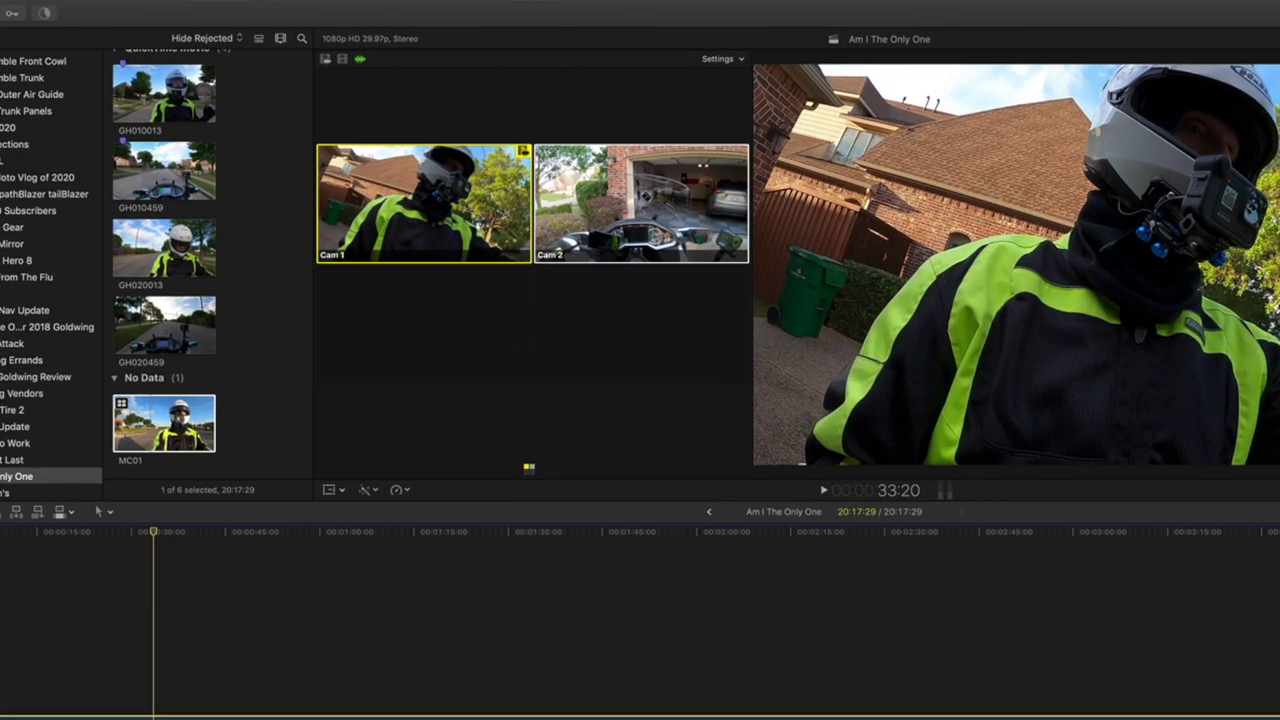
key("2")
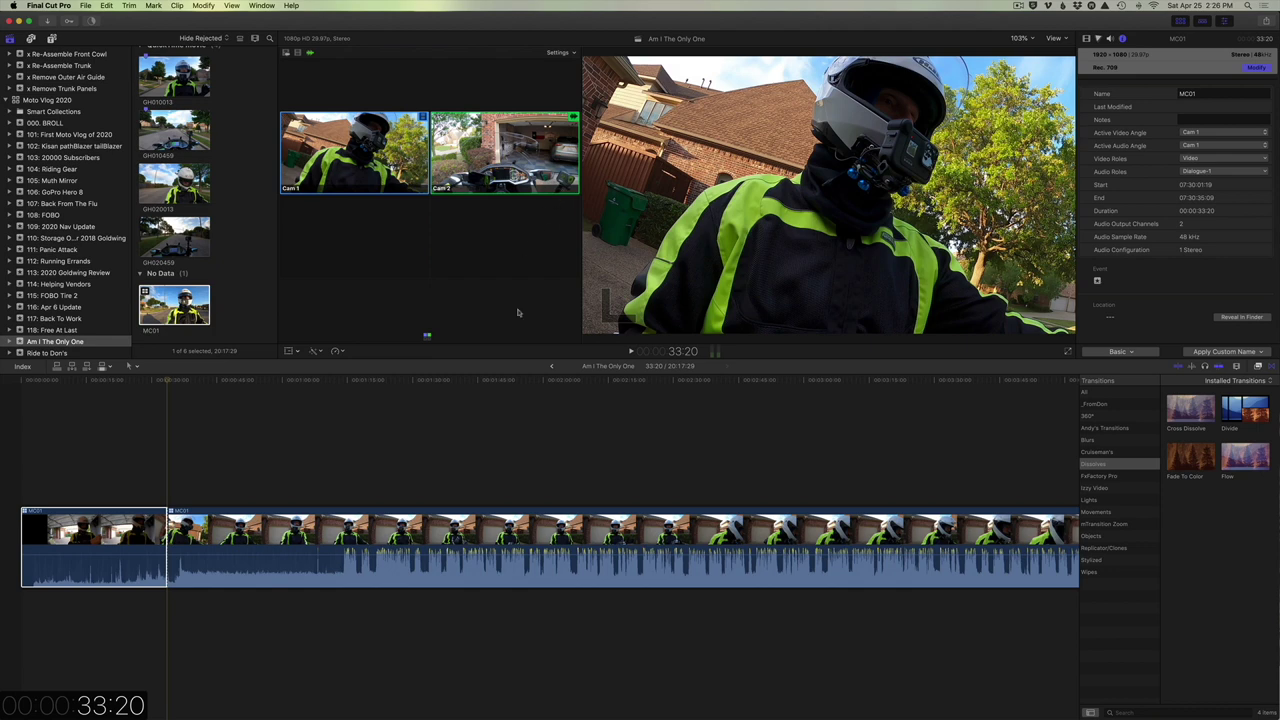
- Review the clip around 1:13 and set angle switching to video only
left_click(340, 492)
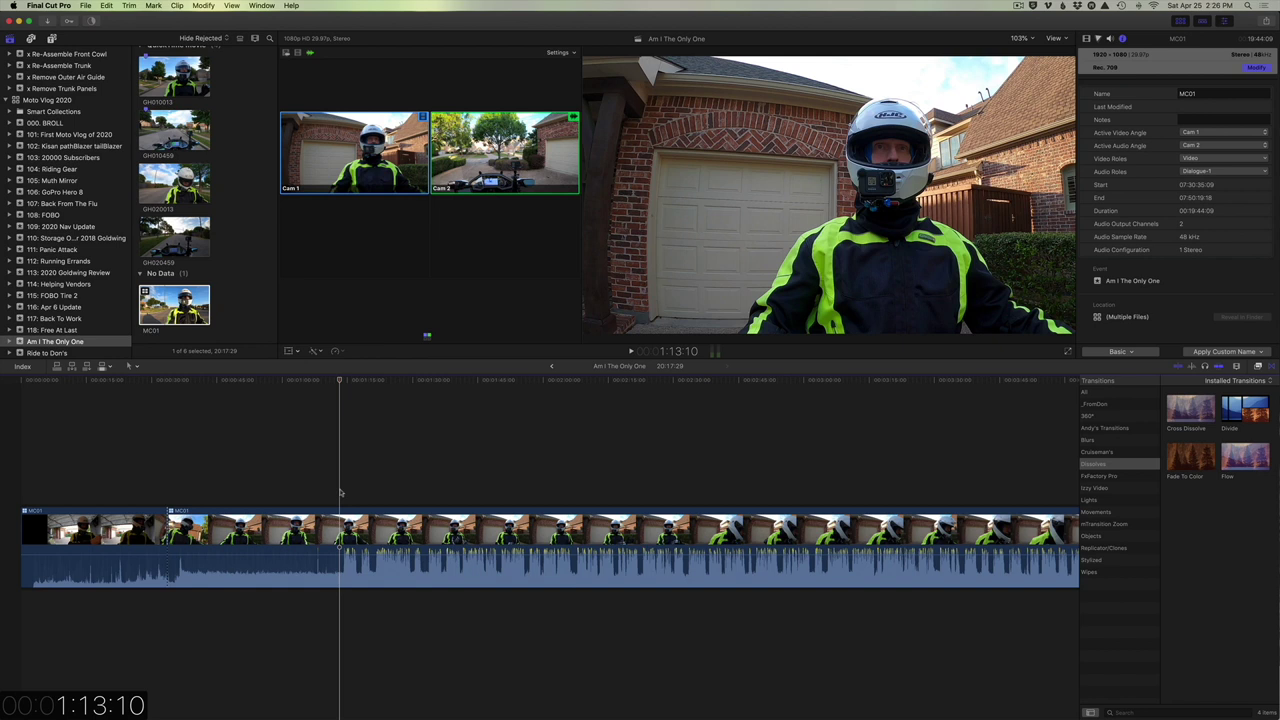
key("space")
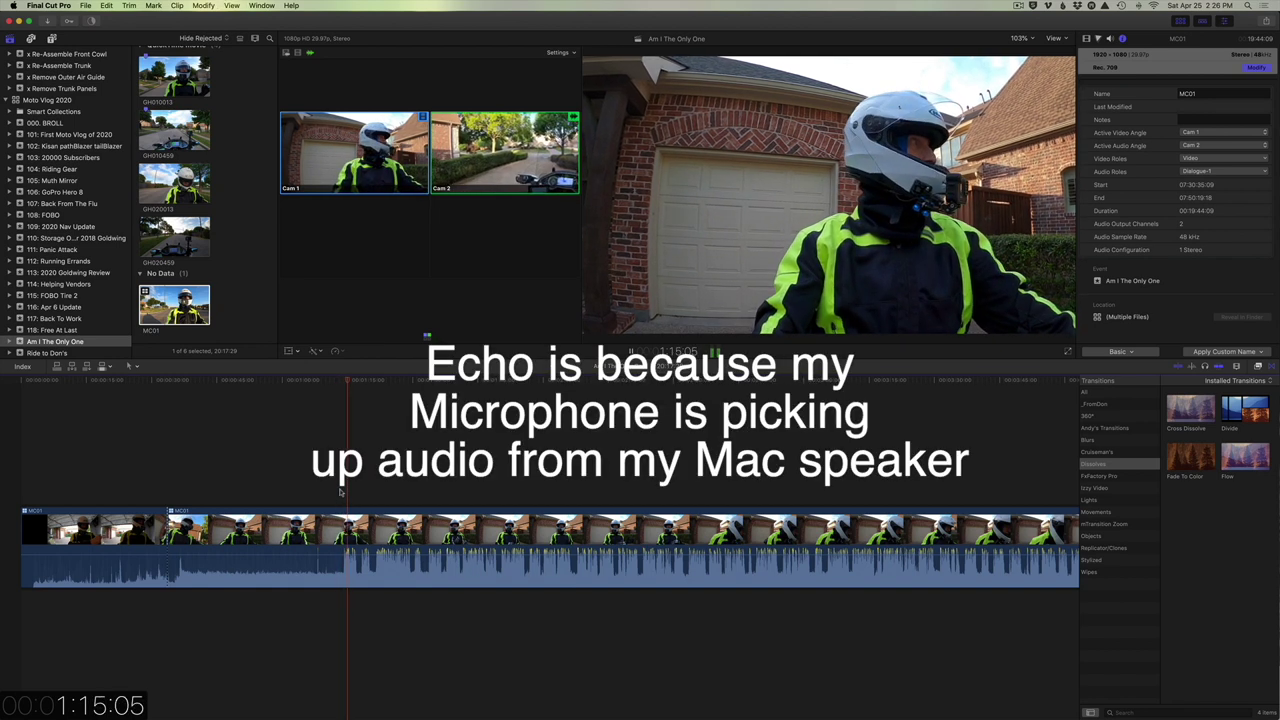
key("space")
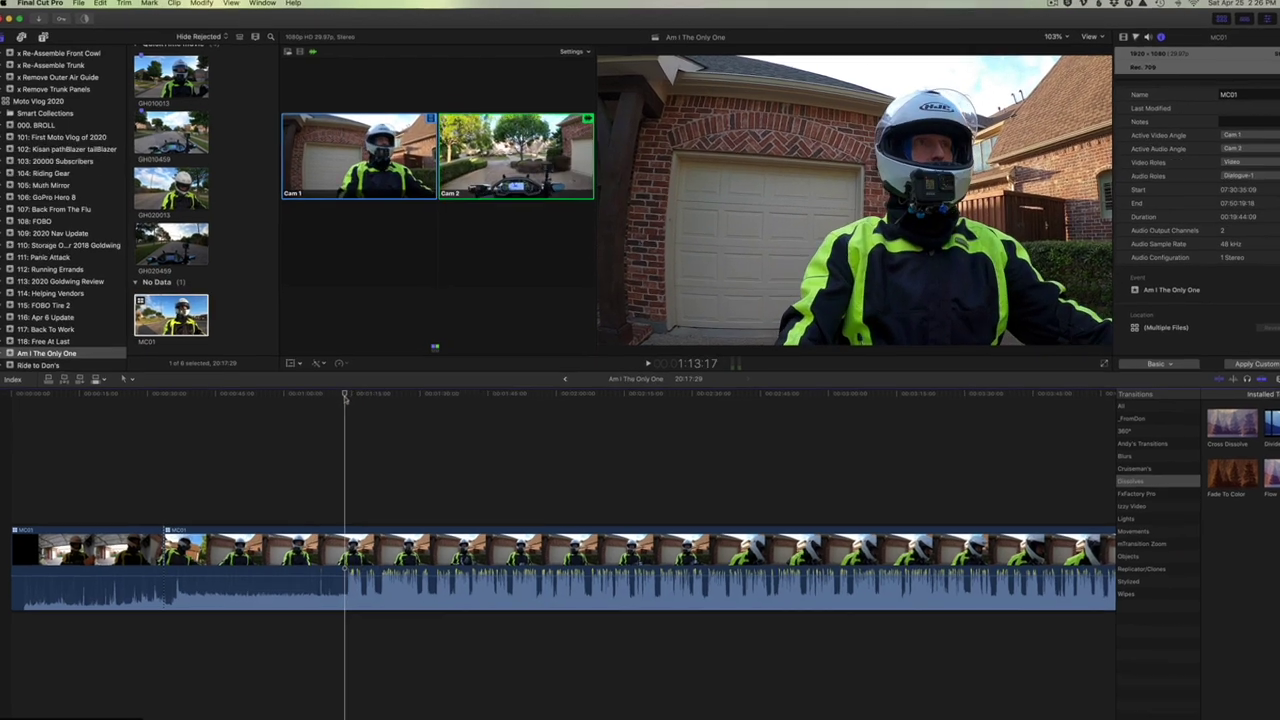
left_click_drag(345, 397, 344, 398)
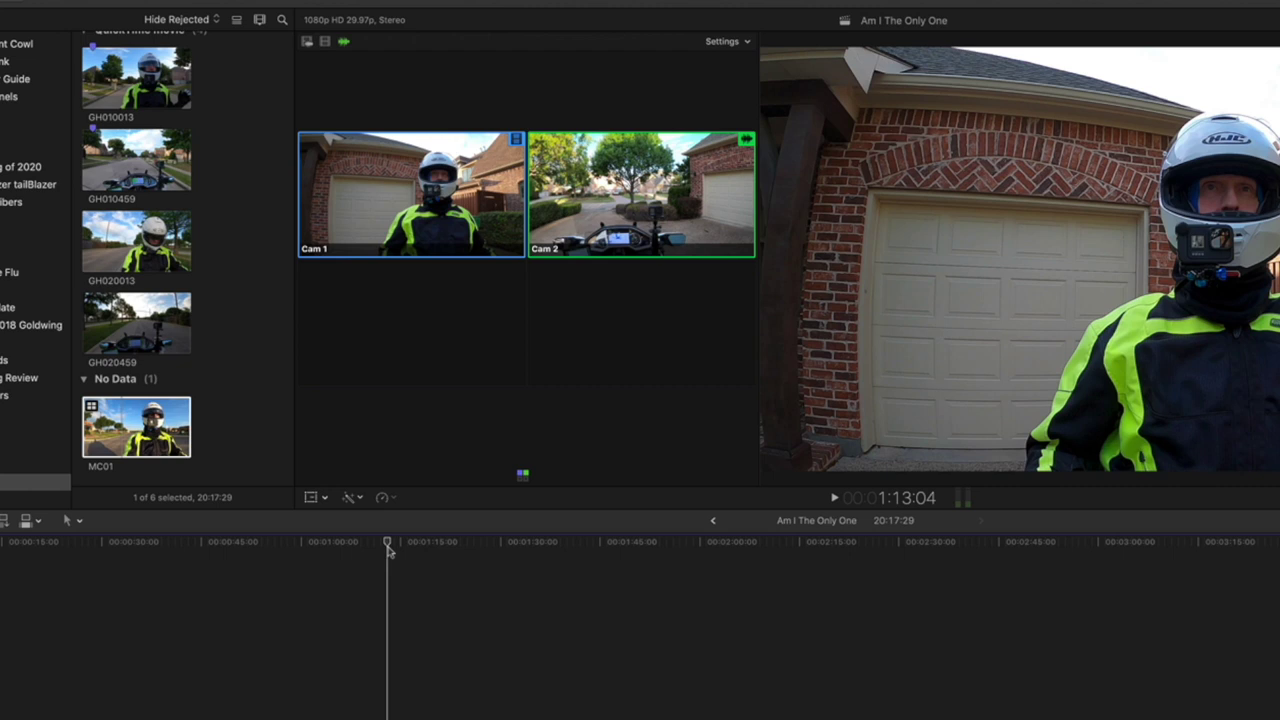
left_click(325, 43)
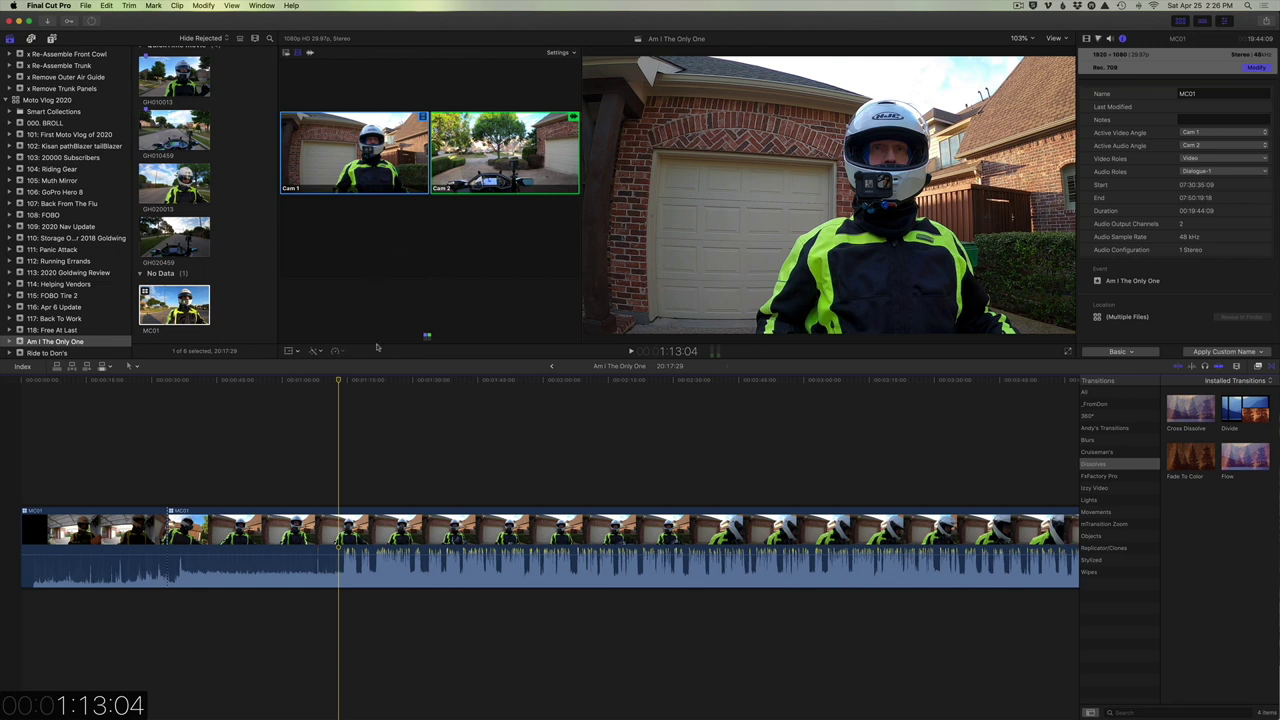
- Cut at 1:20:24, switch the next section to Cam 2 video, and play it back
left_click(338, 383)
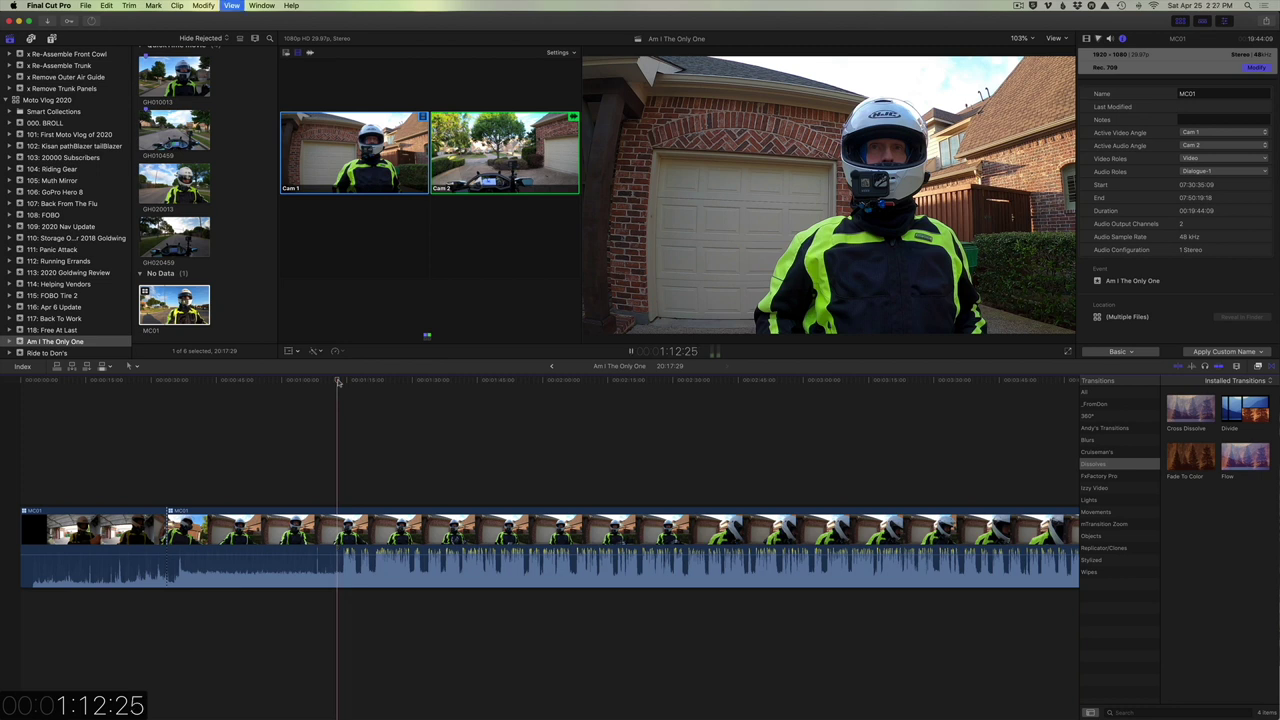
key("space")
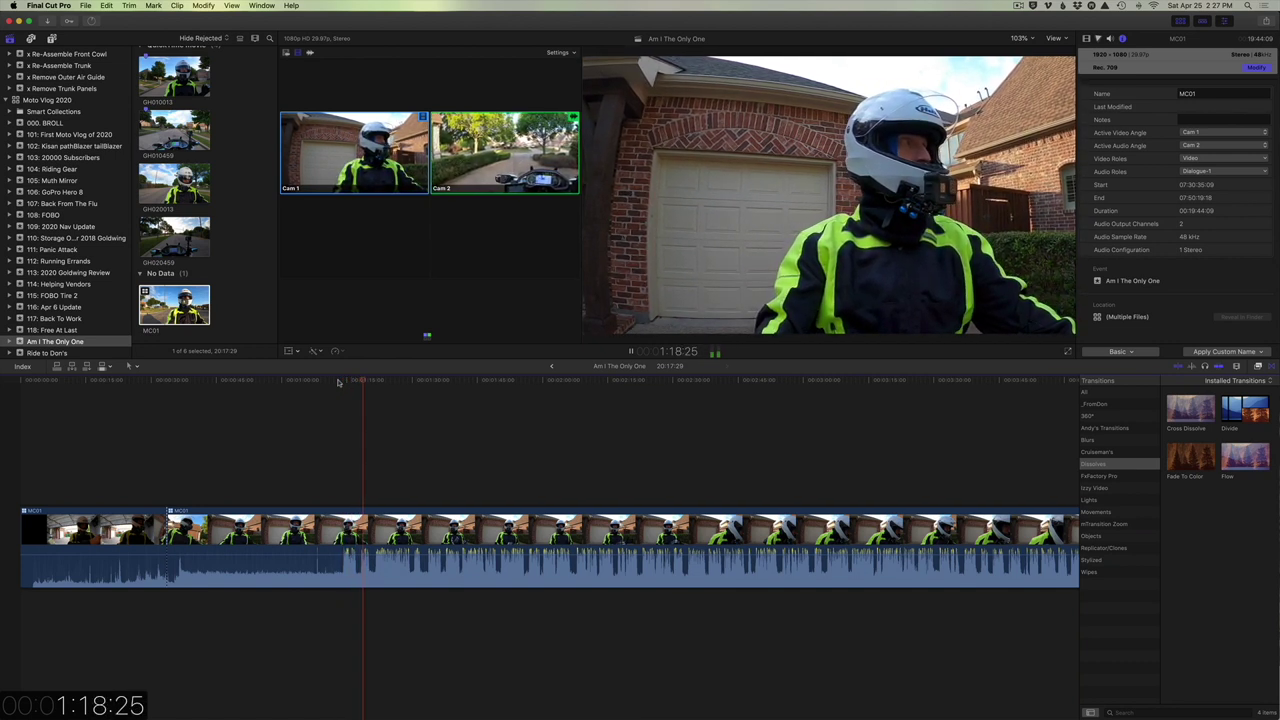
key("space")
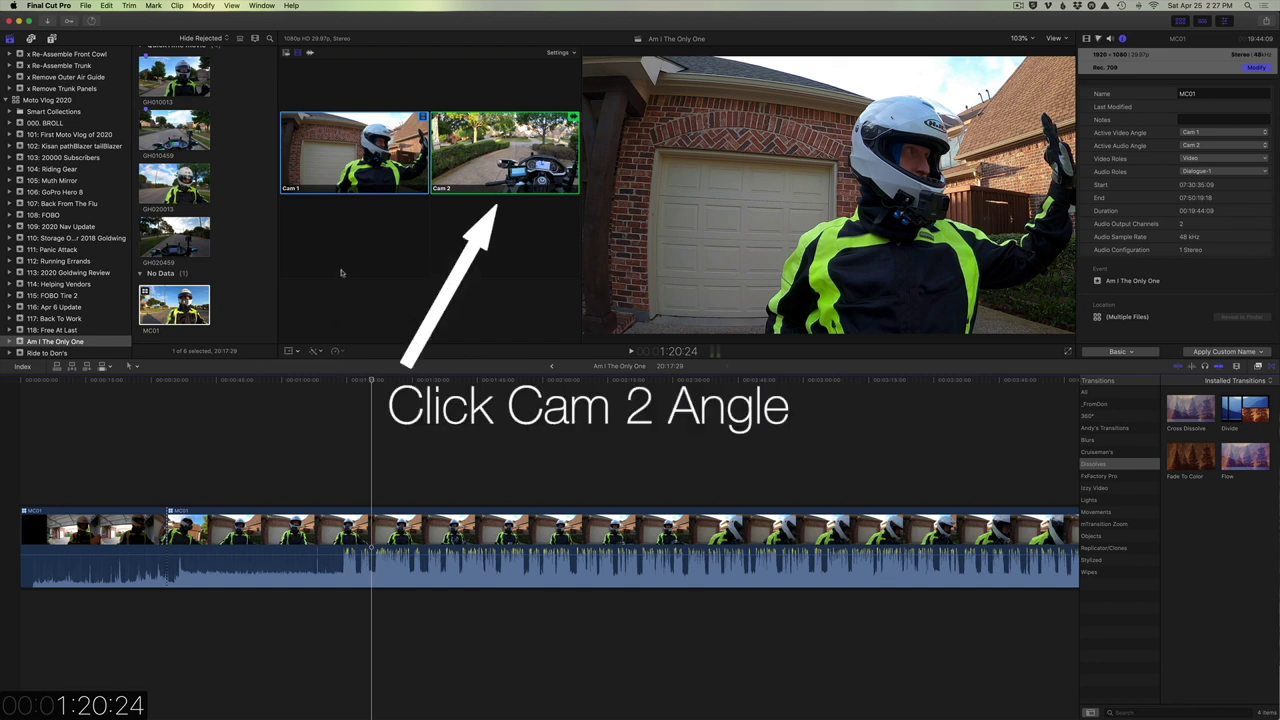
left_click(504, 152)
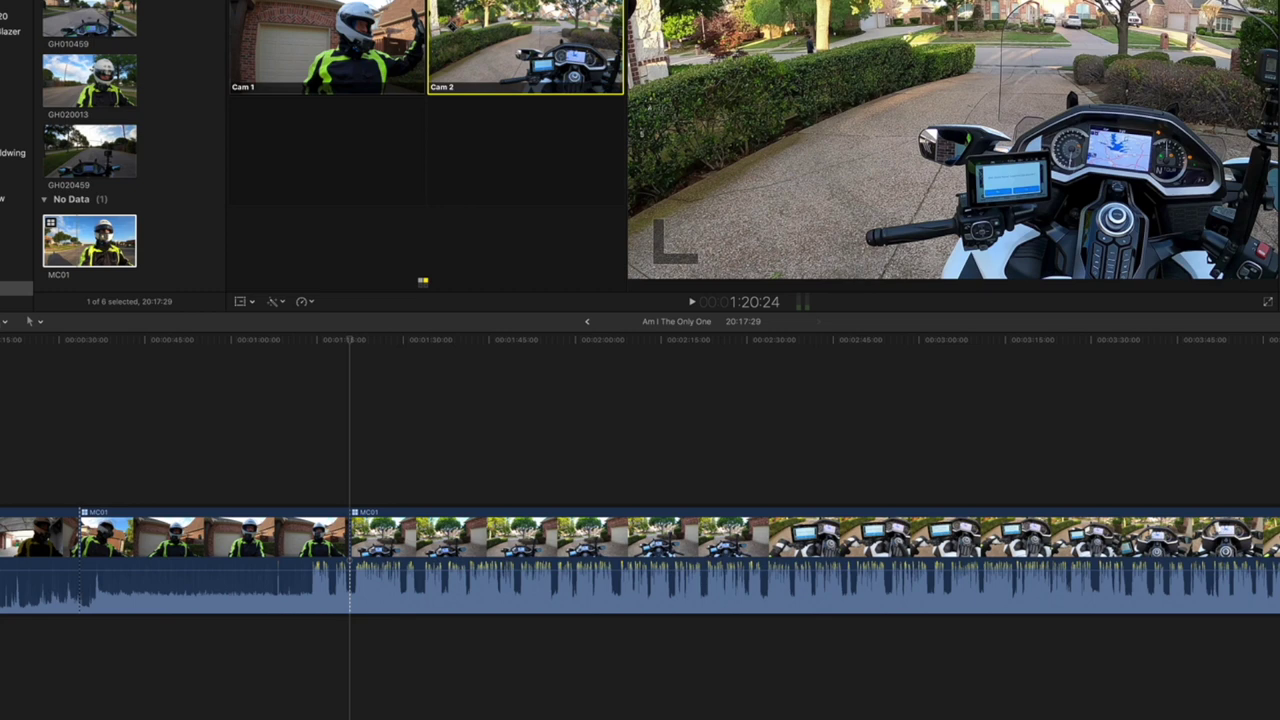
key("l")
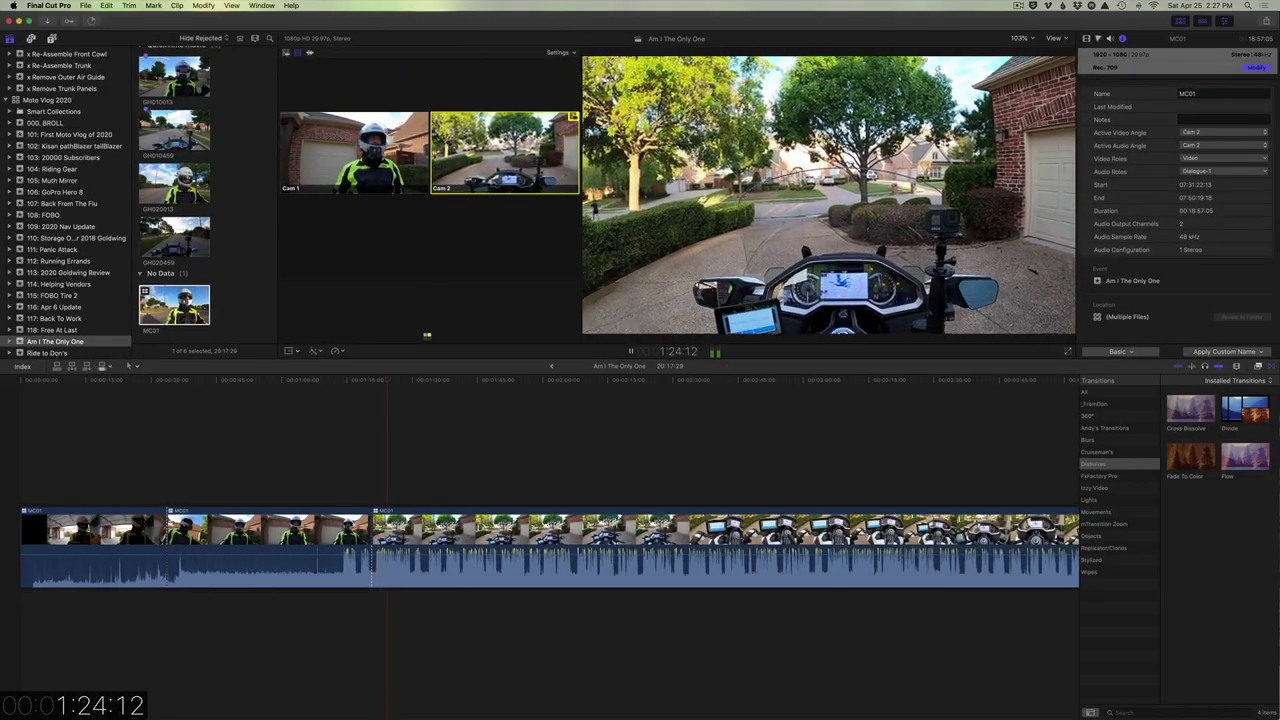
key("k")
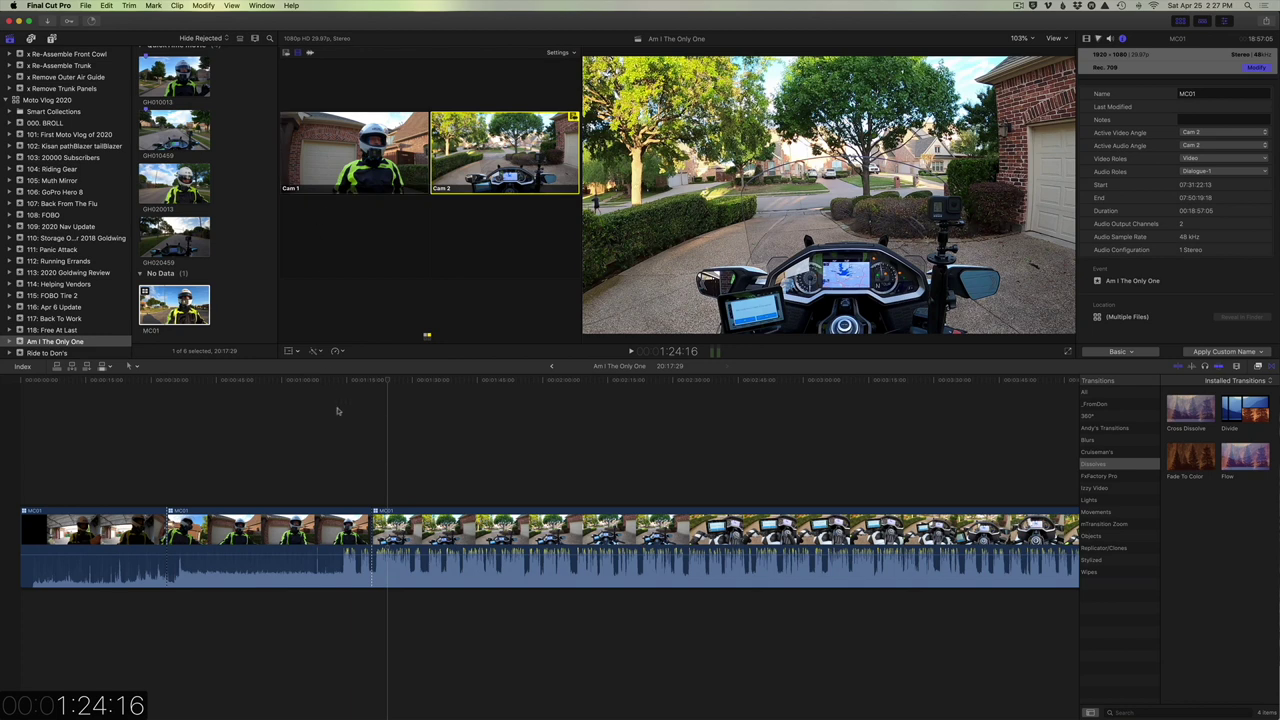
left_click_drag(387, 381, 363, 383)
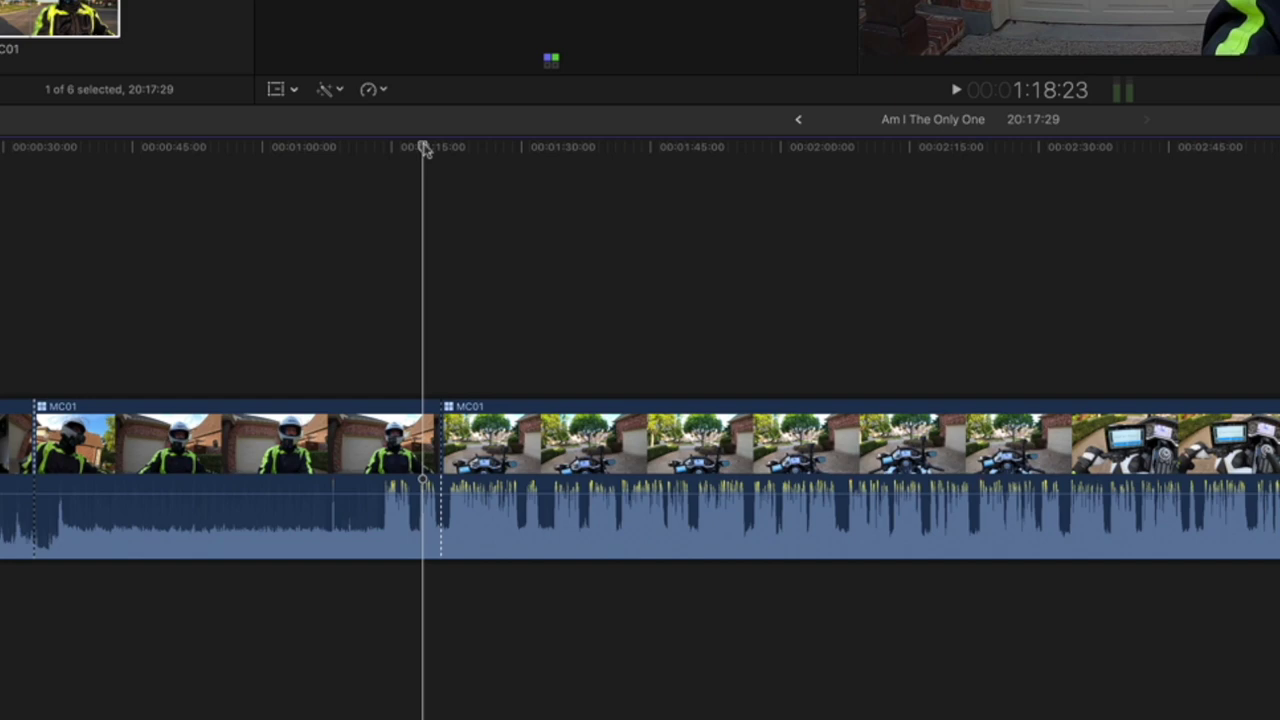
key("space")
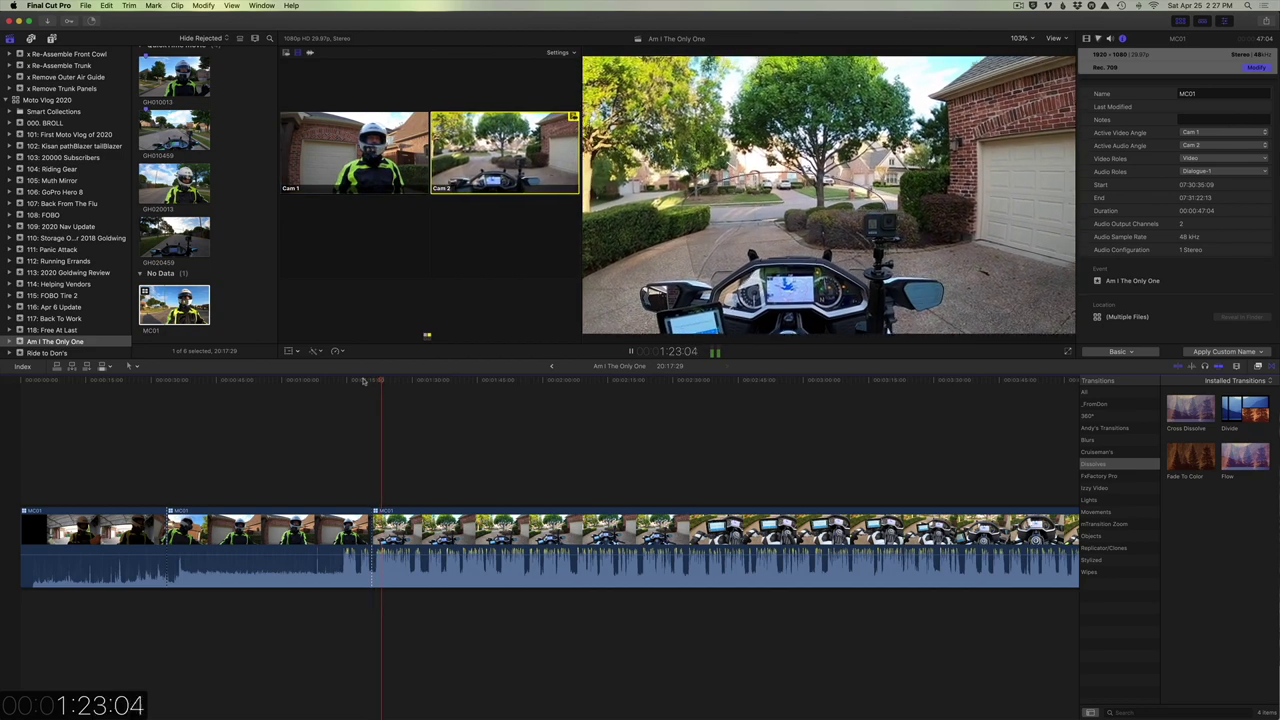
key("space")
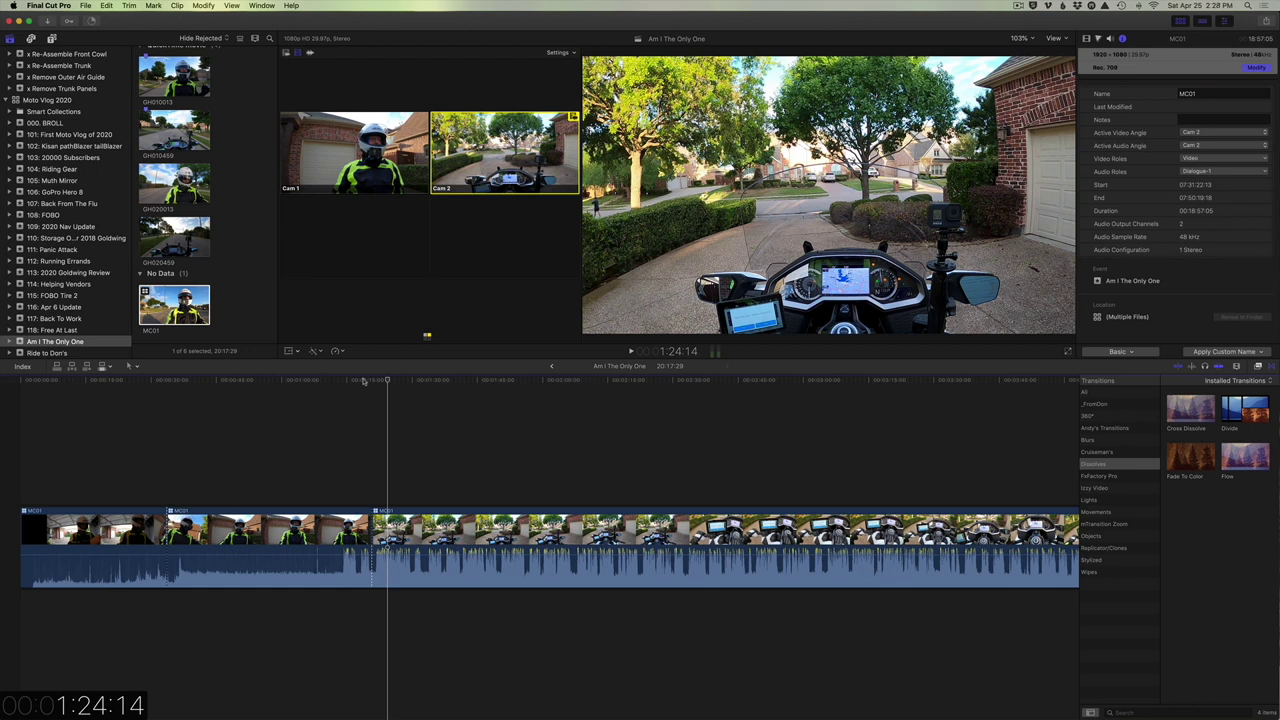
mouse_move(363, 383)
left_mouse_down()
mouse_move(349, 381)
mouse_move(388, 382)
left_mouse_up()
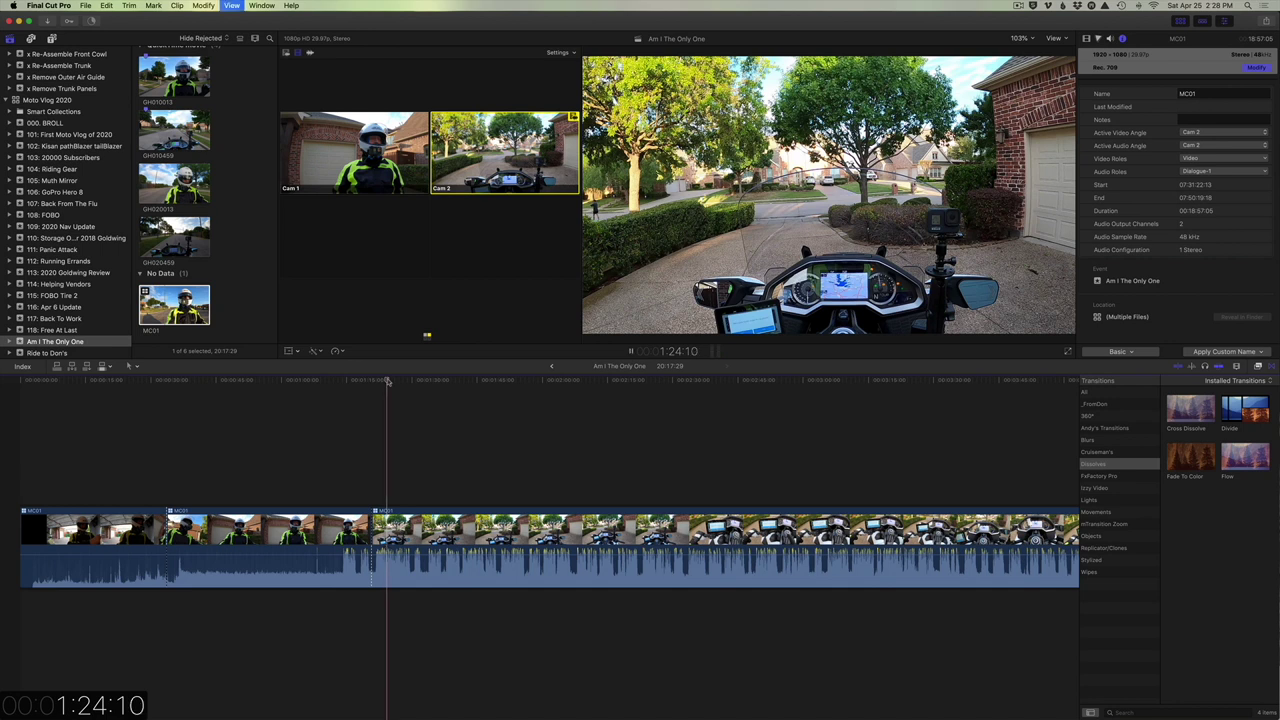
key("space")
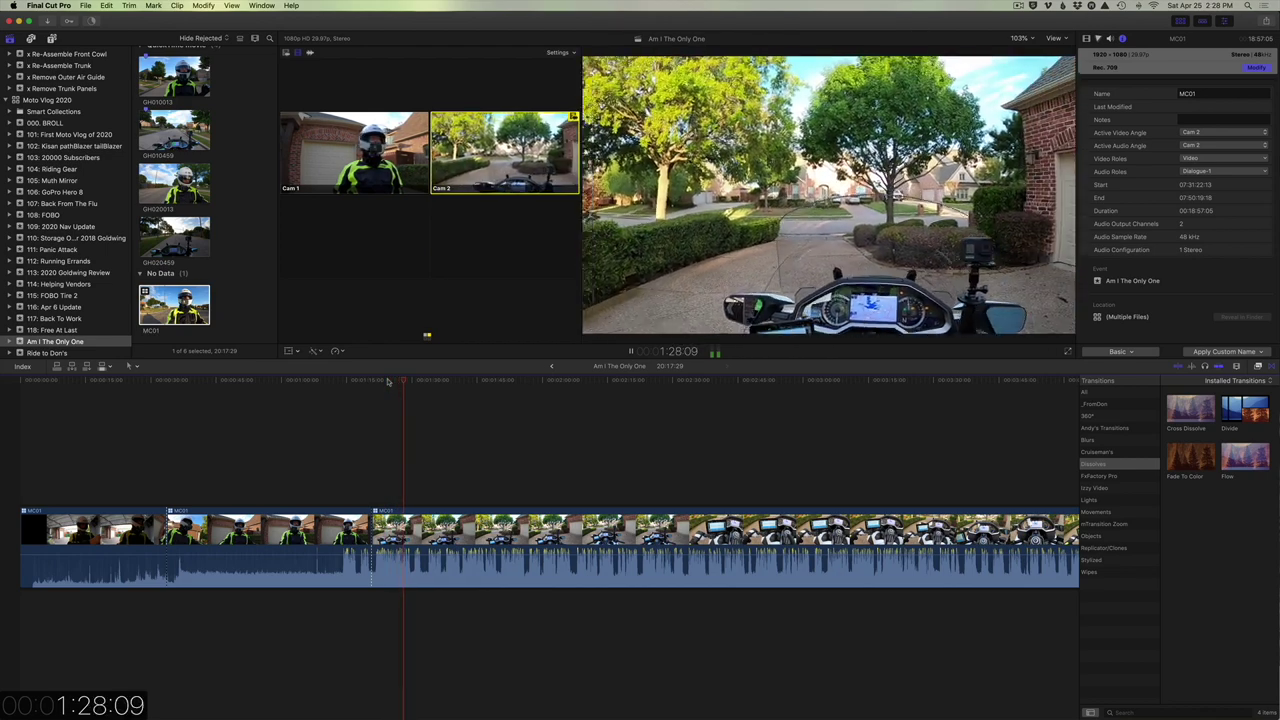
- Shuttle through MC01 with playback and J/K reverse play, stopping the playhead at 1:37:09
key("space")
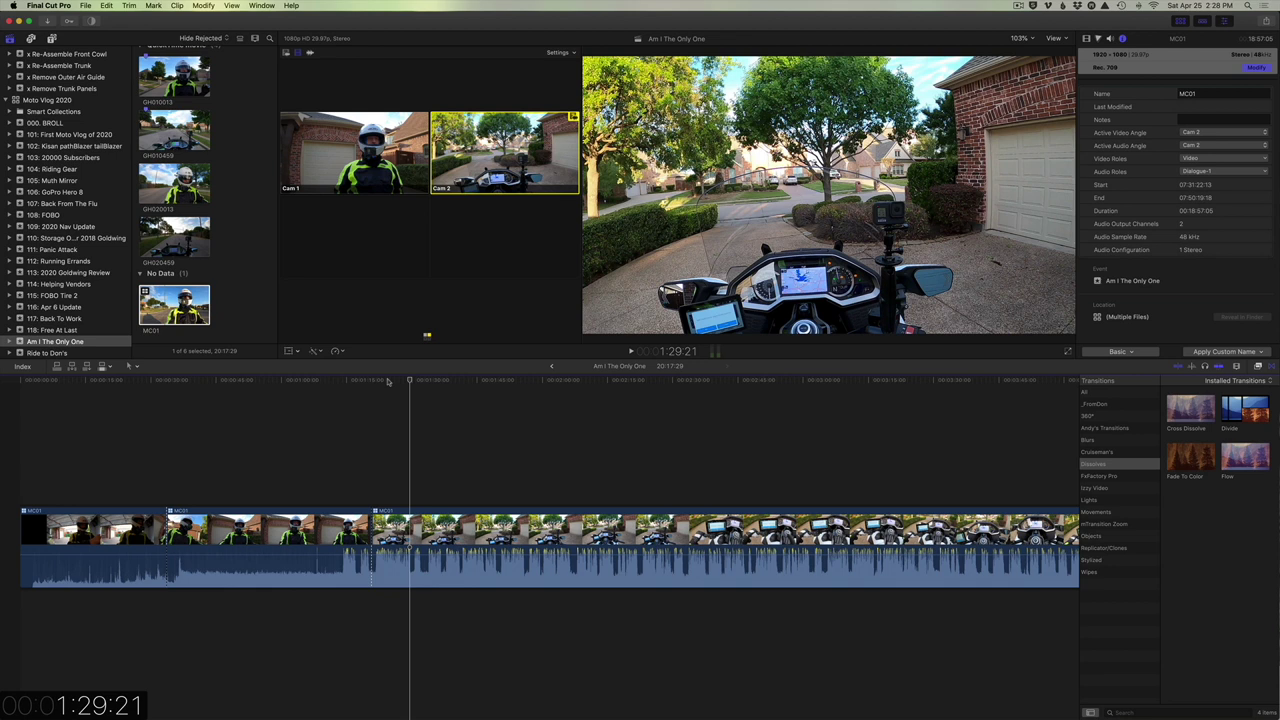
key("space")
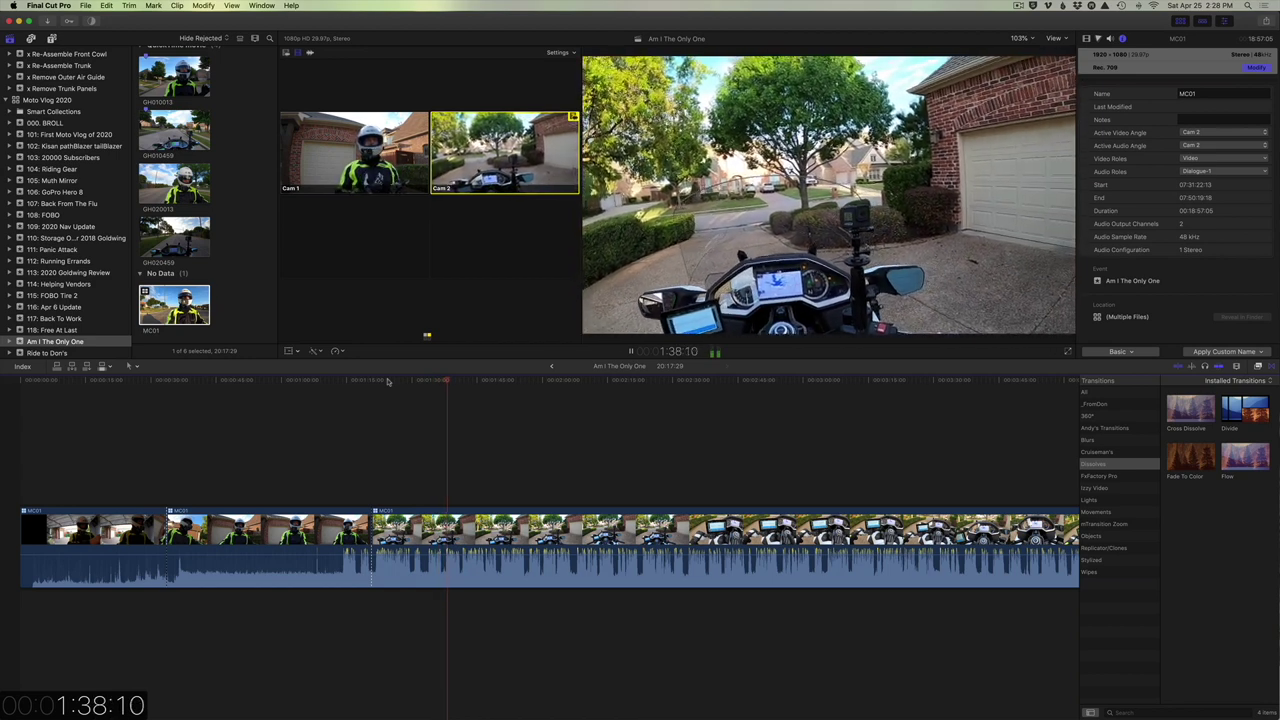
key("space")
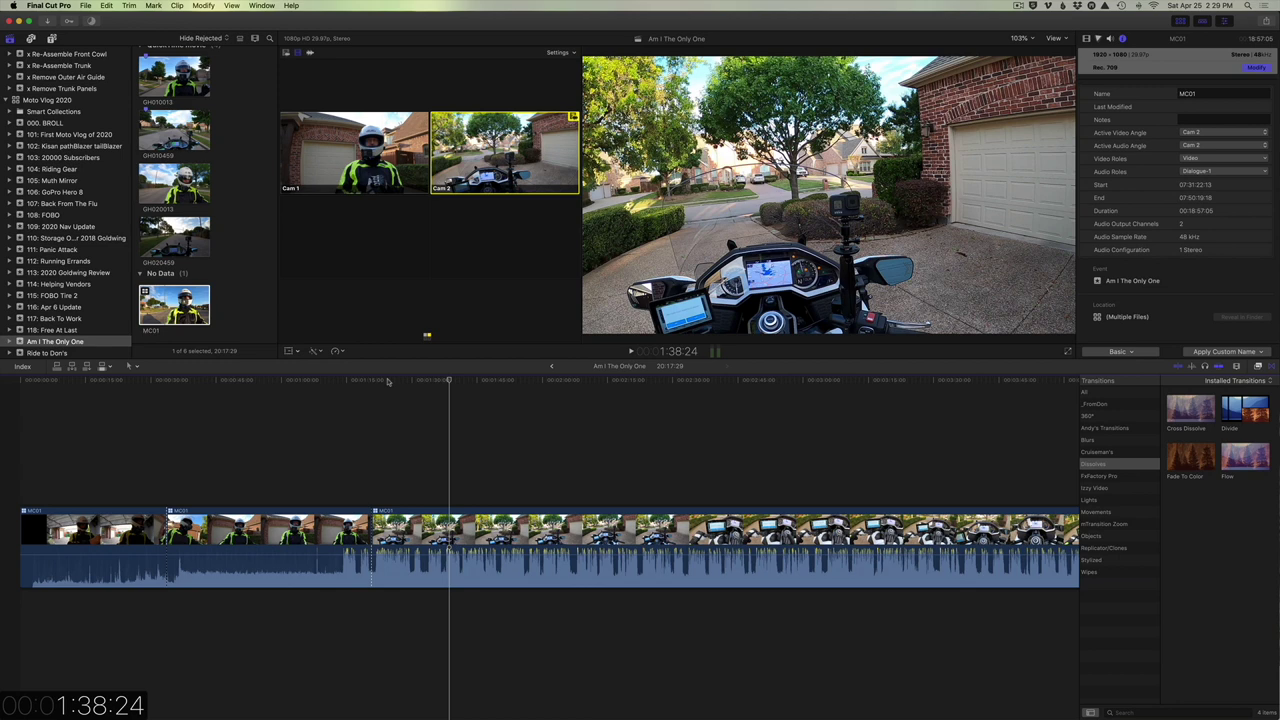
key("j")
key("j")
key("j")
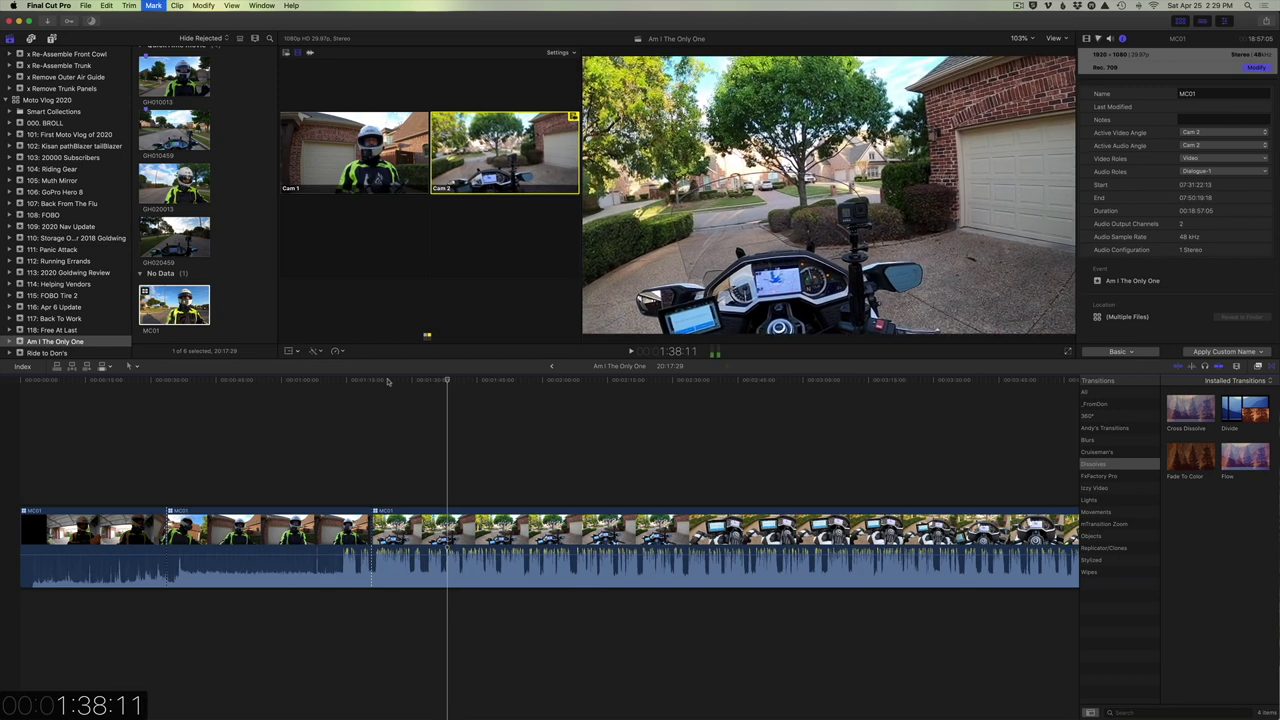
key("k")
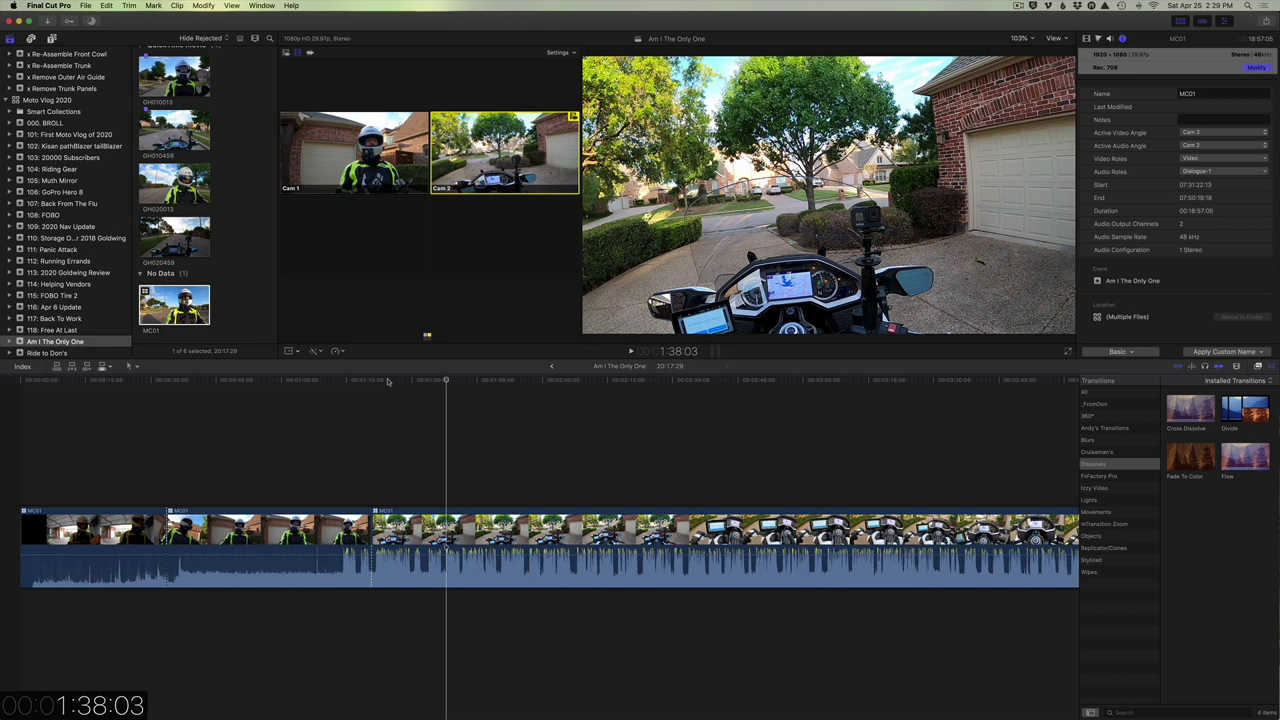
key("j")
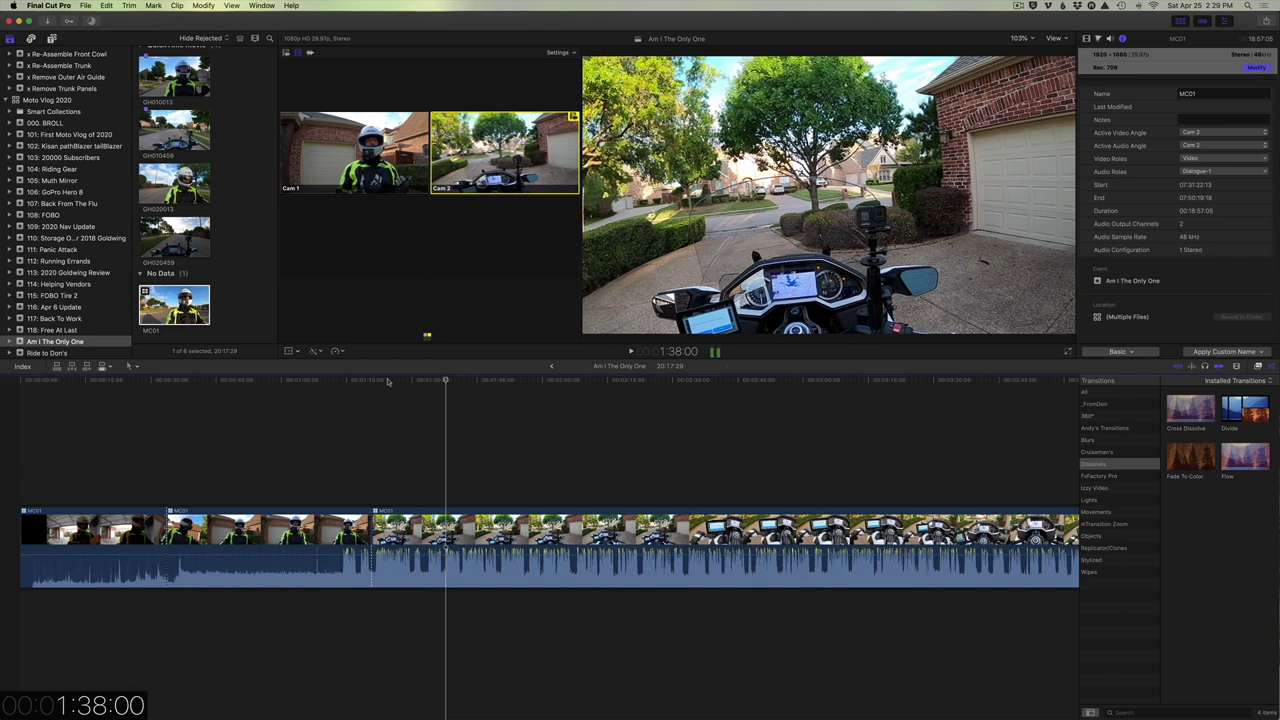
key("k")
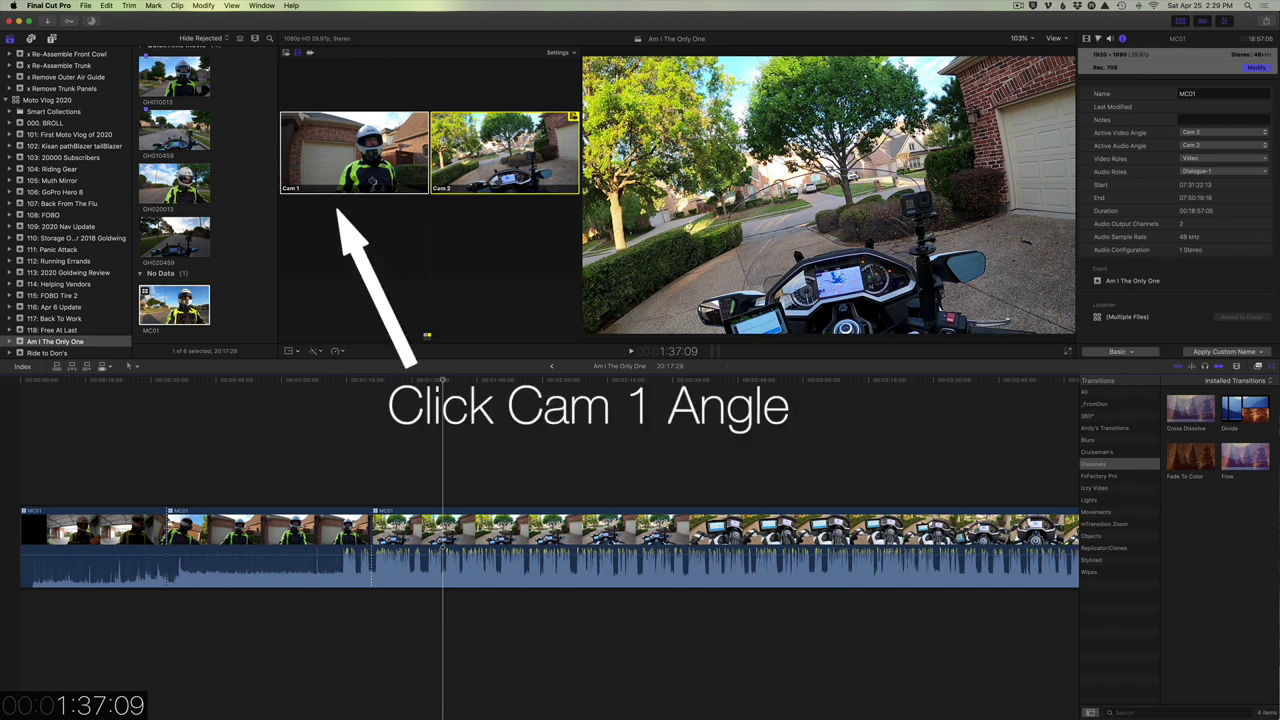
- Switch MC01 to the Cam 1 angle at 1:37:09 and replay the cut from 1:34:15
left_click(373, 157)
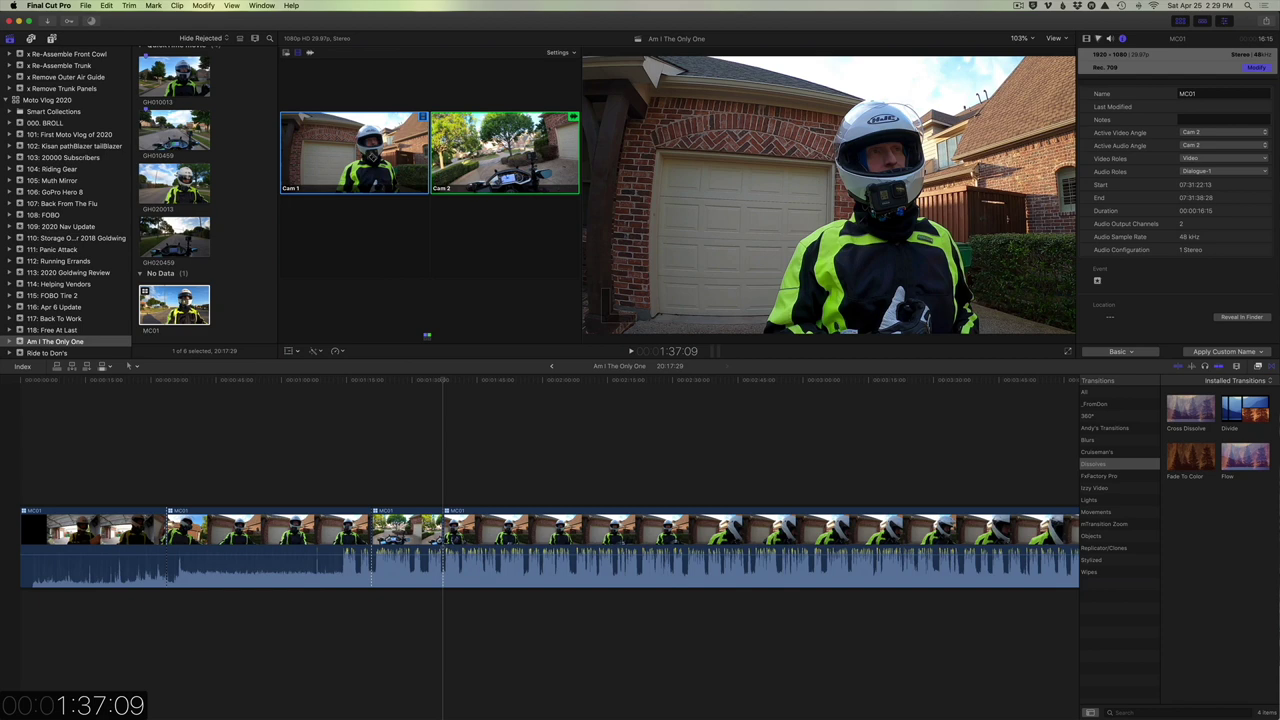
left_click(430, 381)
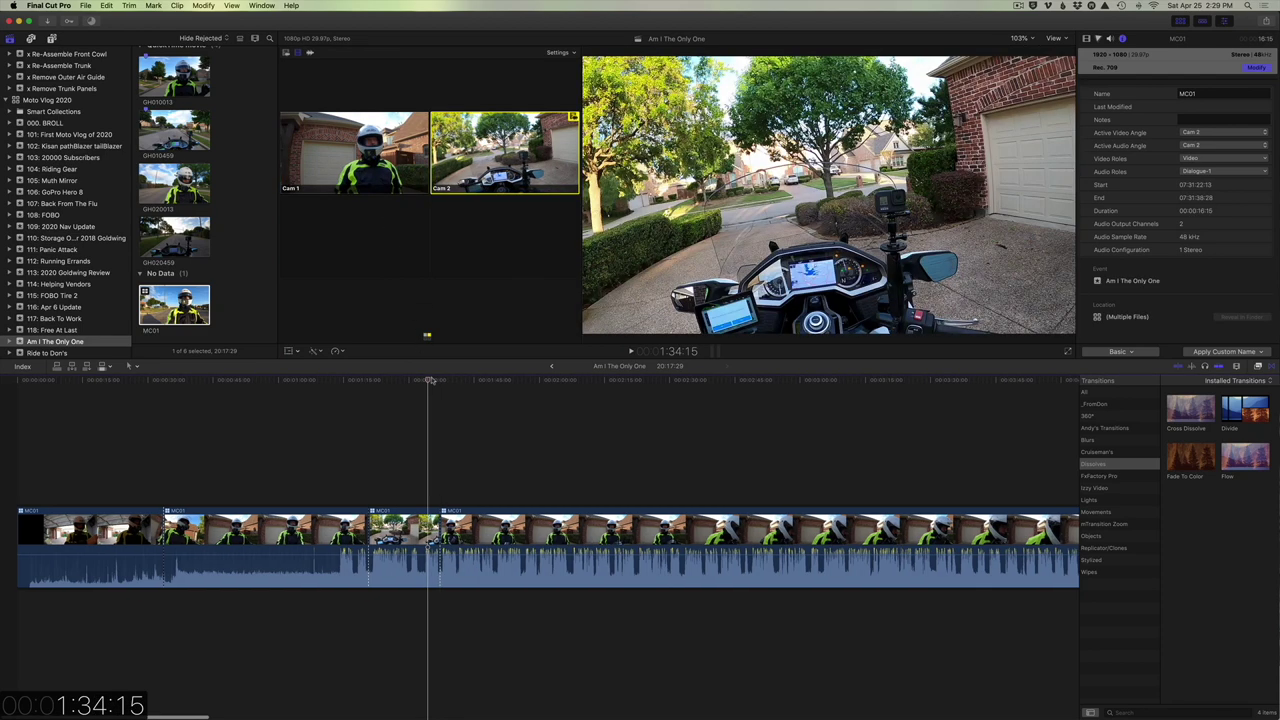
key("space")
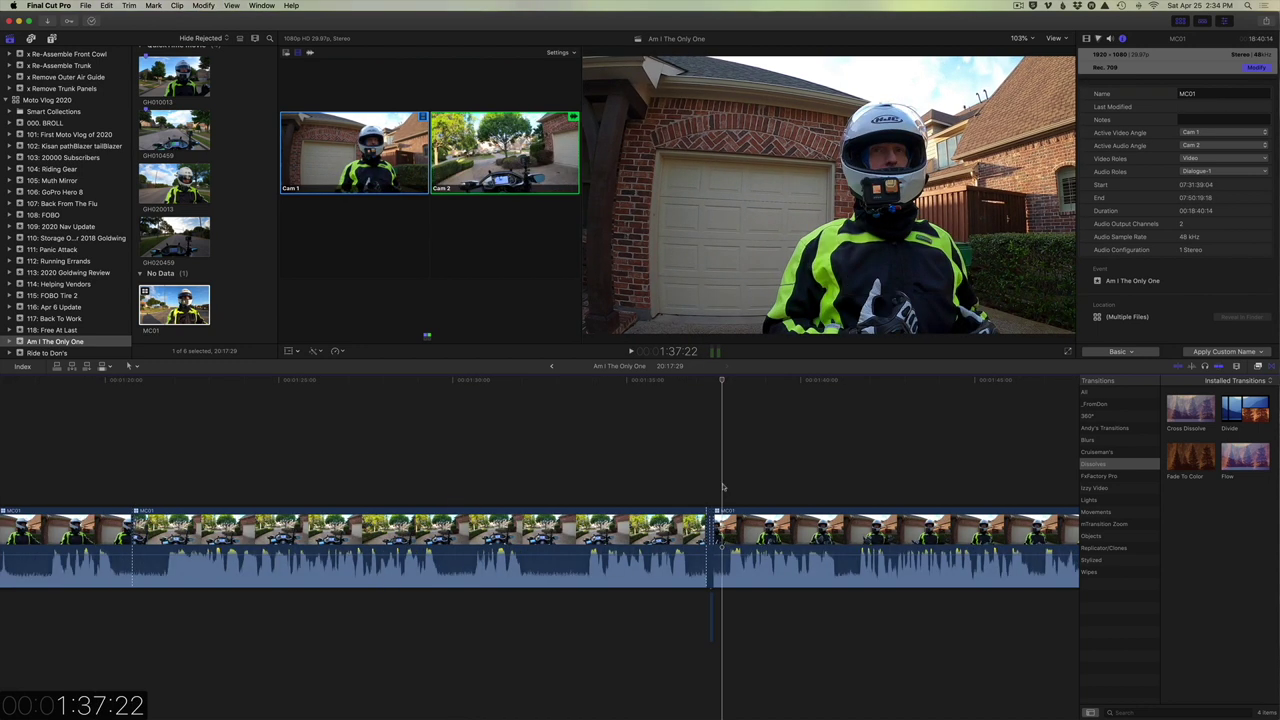
- Play the MC01 timeline onward from 2:05:10 to review the Cam 2 section
scroll(728, 487, "right", 5)
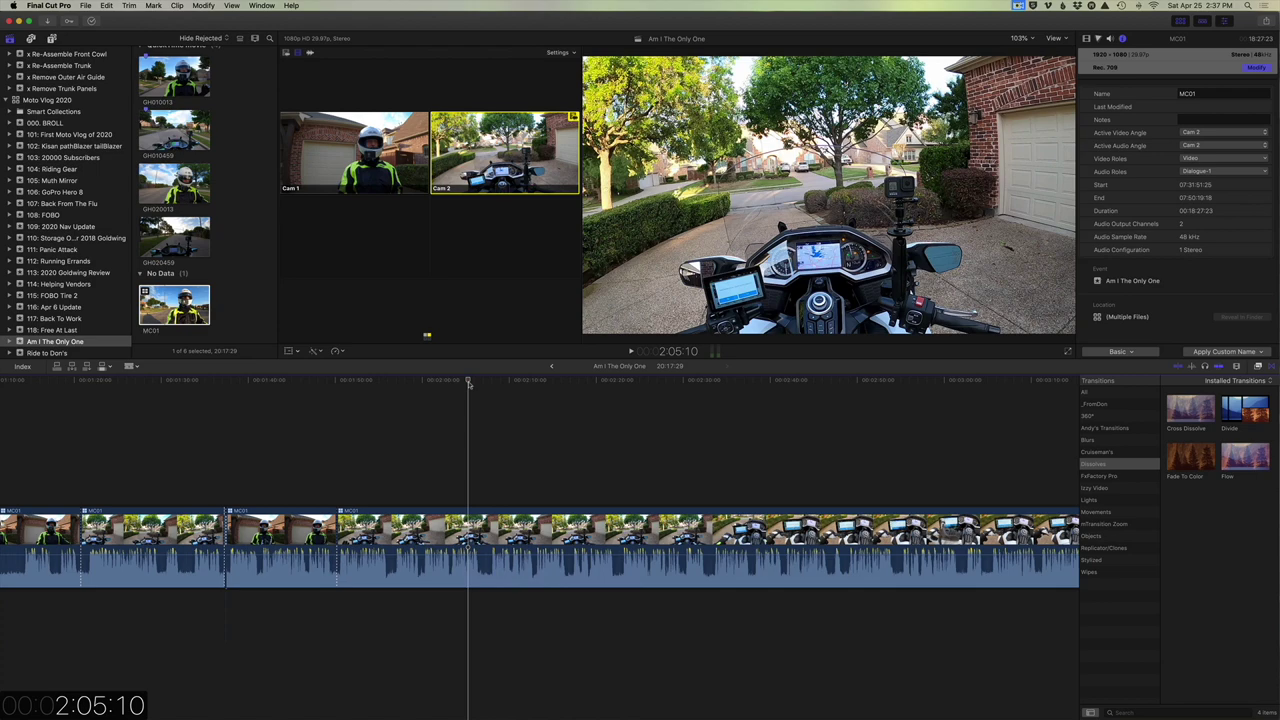
key("space")
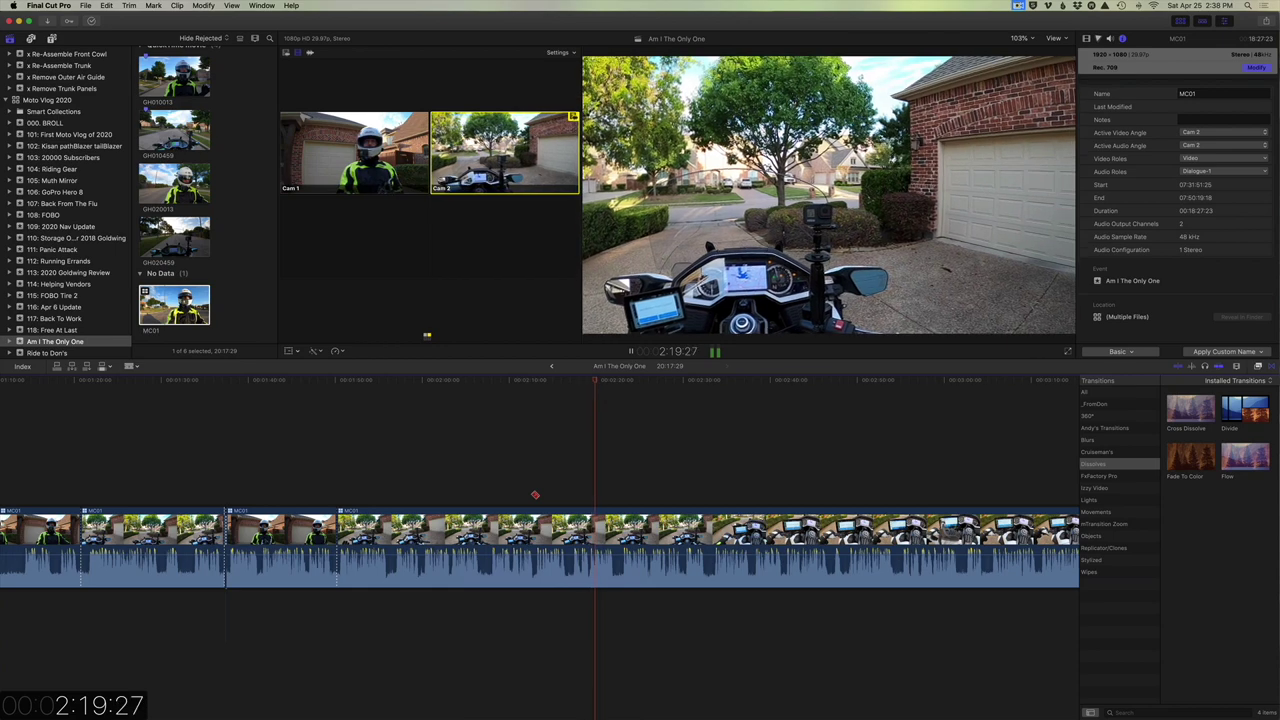
- Skim MC01 forward from 2:27:06 to 3:05:14 in playback jumps, with the Blade tool selected
scroll(535, 495, "right", 3)
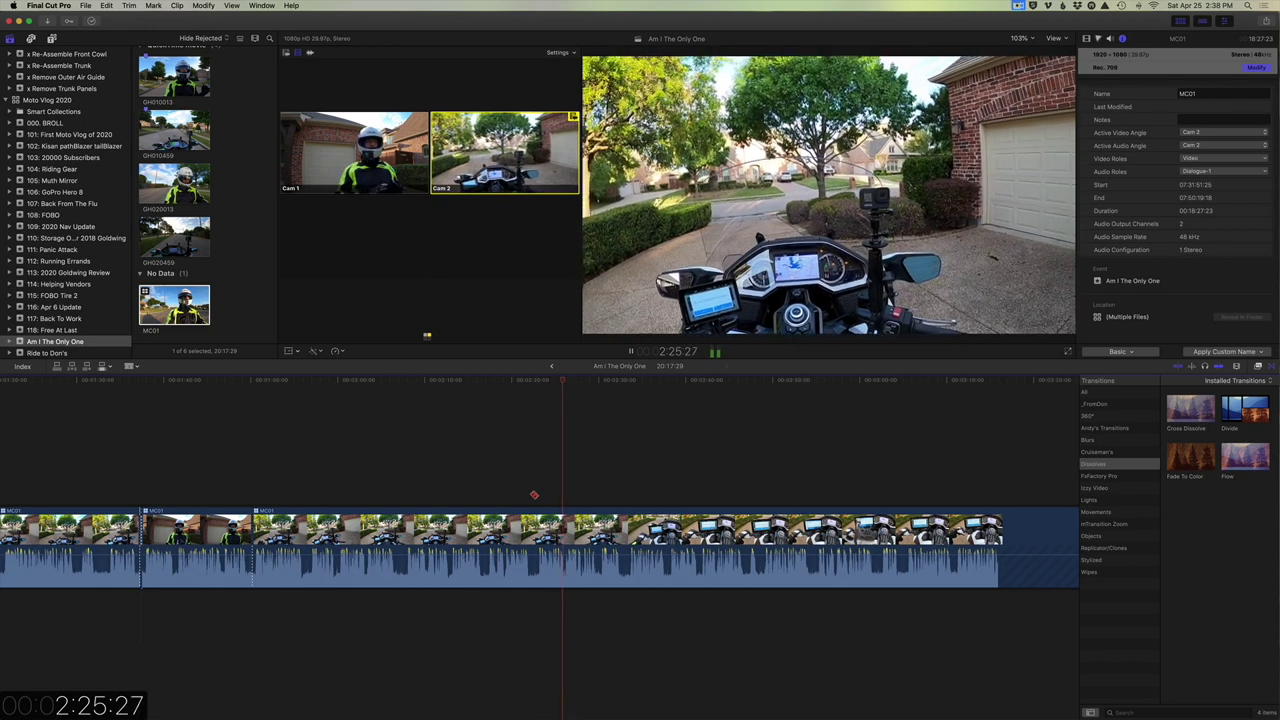
key("space")
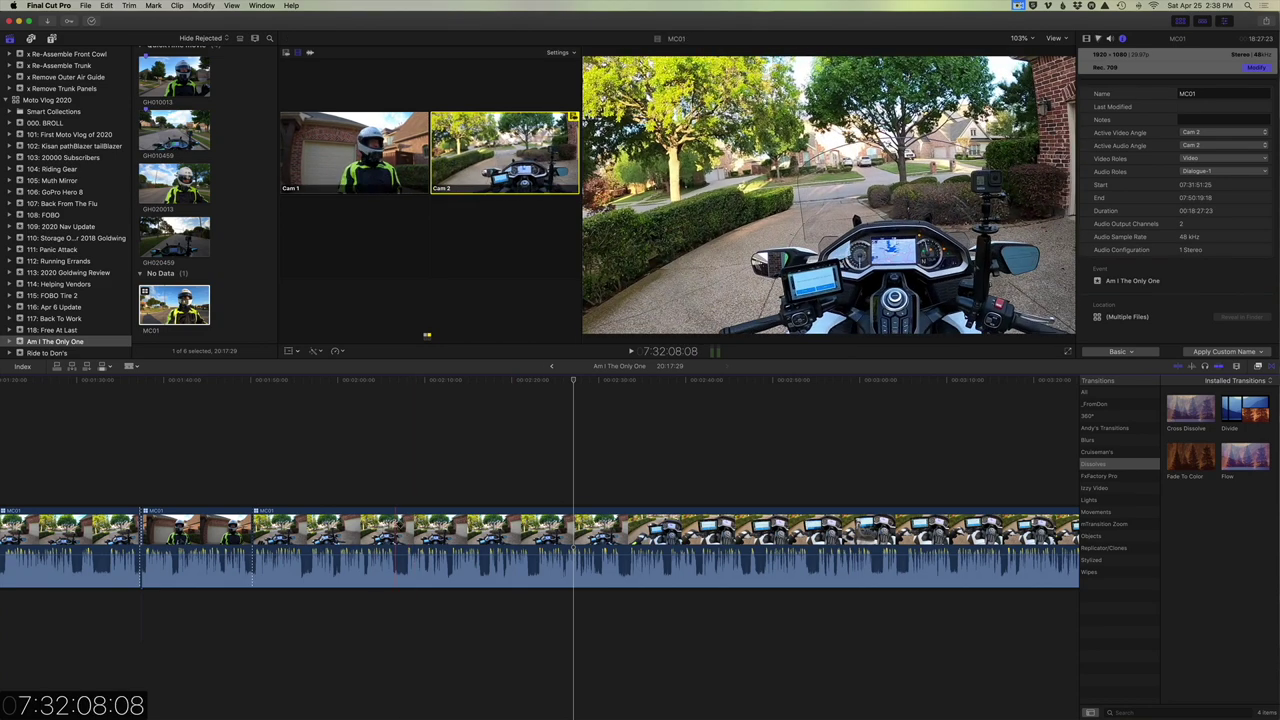
key("b")
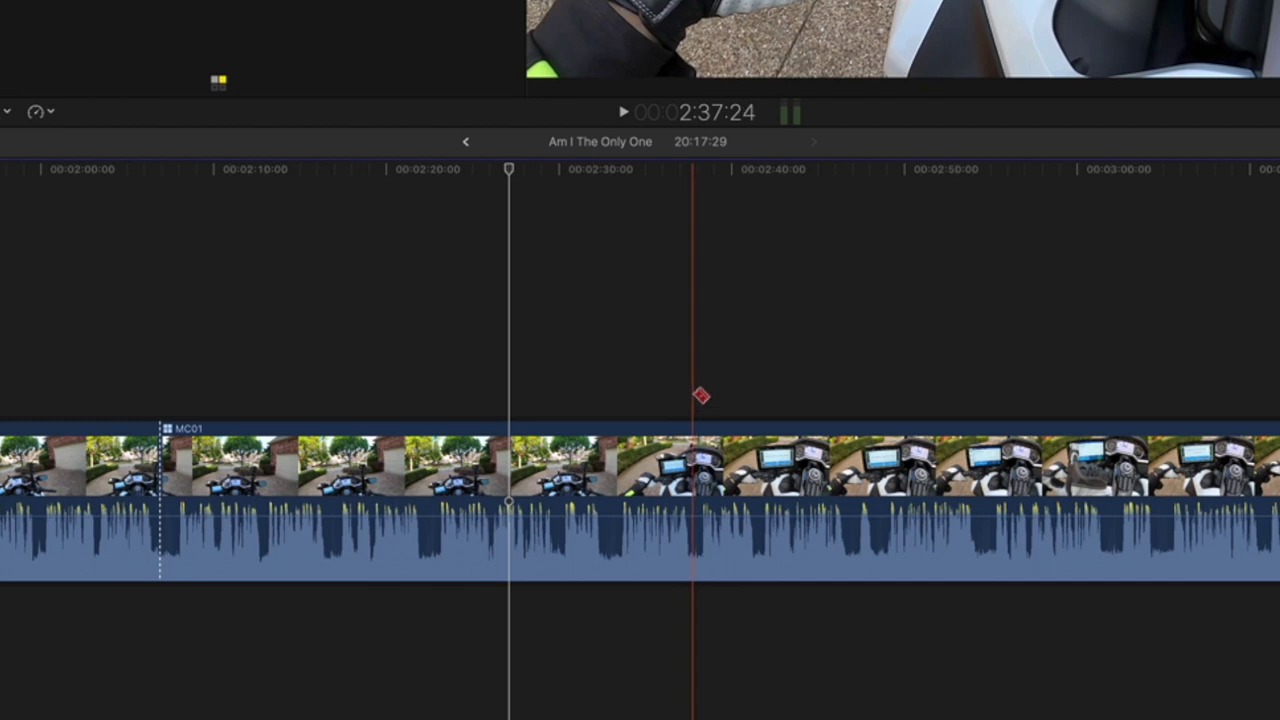
left_click(700, 397)
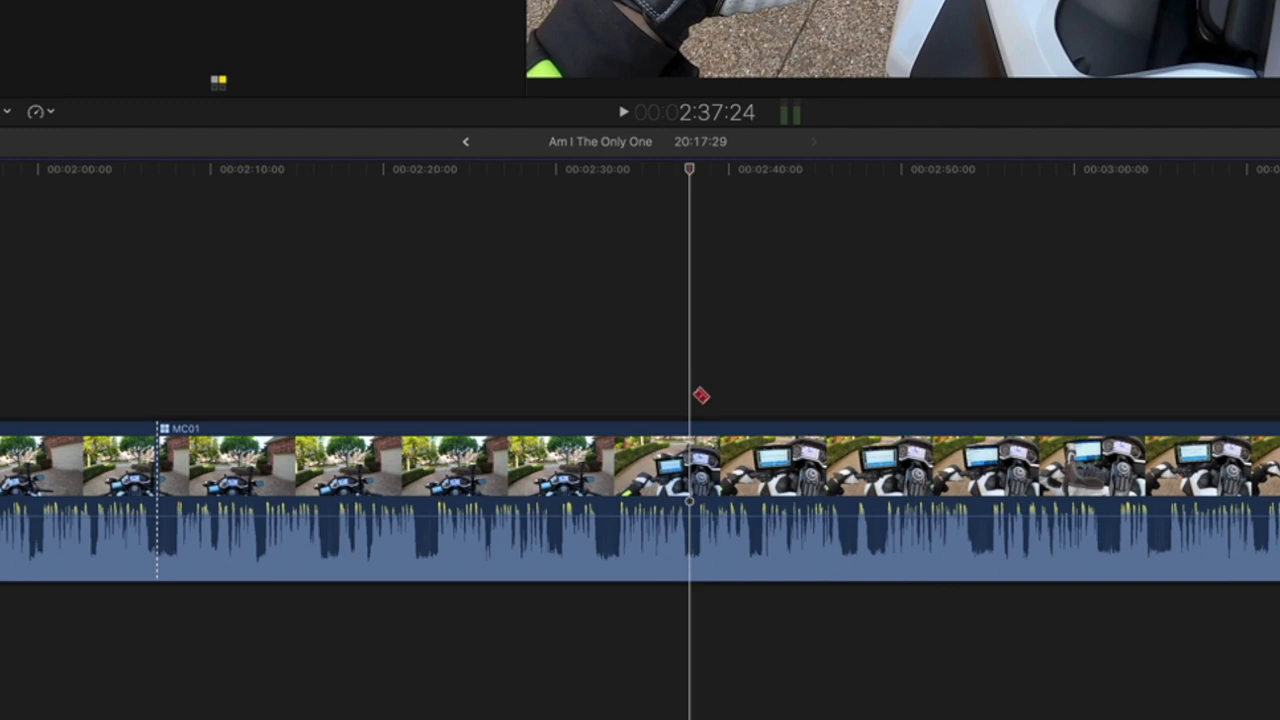
key("space")
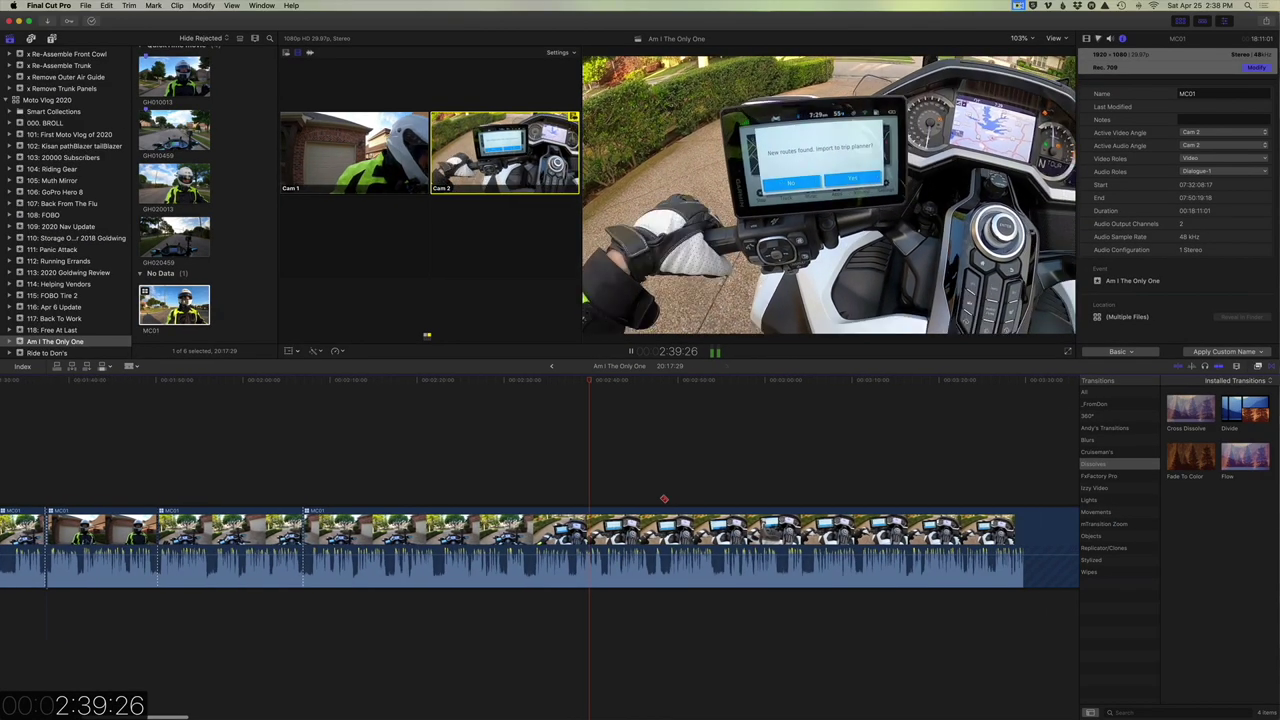
left_click(663, 498)
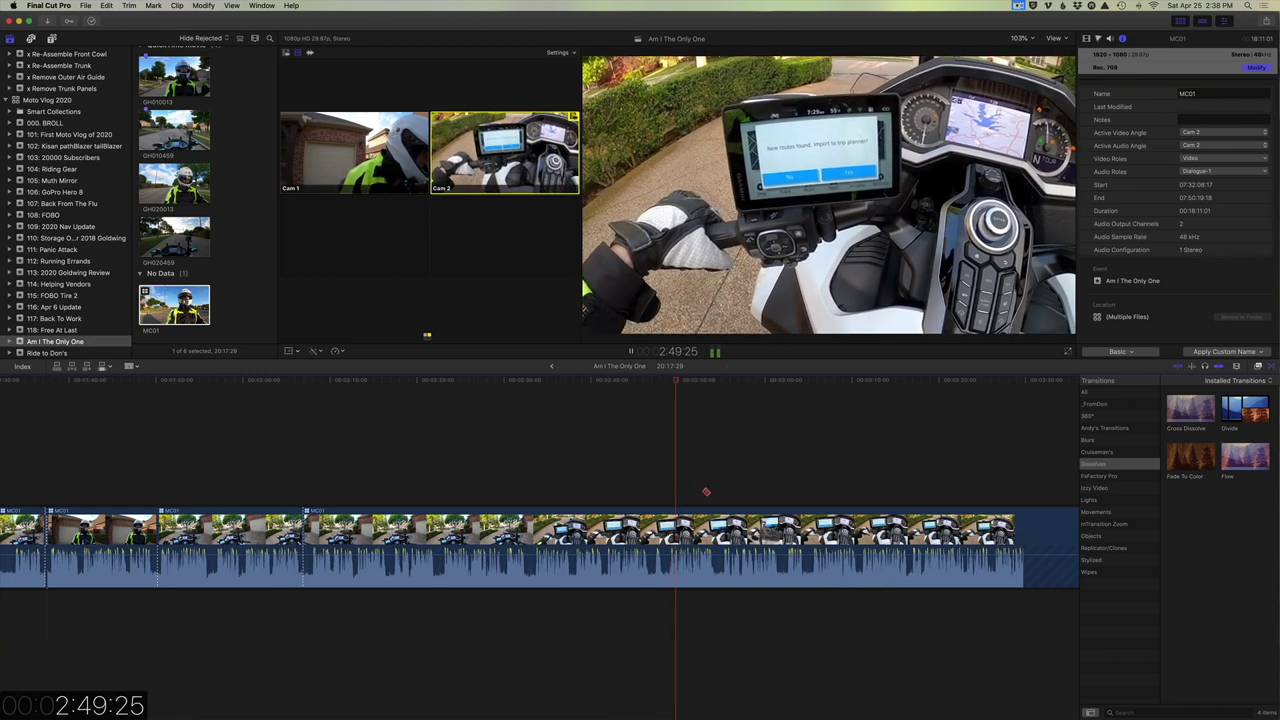
left_click(714, 489)
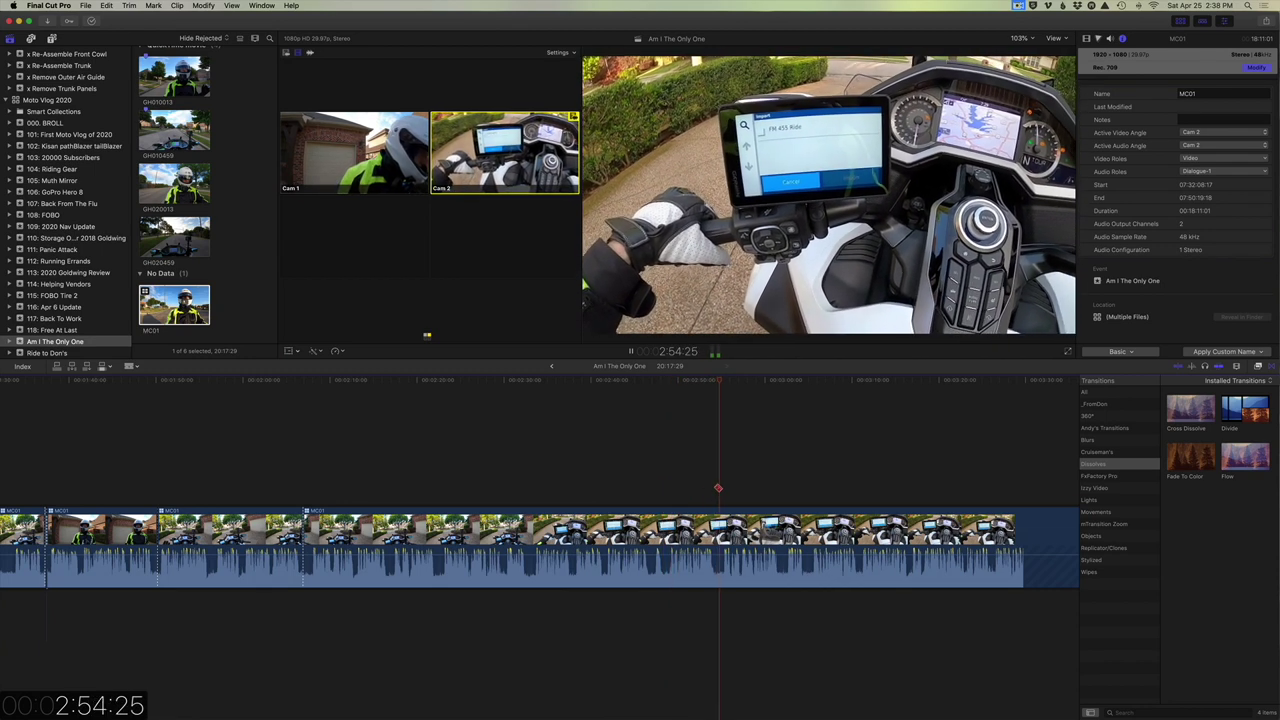
left_click(643, 487)
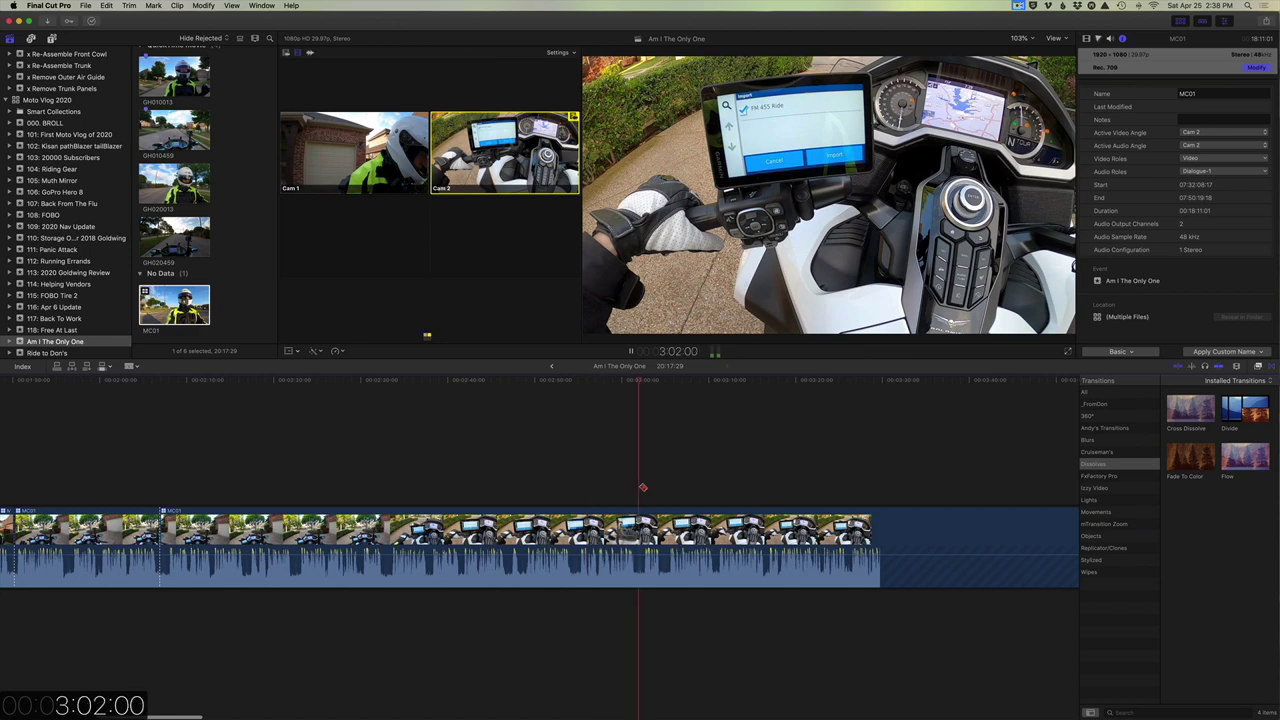
key("space")
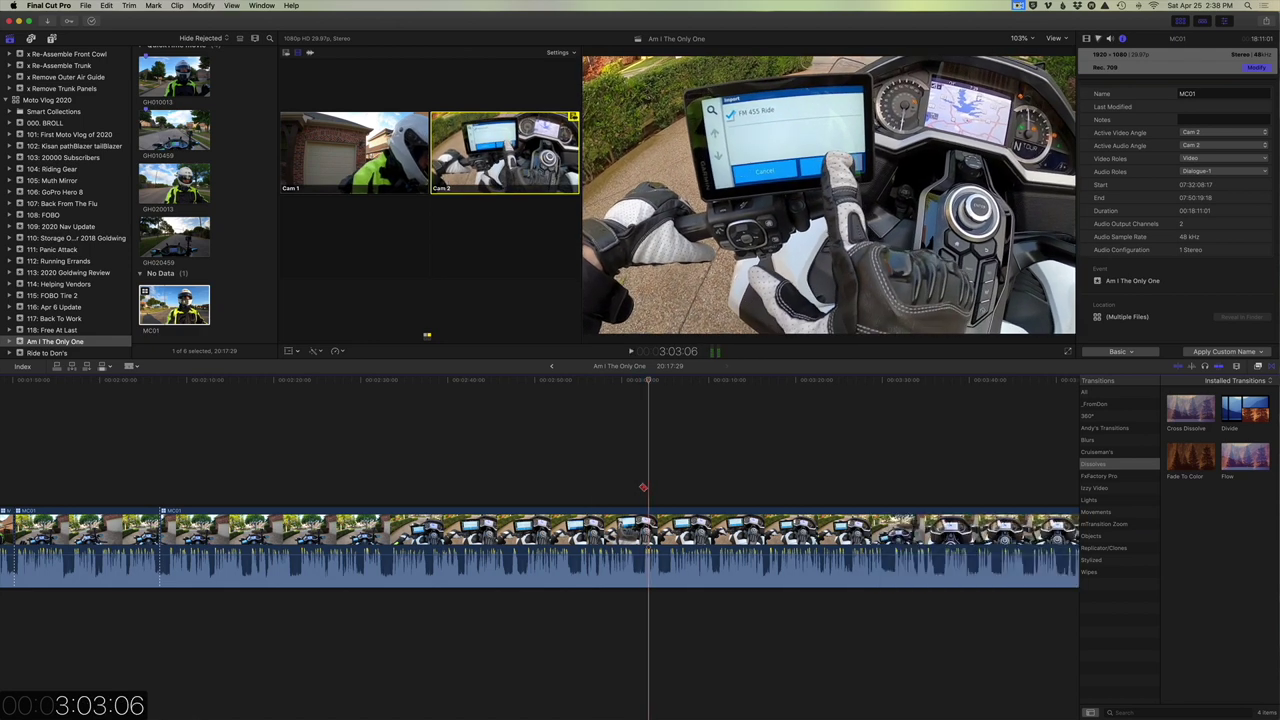
left_click(672, 487)
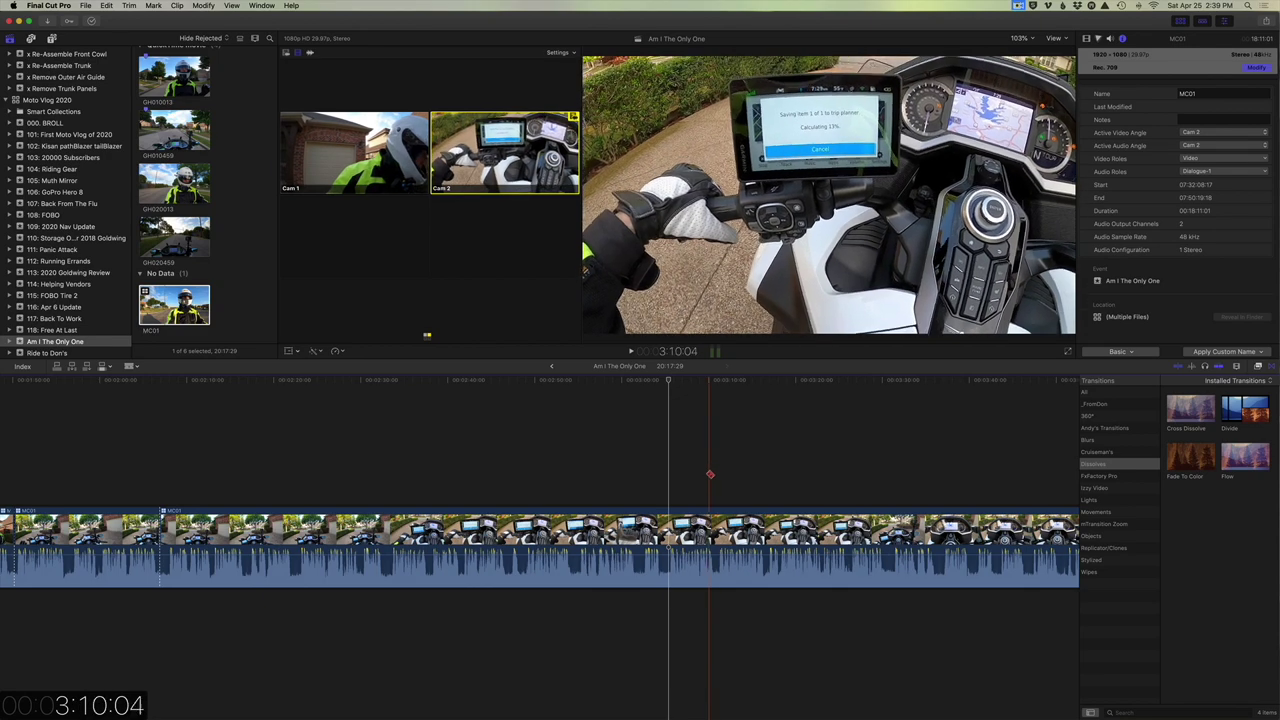
- Advance the playhead past 4:32:29 and 4:40 to around 4:51 in MC01
scroll(700, 474, "right", 5)
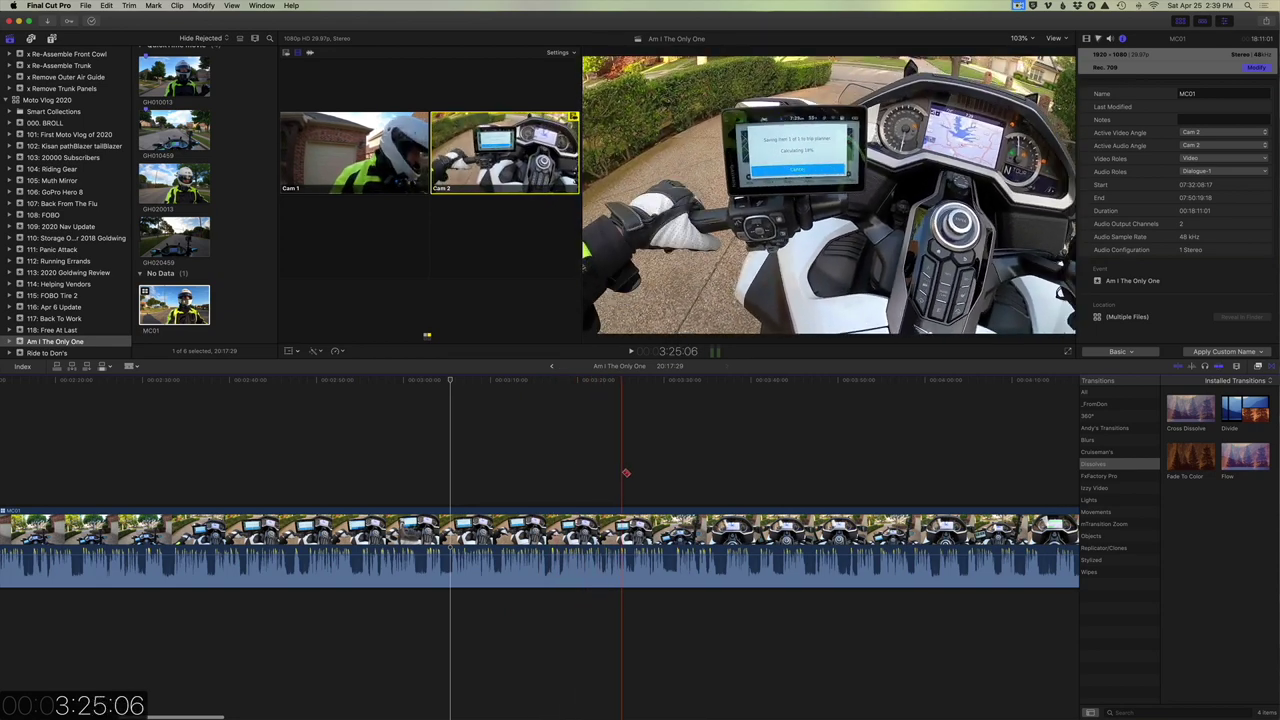
scroll(652, 471, "right", 5)
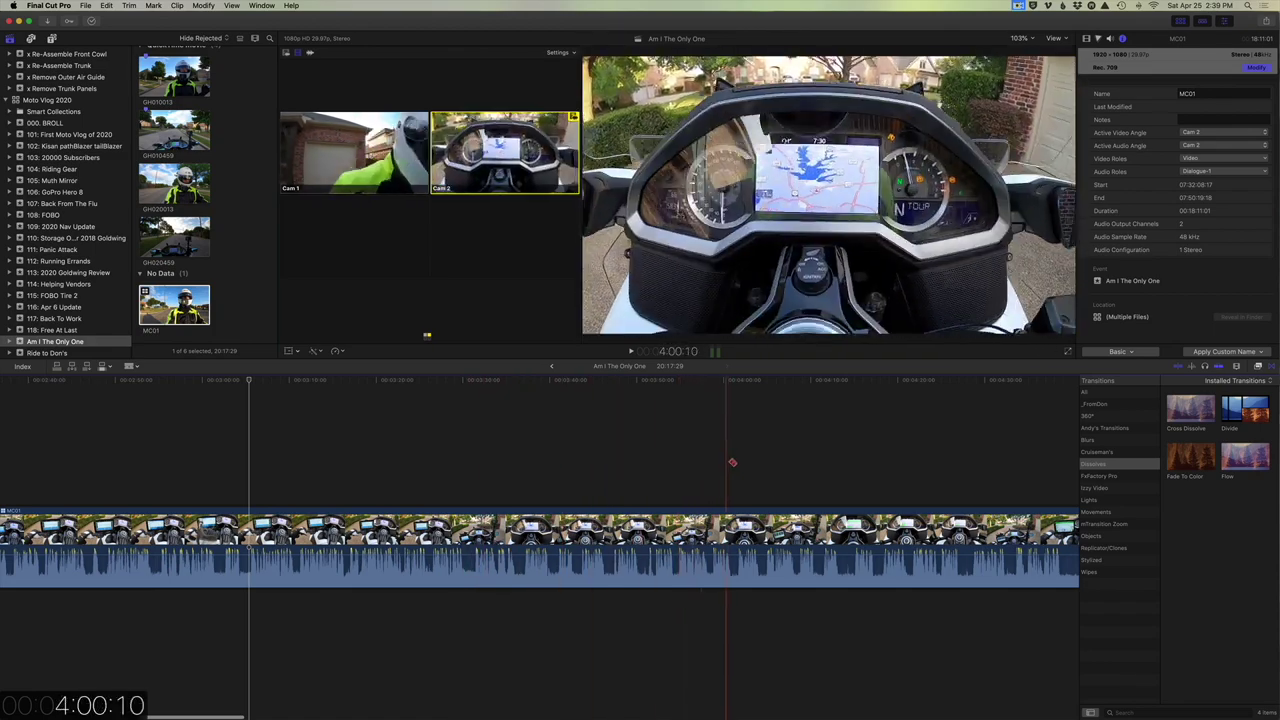
scroll(755, 462, "right", 5)
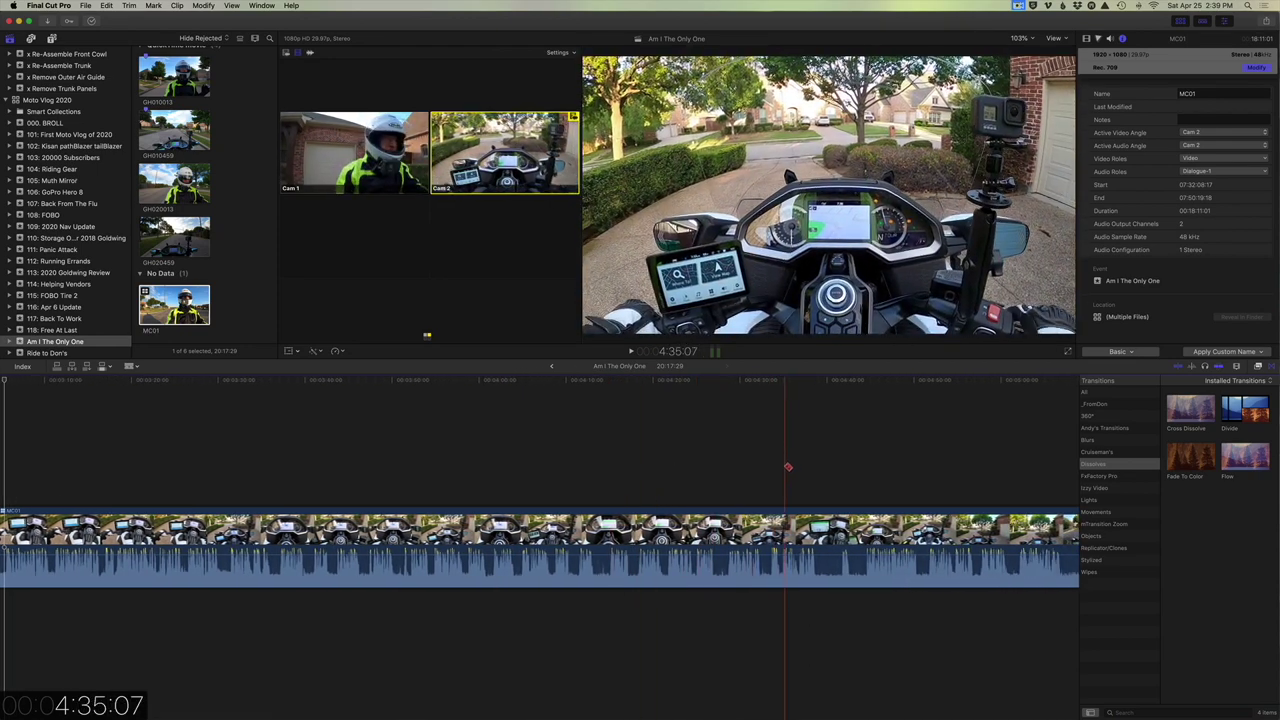
key("space")
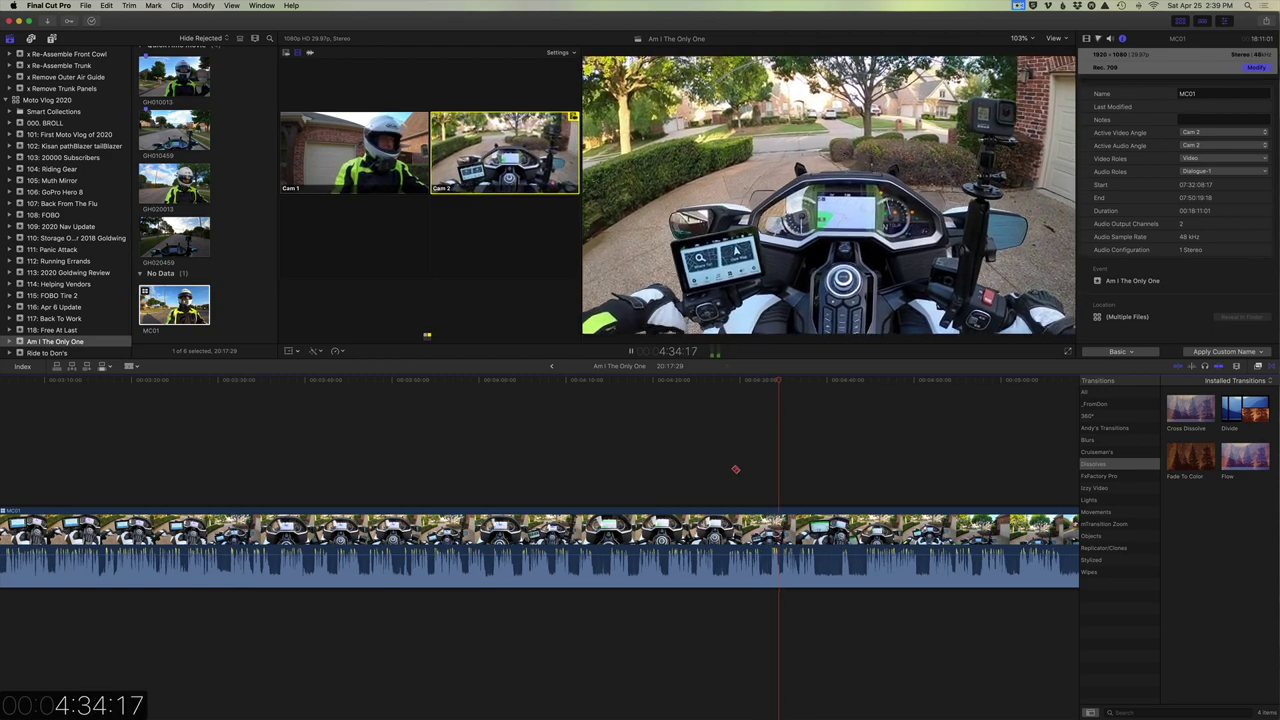
scroll(828, 482, "right", 2)
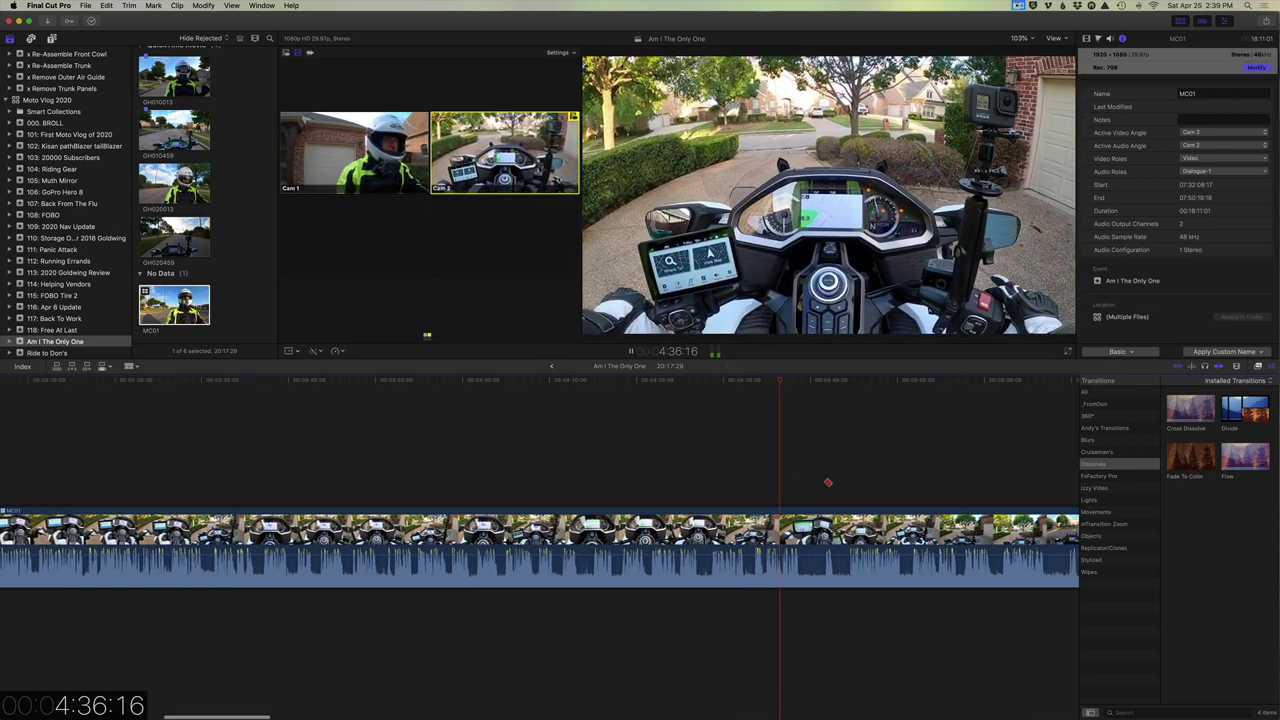
left_click(807, 481)
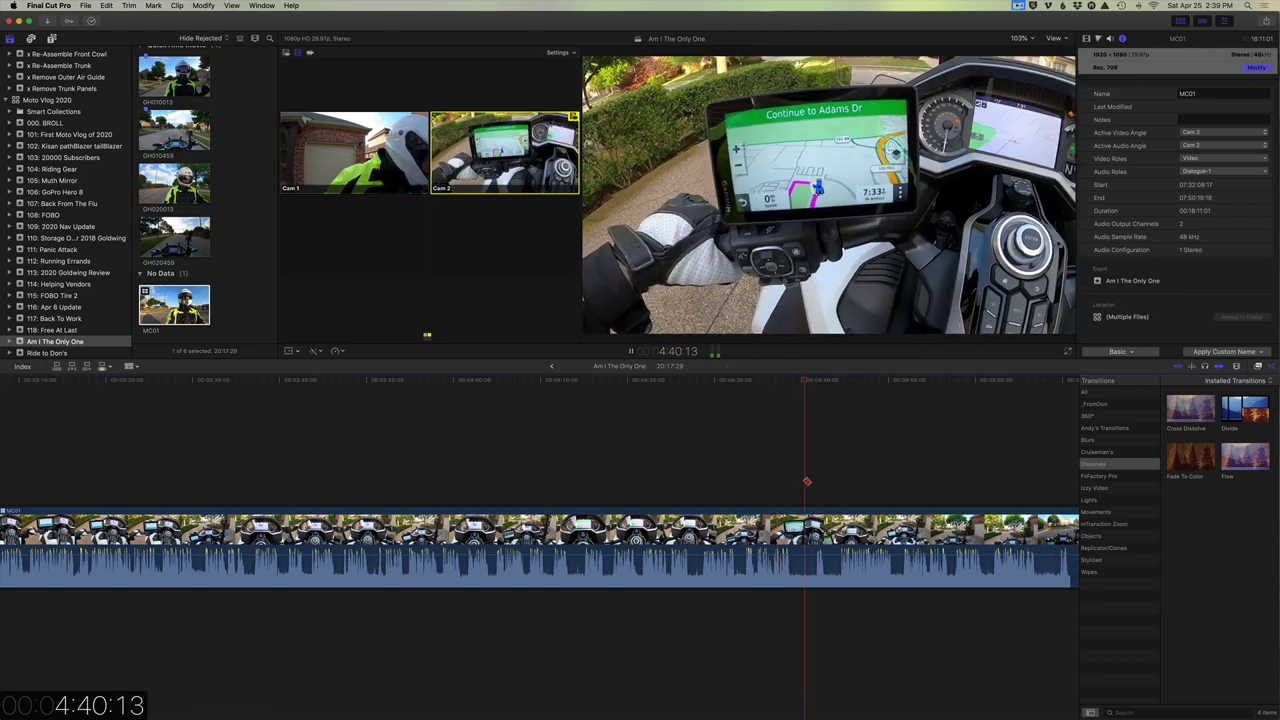
scroll(807, 481, "right", 10)
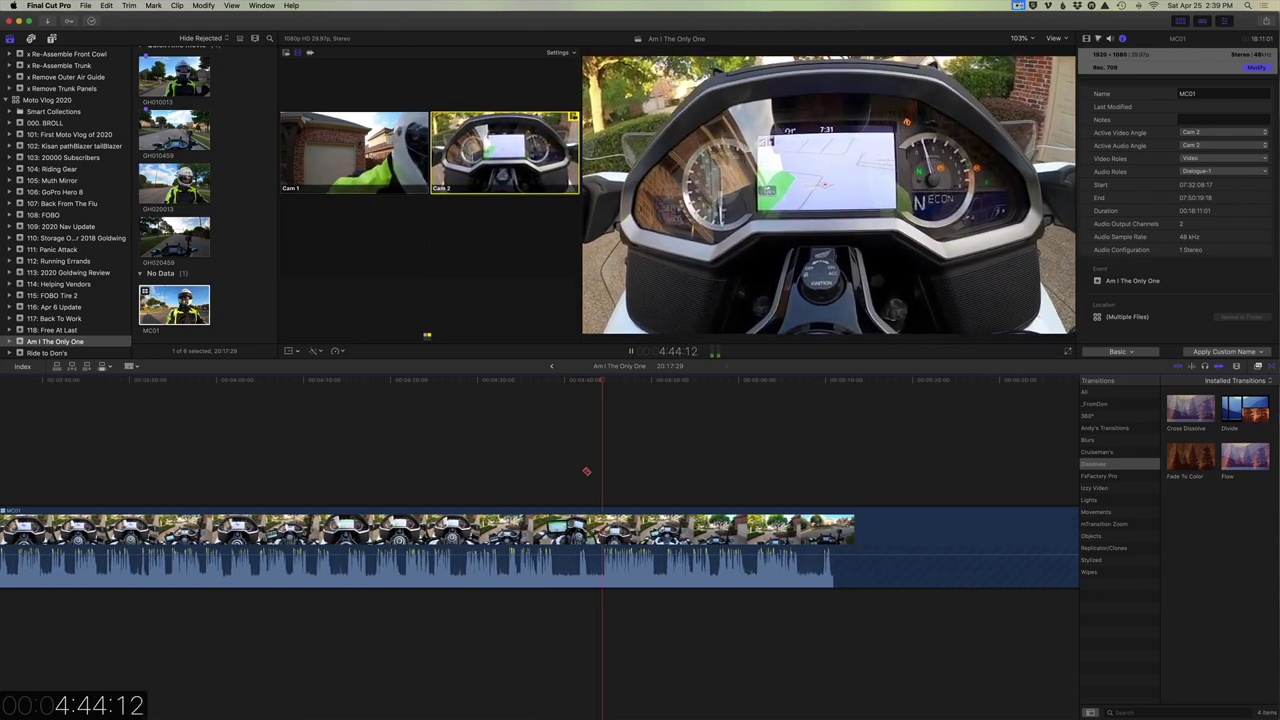
left_click(661, 473)
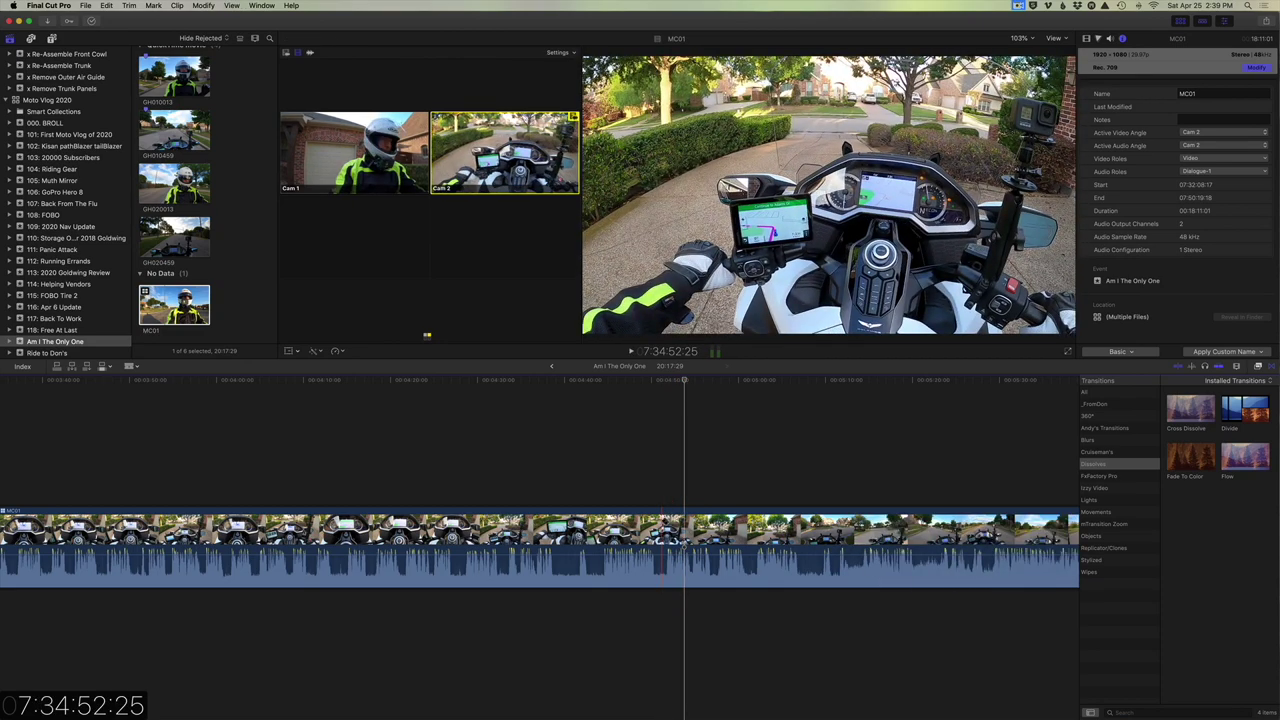
- Cut MC01 near 4:50 and ripple-delete the 2:44:11 section before the cut
key("j")
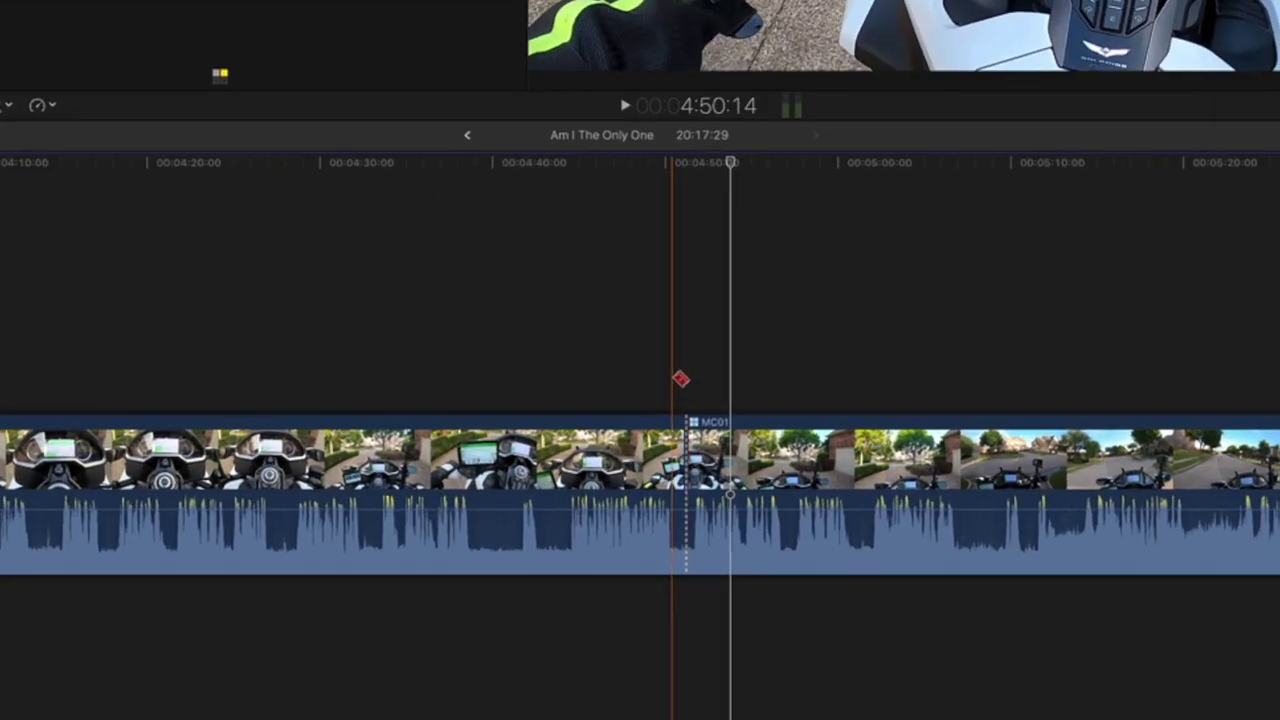
key("s")
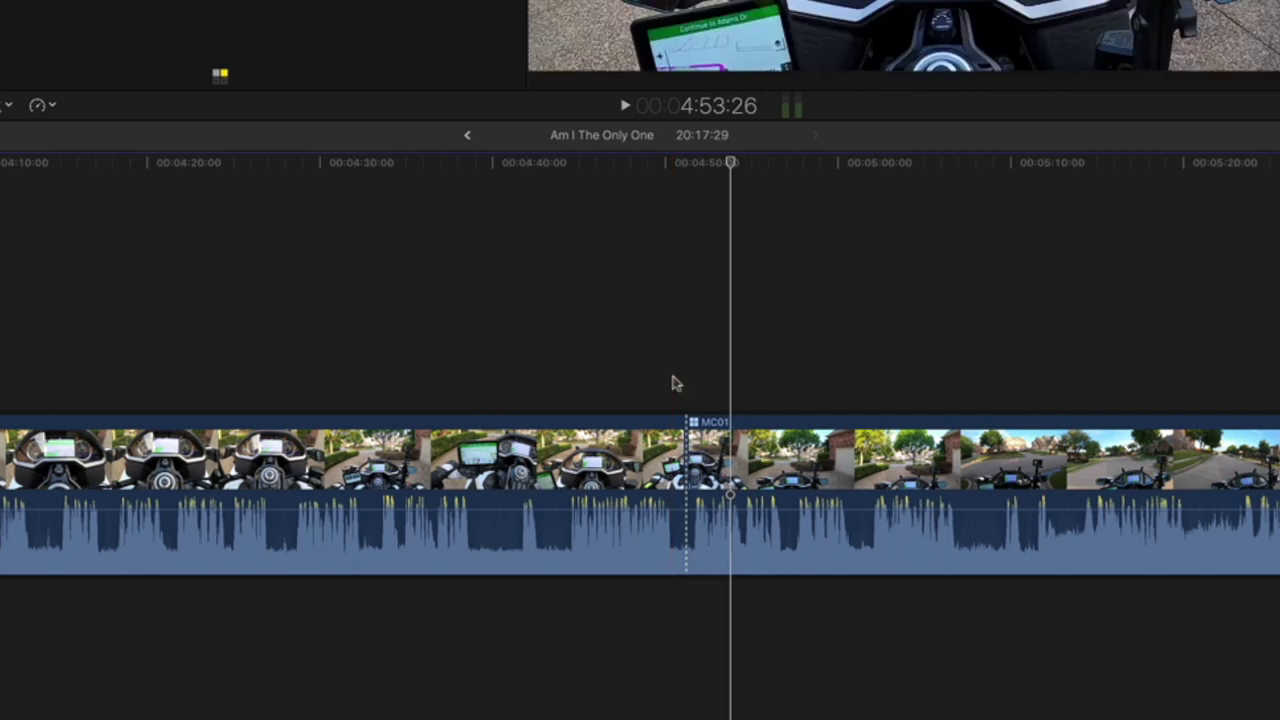
key("s")
key("c")
scroll(648, 400, "left", 2)
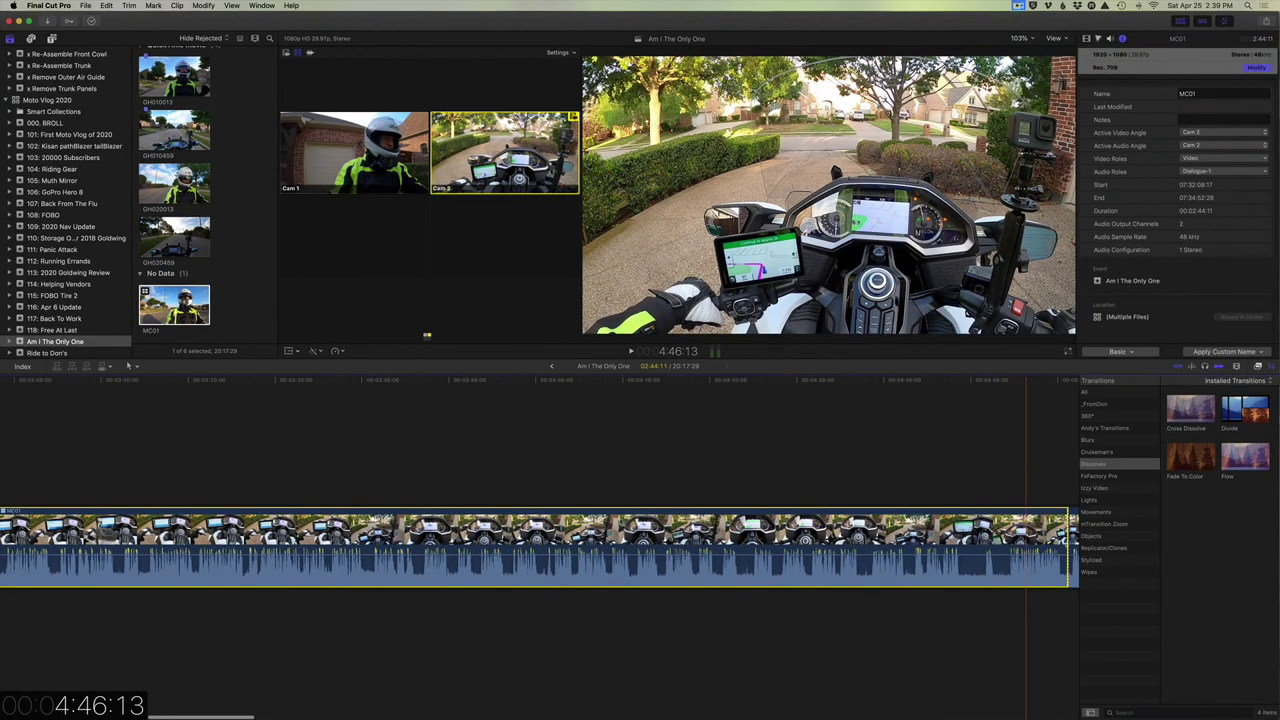
scroll(648, 495, "left", 5)
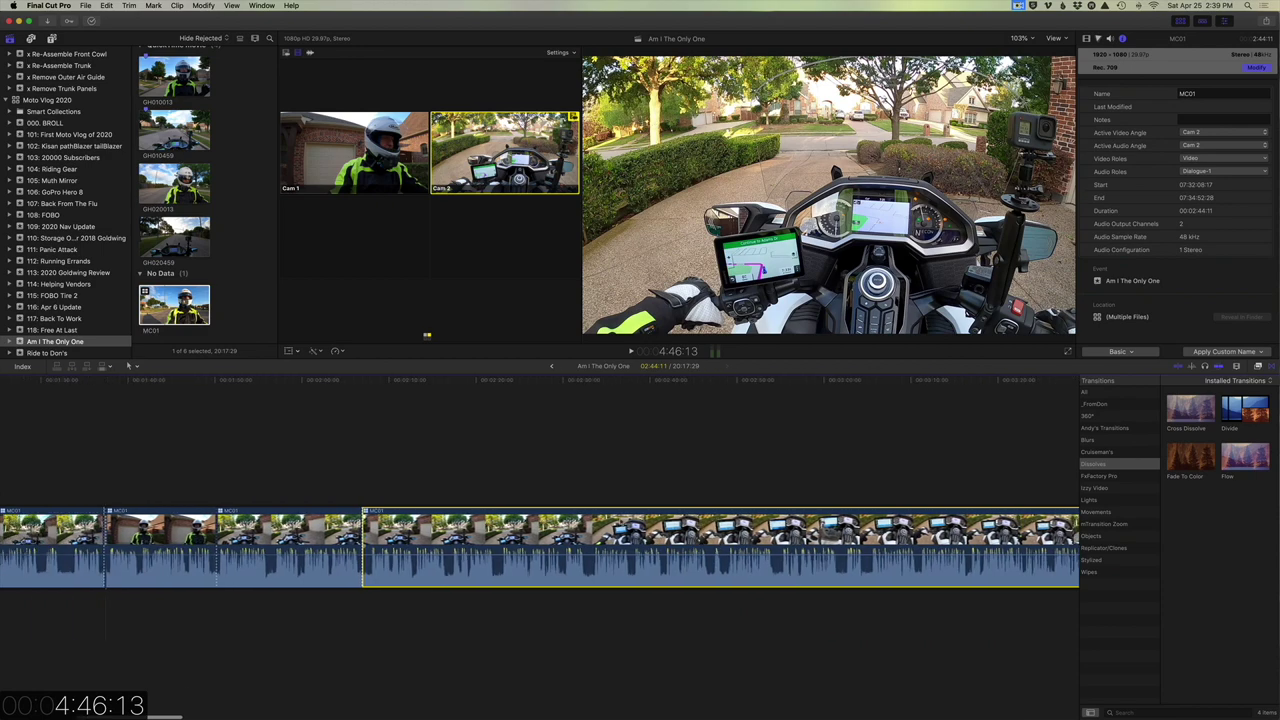
key("Delete")
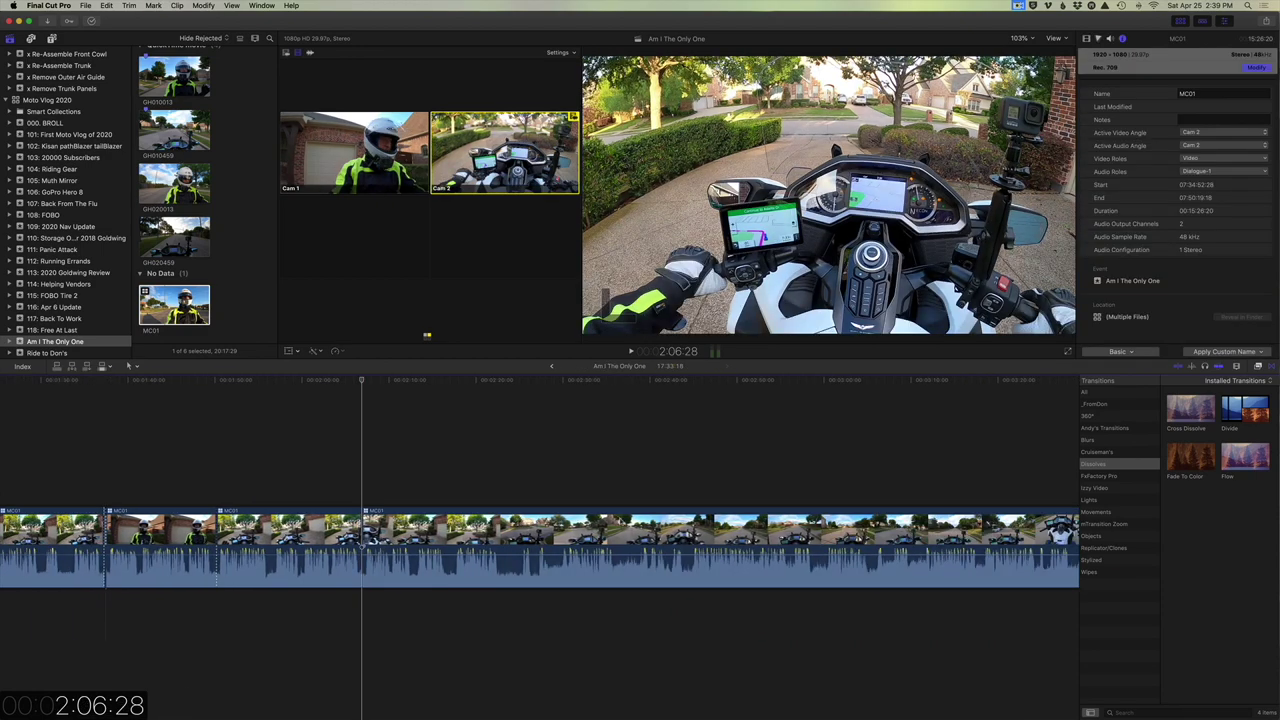
- Play back from just before the new edit to review it
left_click(337, 503)
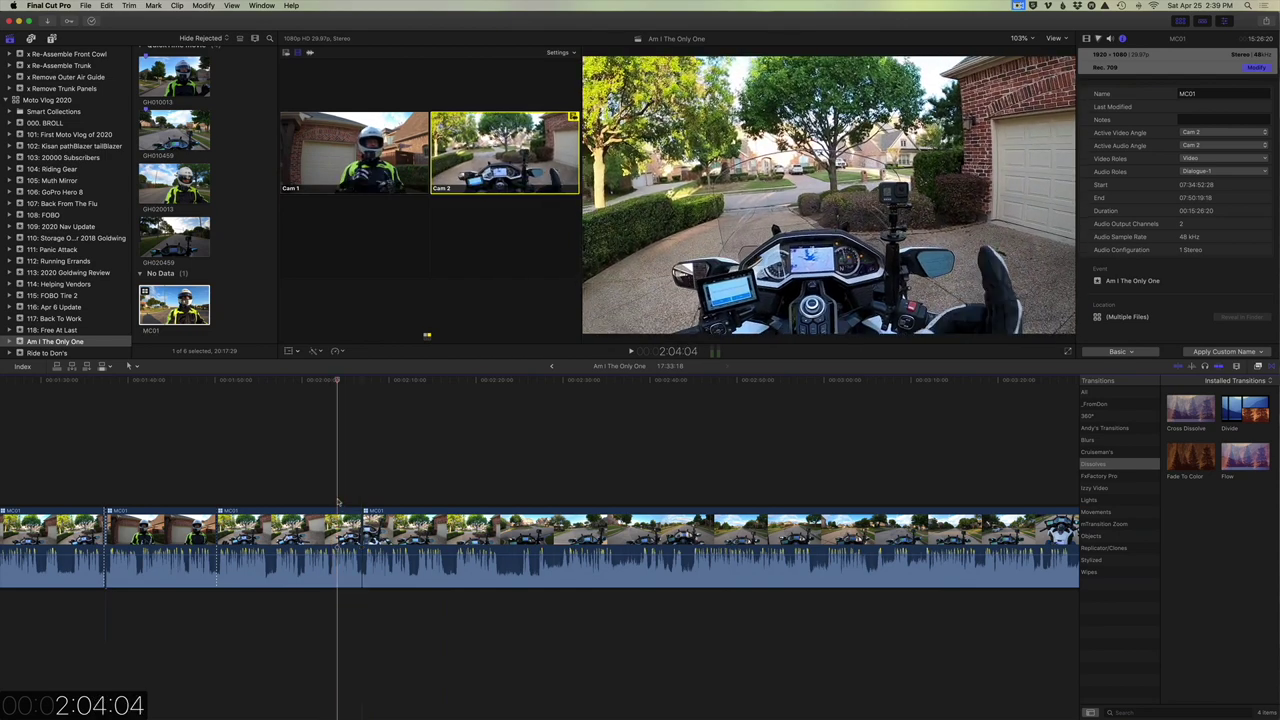
key("space")
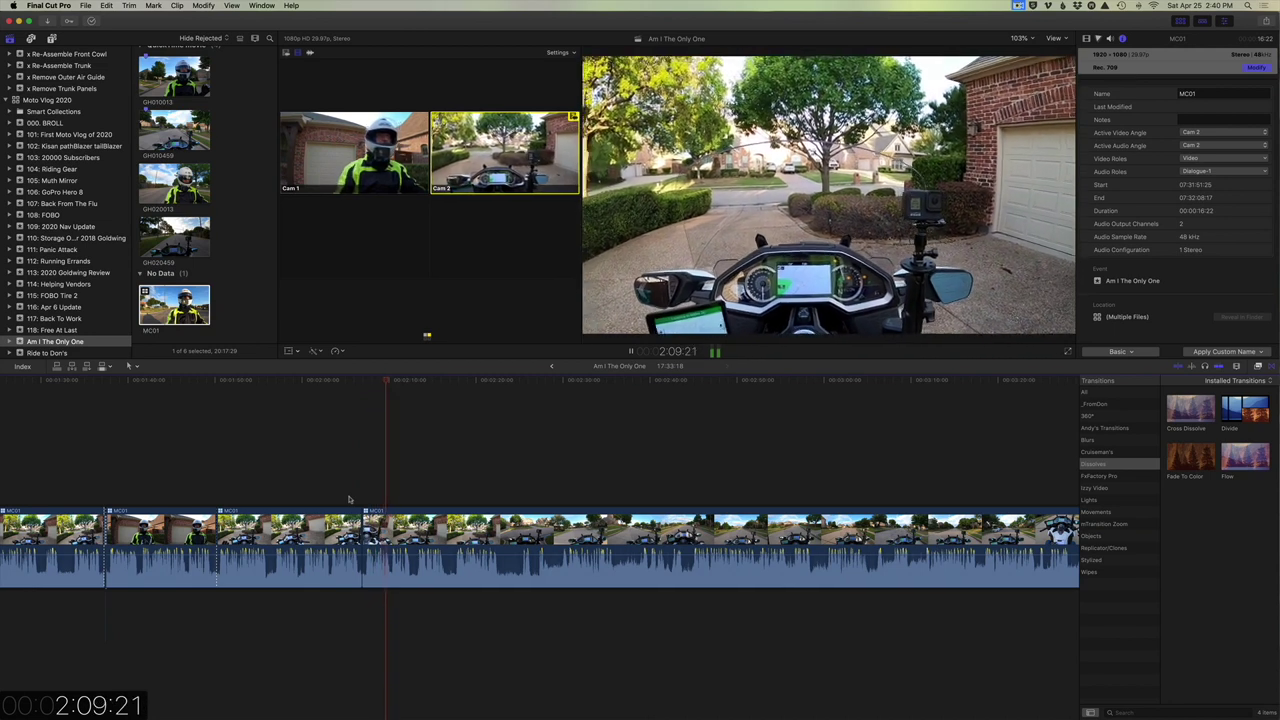
key("space")
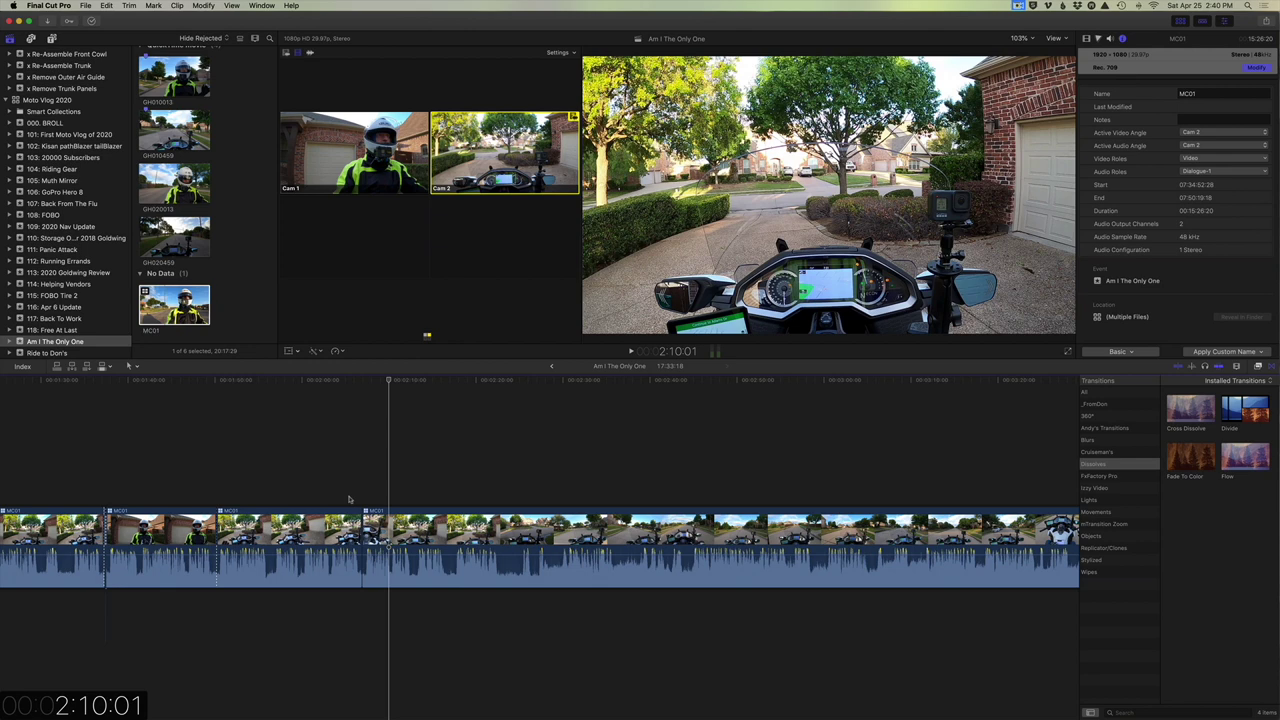
left_click(349, 499)
key("l")
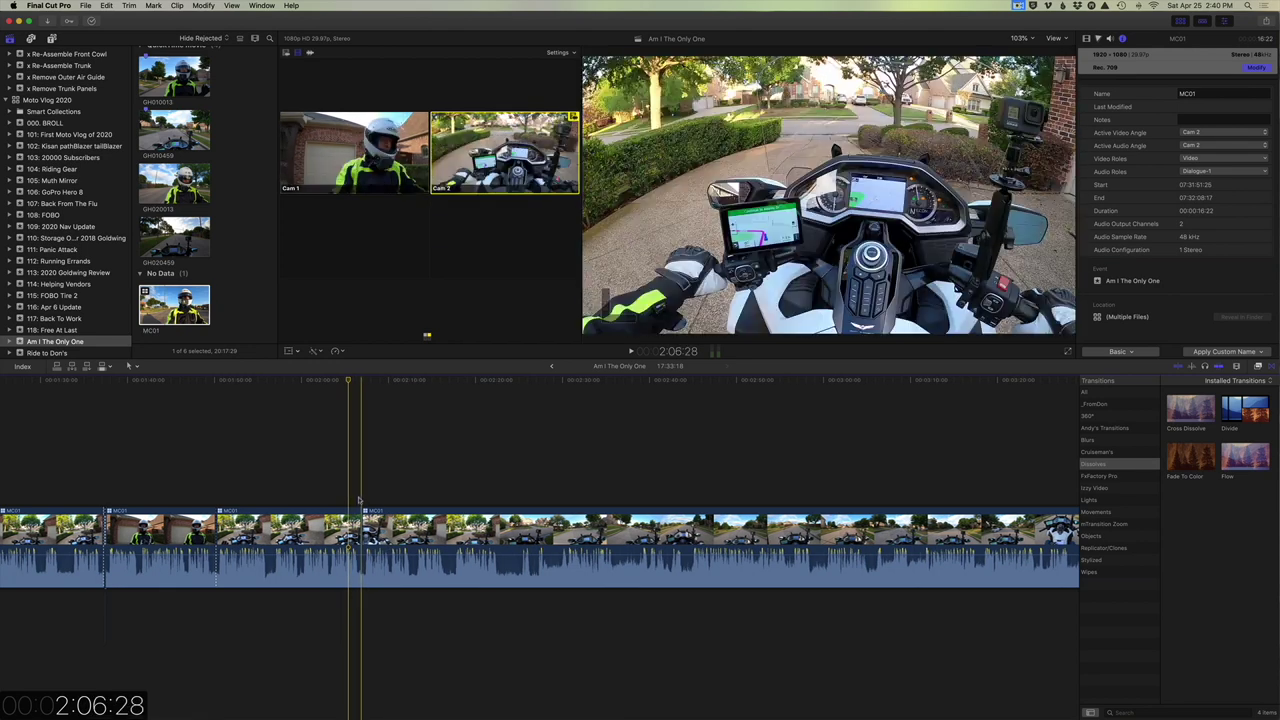
key("j")
key("k")
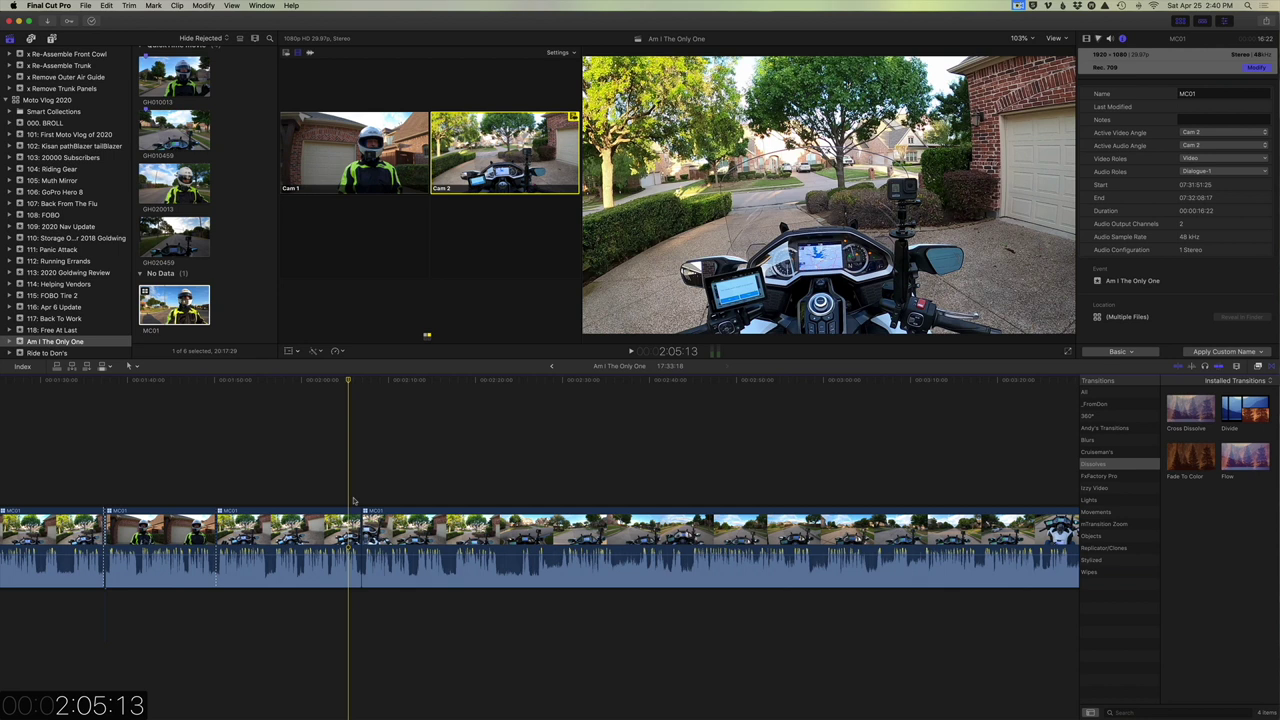
key("space")
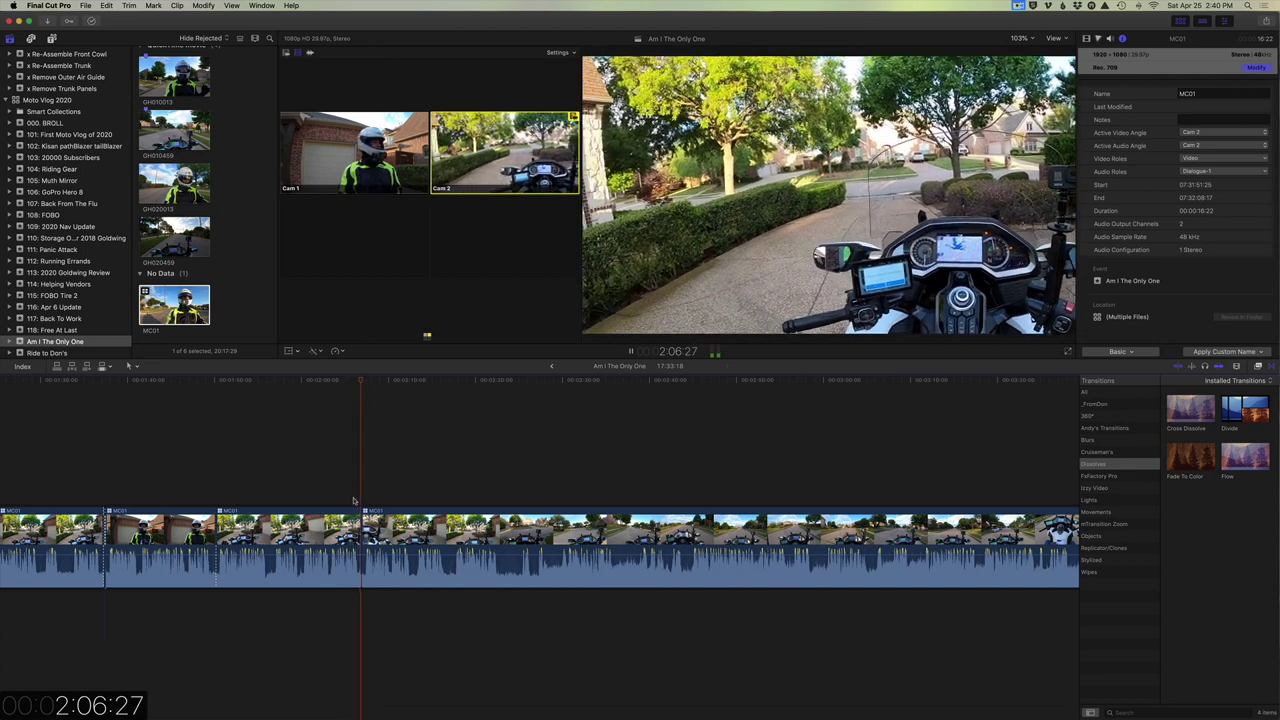
key("space")
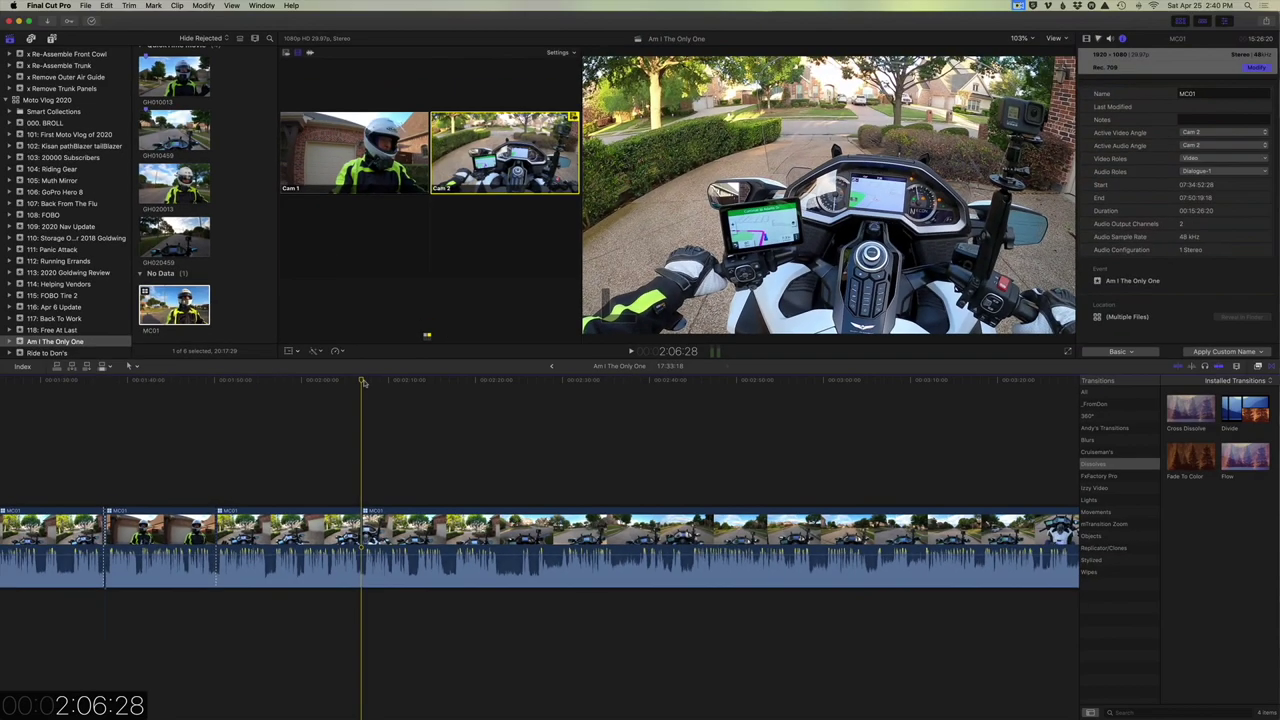
- Switch the section after the 2:06:28 edit to Cam 1 and play through the edit to check it
left_click(373, 140)
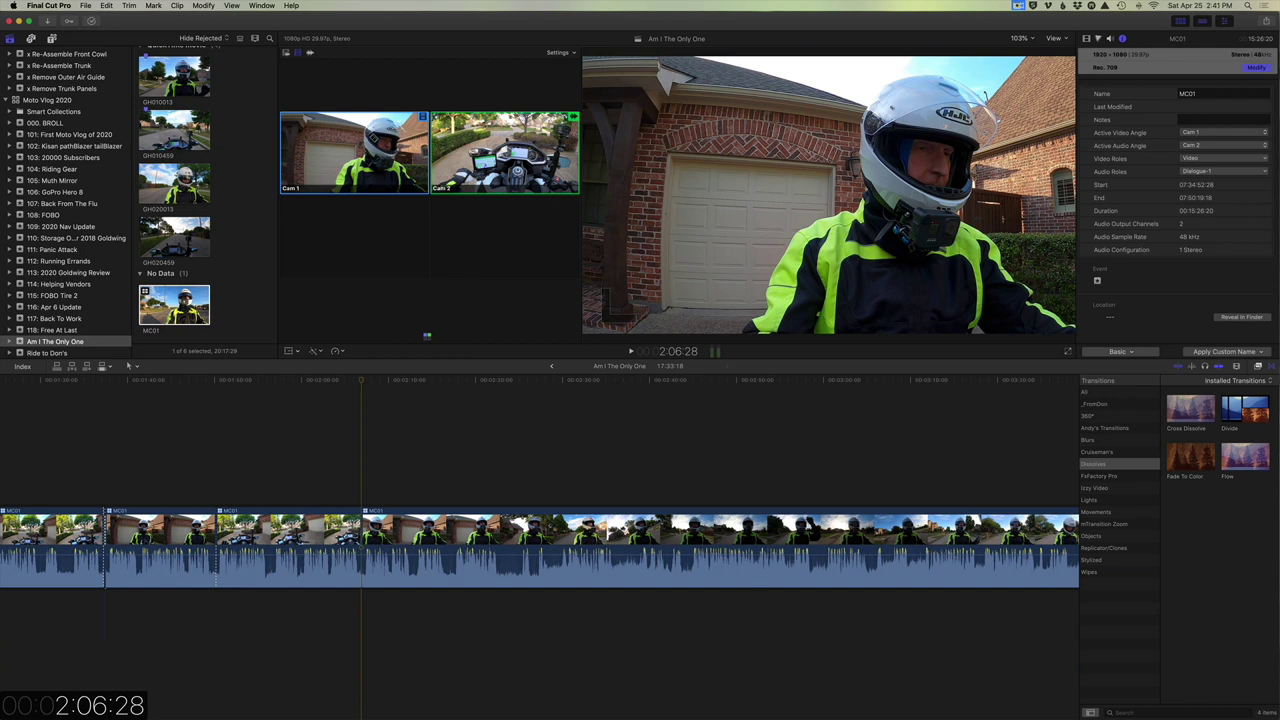
left_click(347, 380)
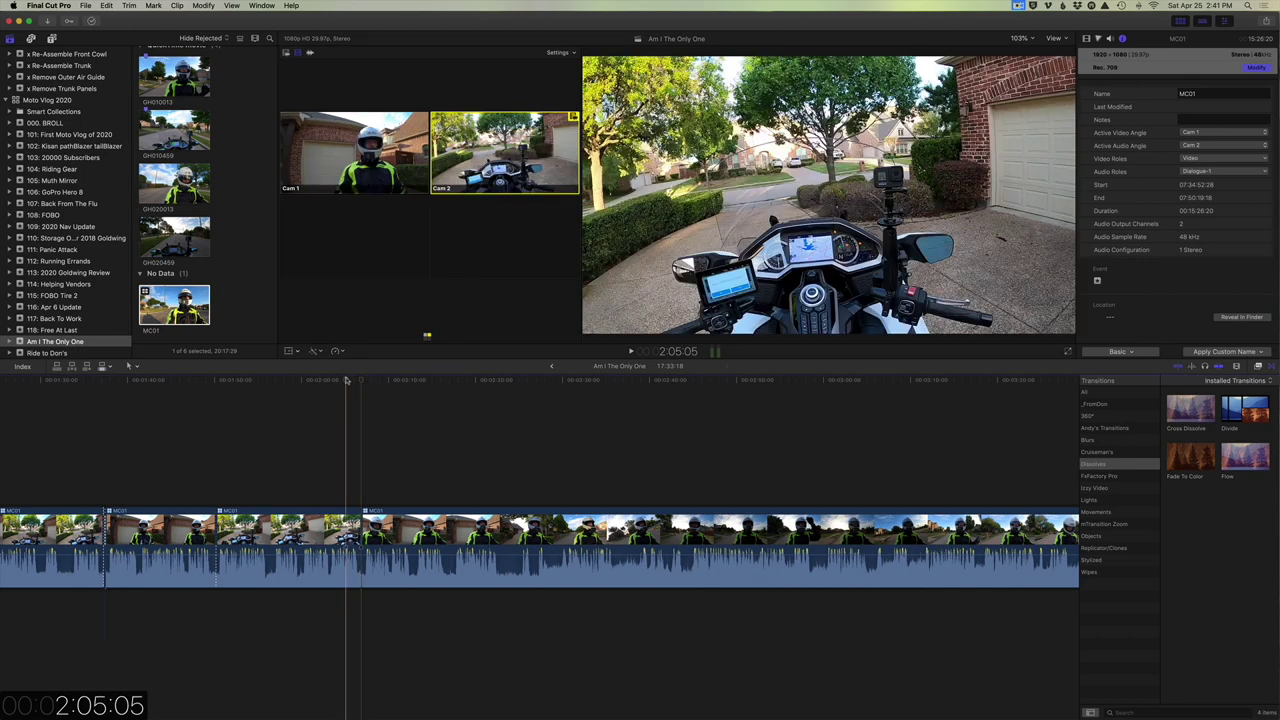
key("space")
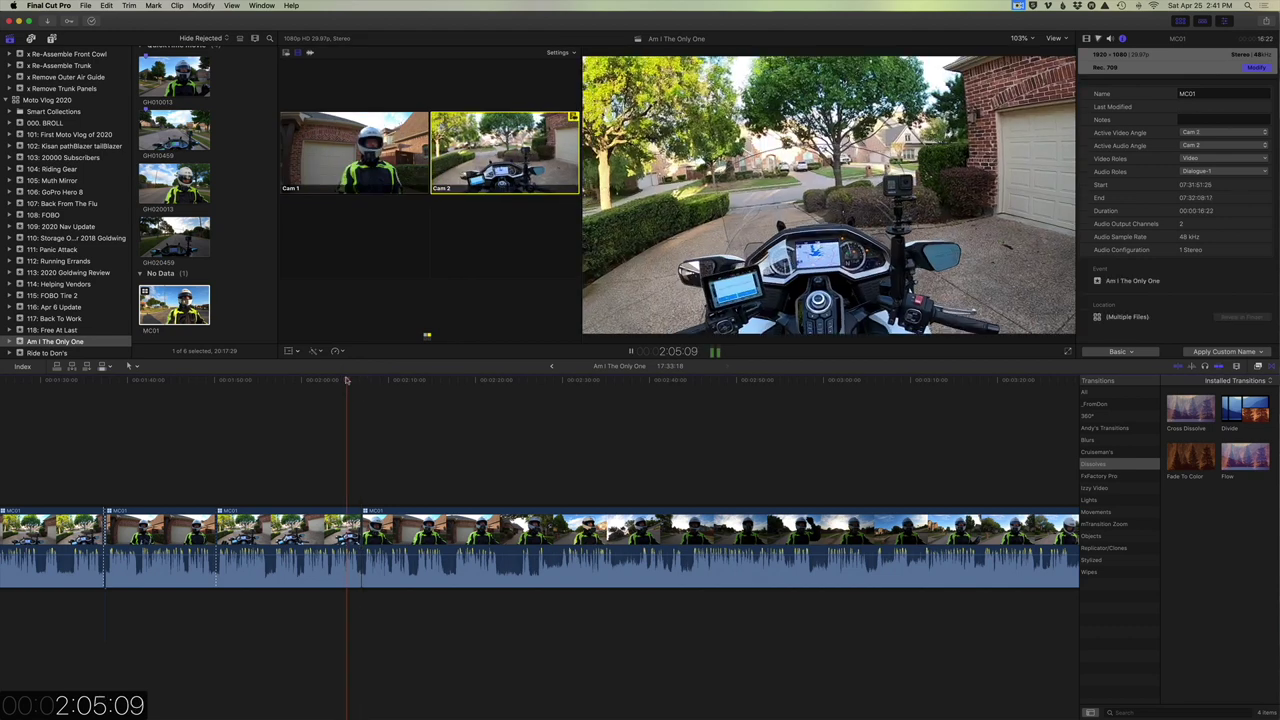
key("1")
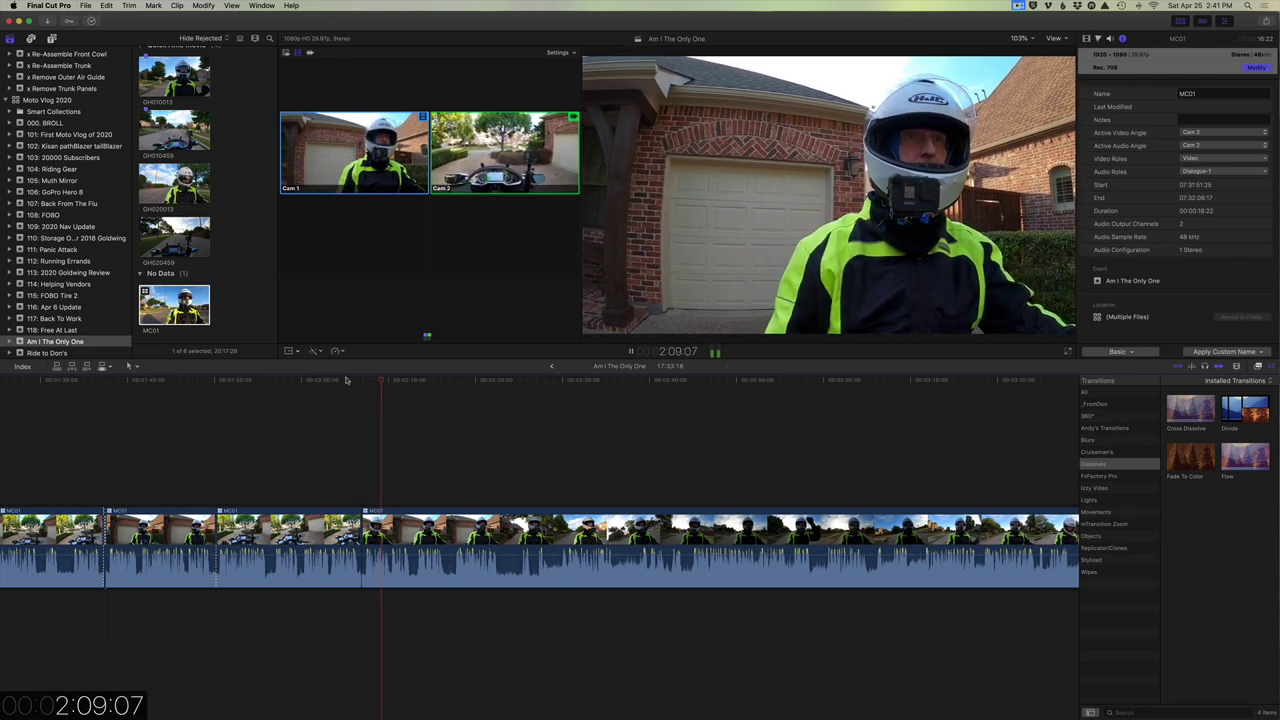
key("space")
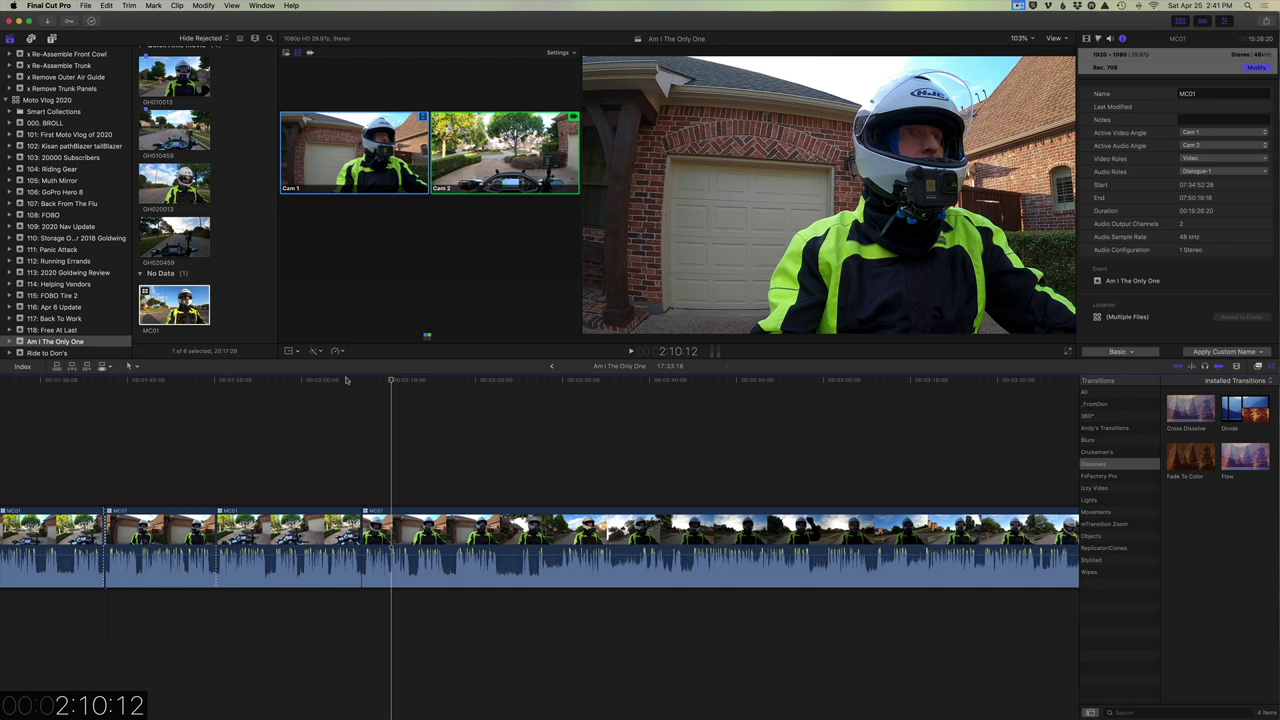
key("space")
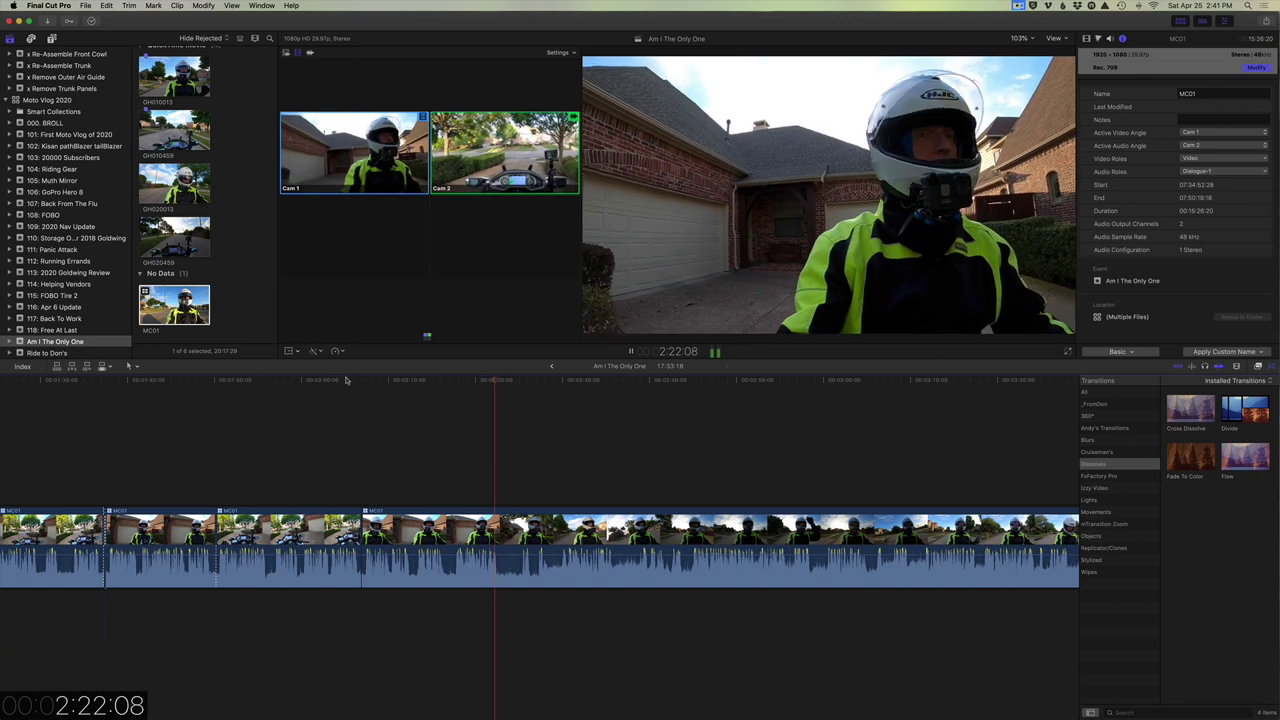
key("space")
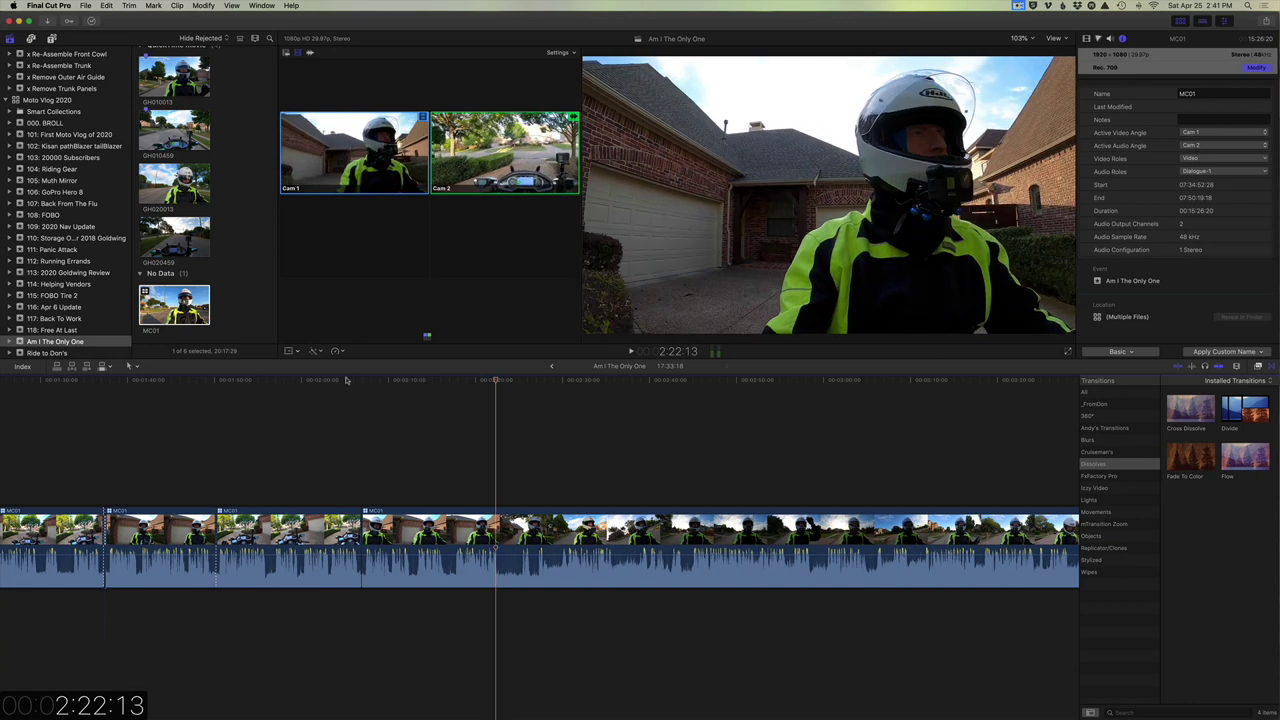
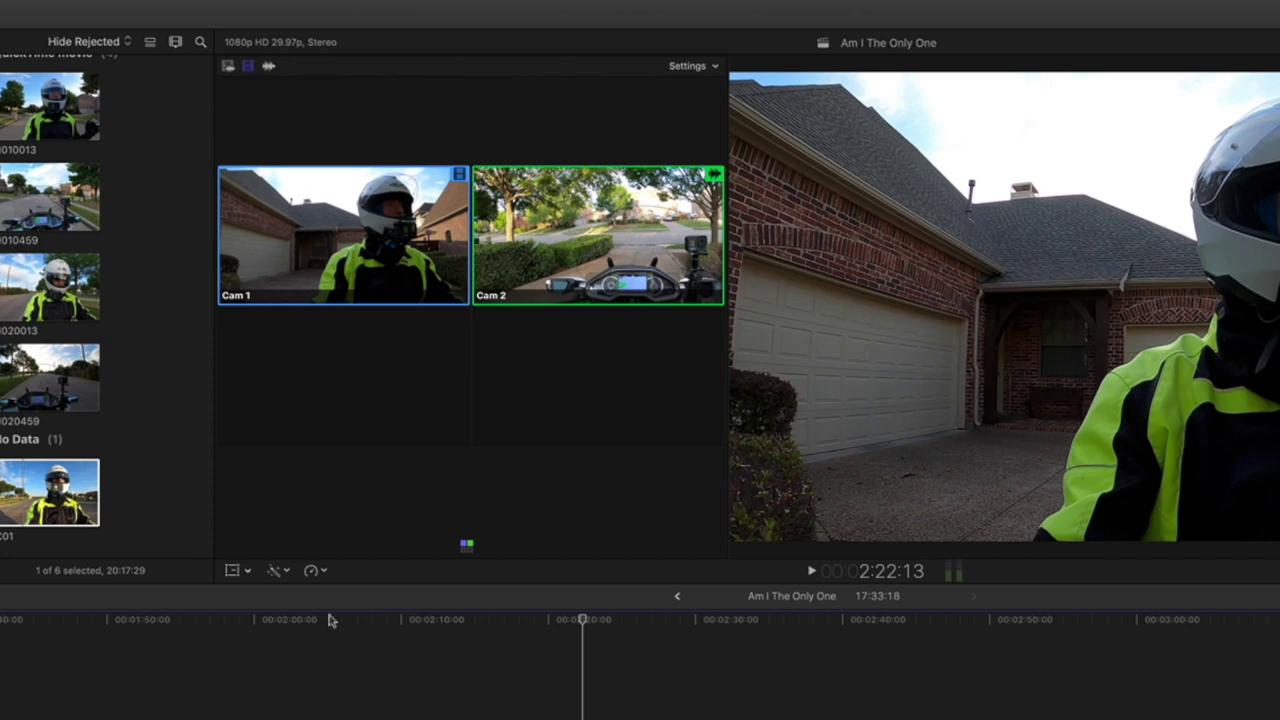
- Cut MC01 to the handlebar Cam 2 angle at 2:28:18, then play on to 2:38:23
key("space")
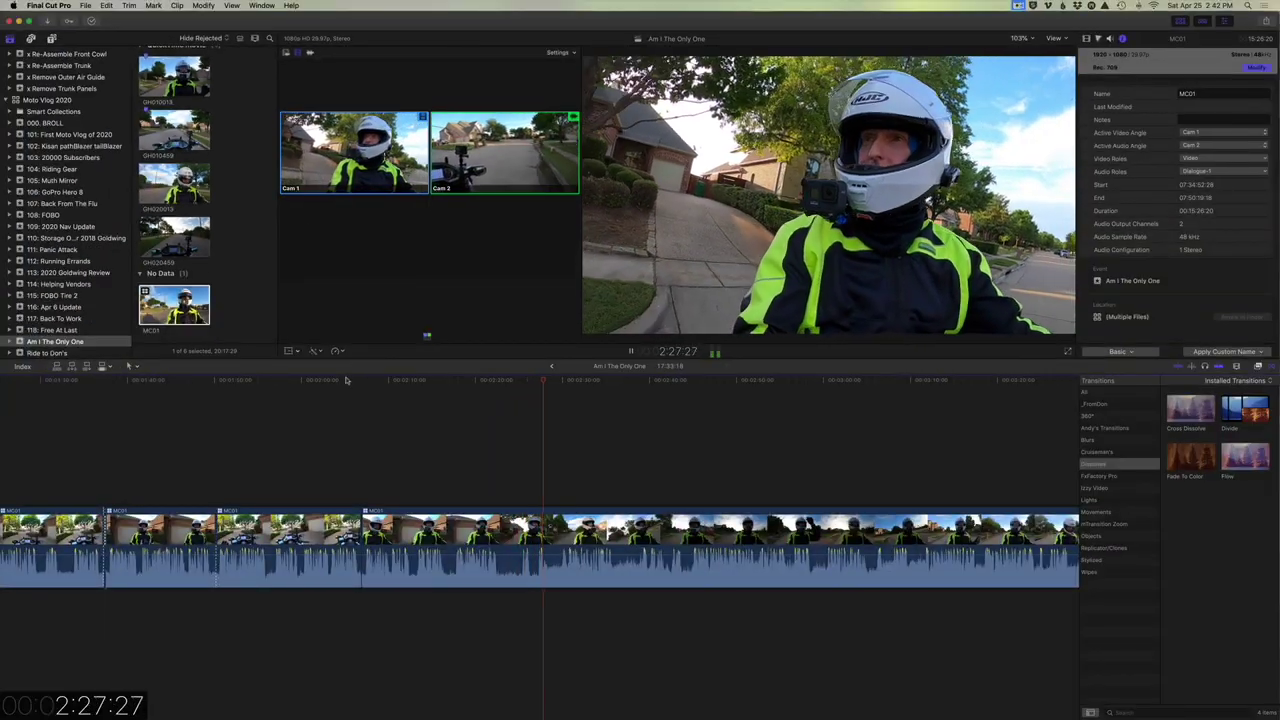
key("space")
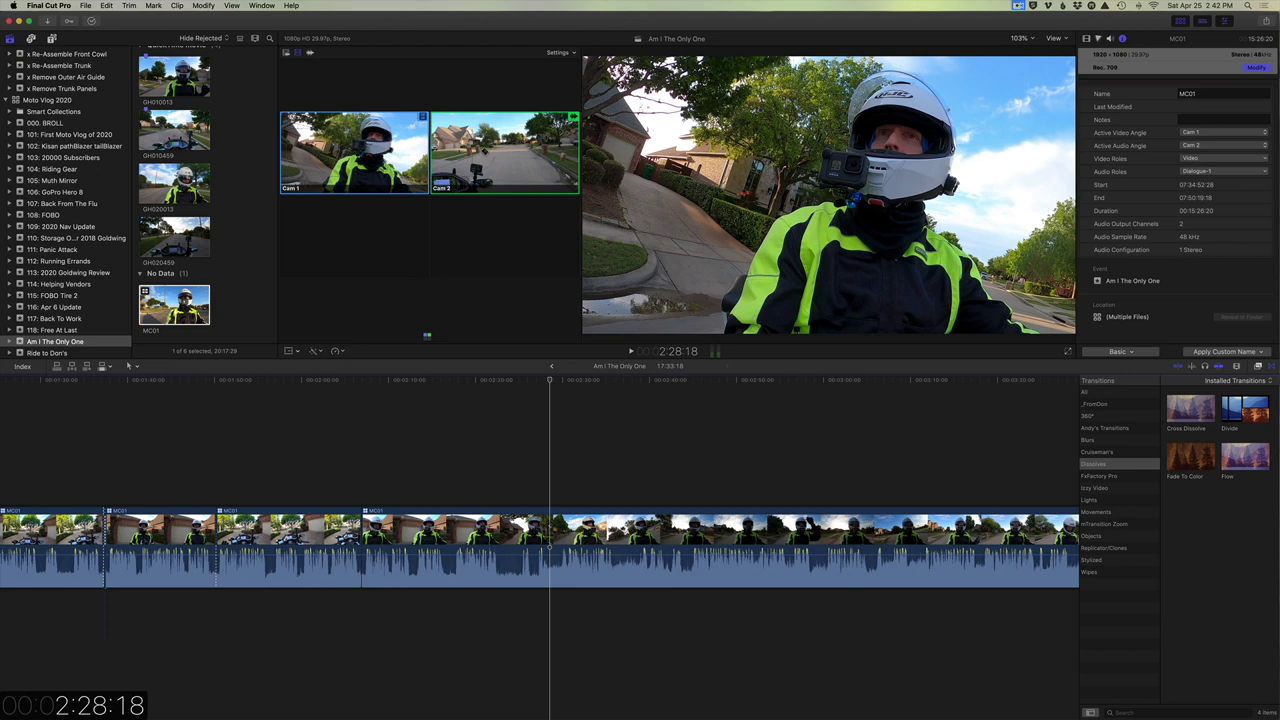
key("2")
key("space")
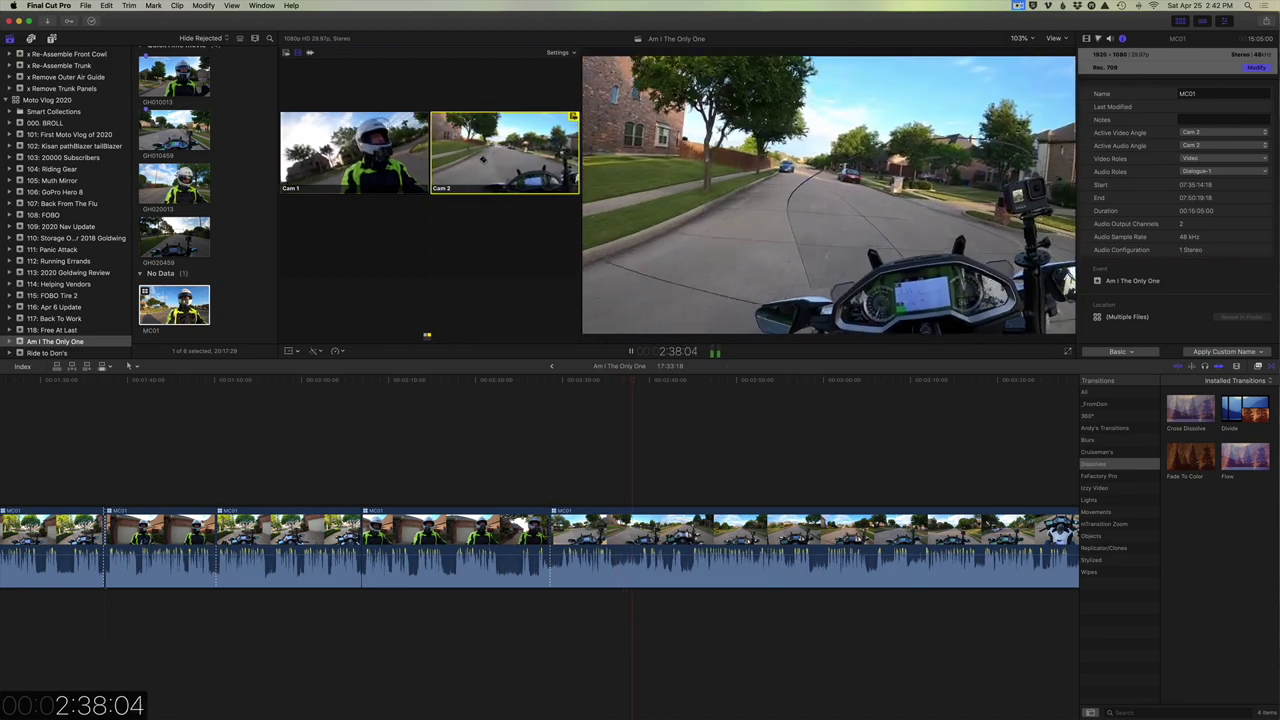
key("space")
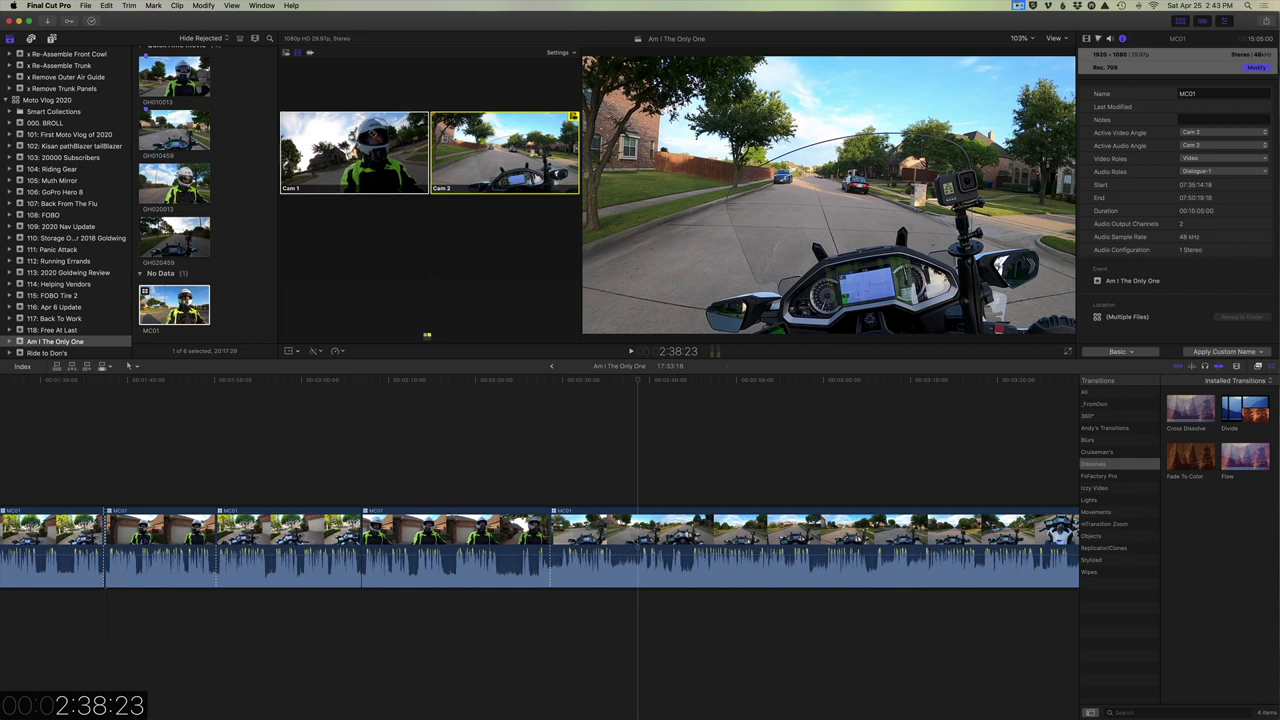
- Switch the section at 2:38:23 to Cam 1, revert it to Cam 2, and resume playback
left_click(373, 133)
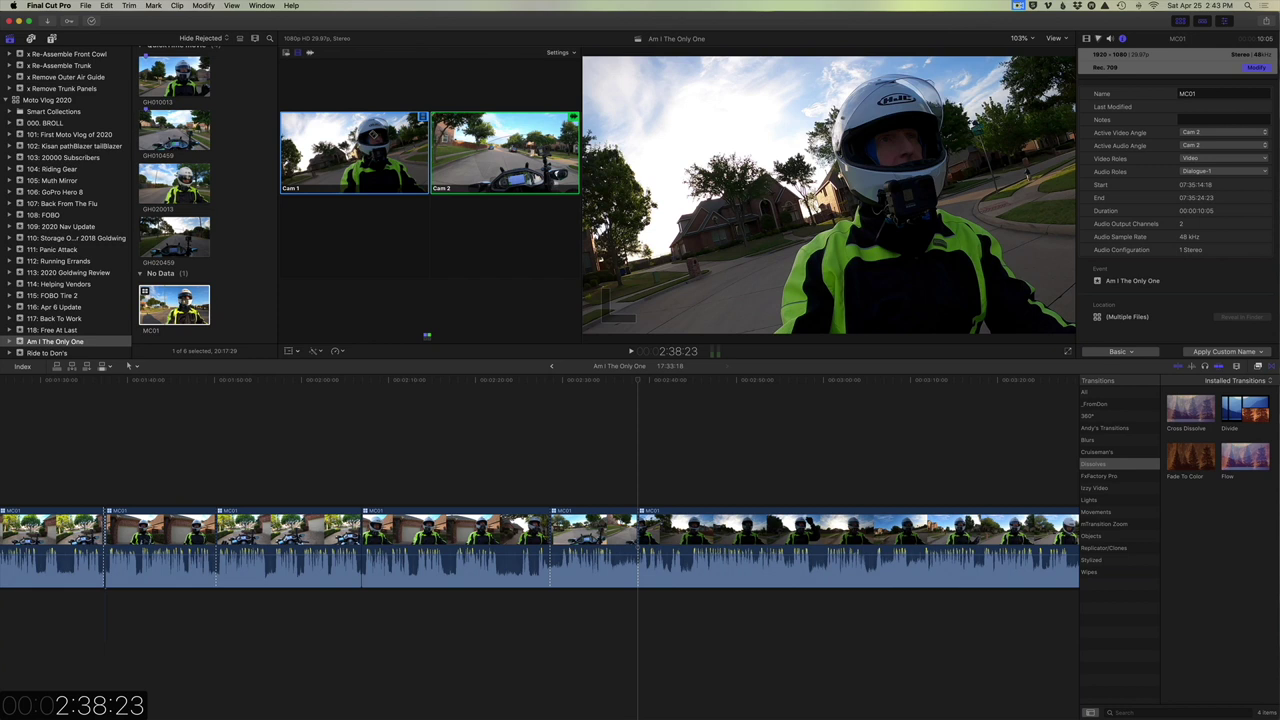
key("alt+2")
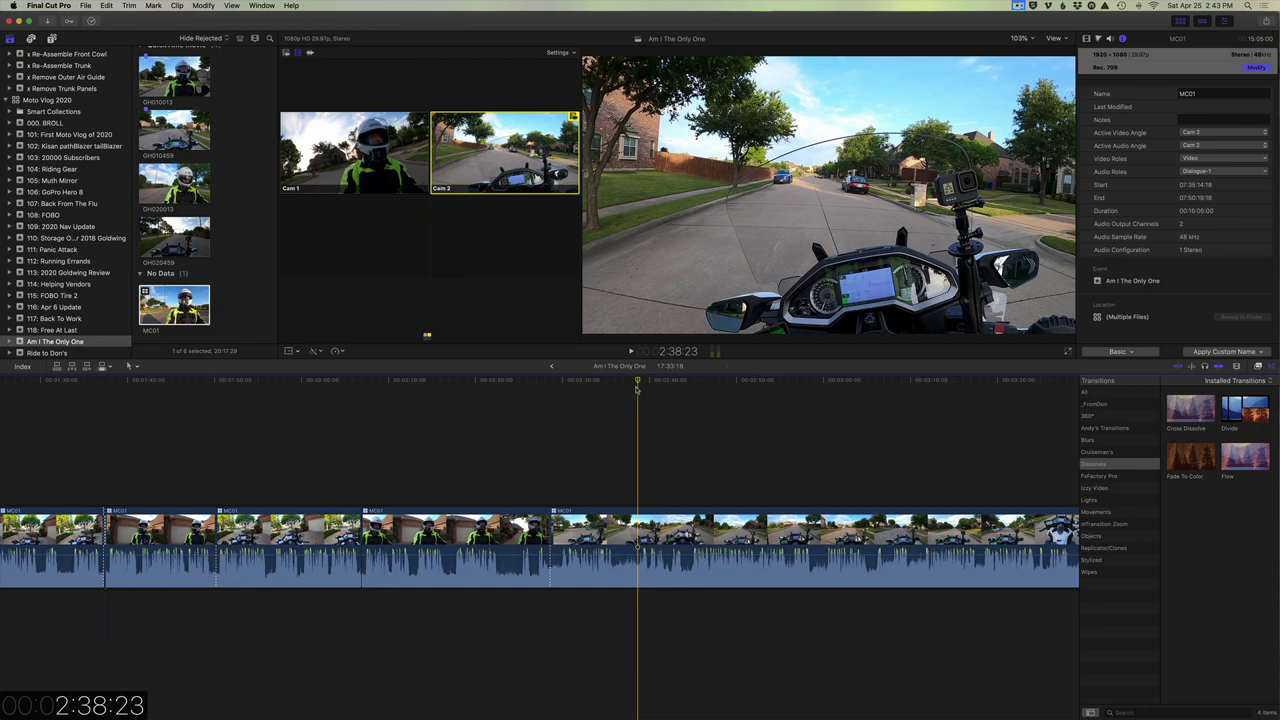
key("space")
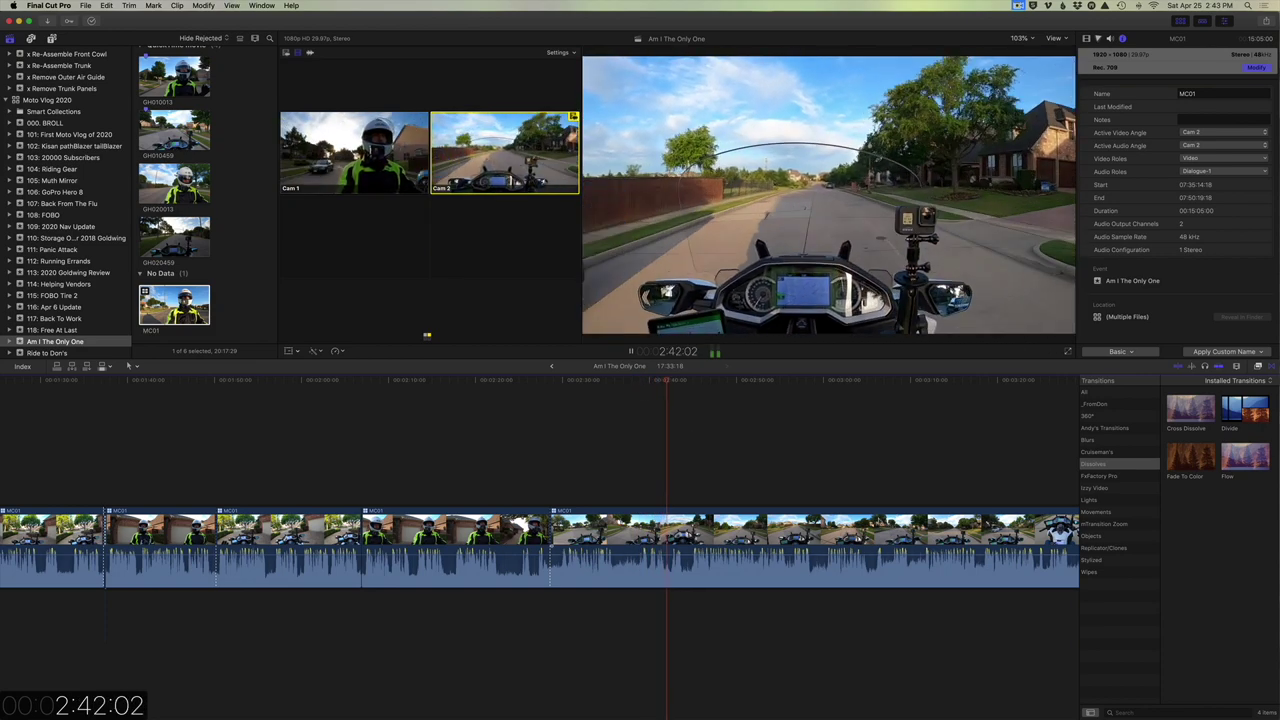
- Zoom out the timeline, stop near 2:56 and step back frame by frame toward 2:55:23
key("super+minus")
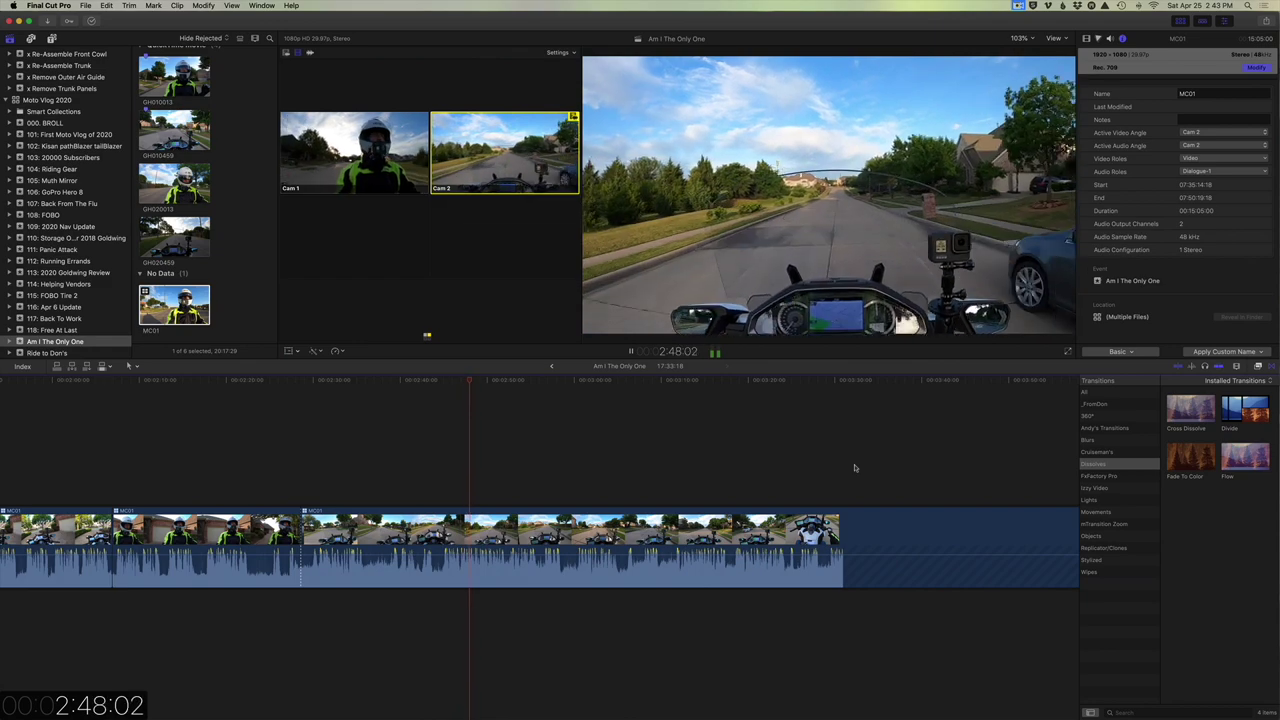
key("XF86AudioRaiseVolume")
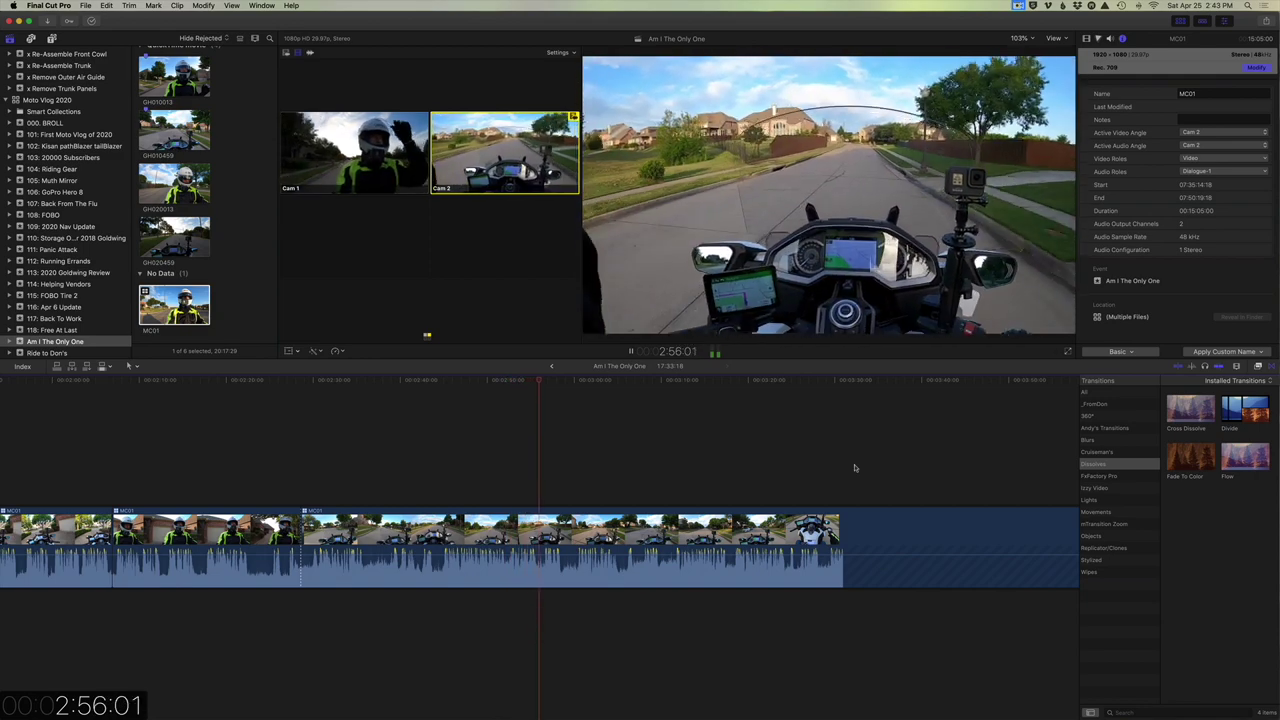
key("space")
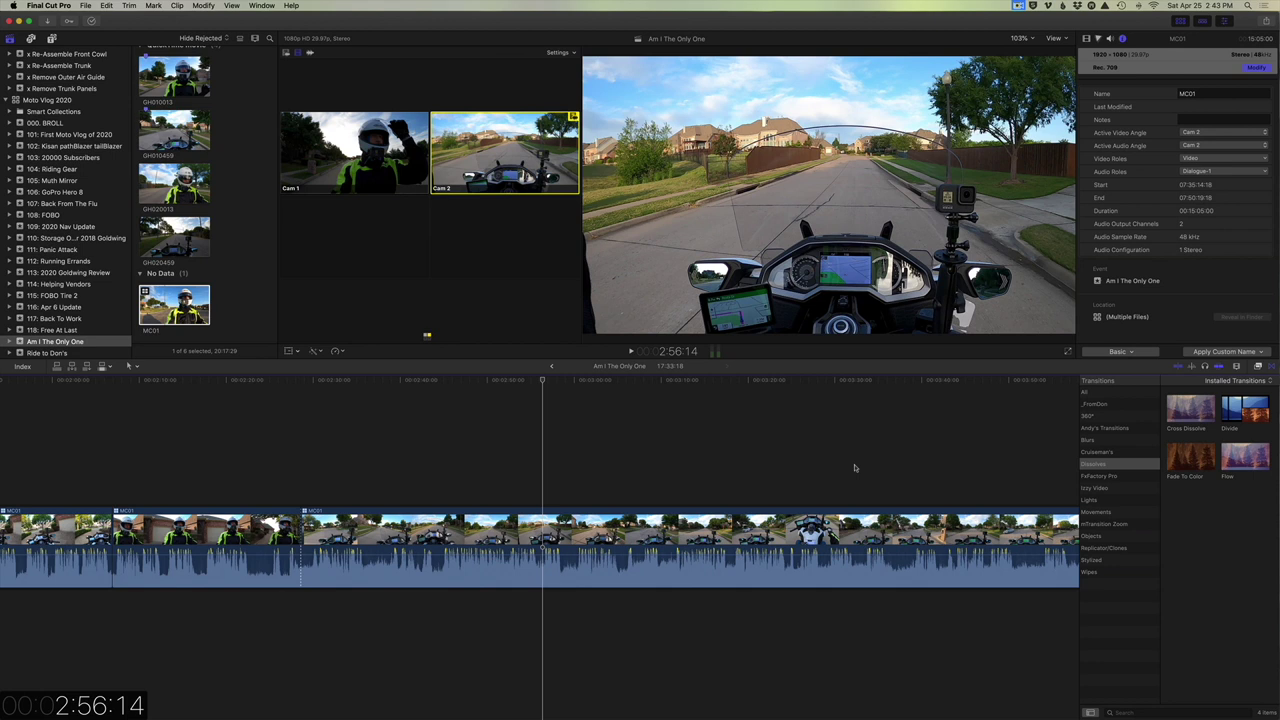
key("Left")
key("Left")
key("Left")
key("Left")
key("Left")
key("Left")
key("Left")
key("Left")
key("Left")
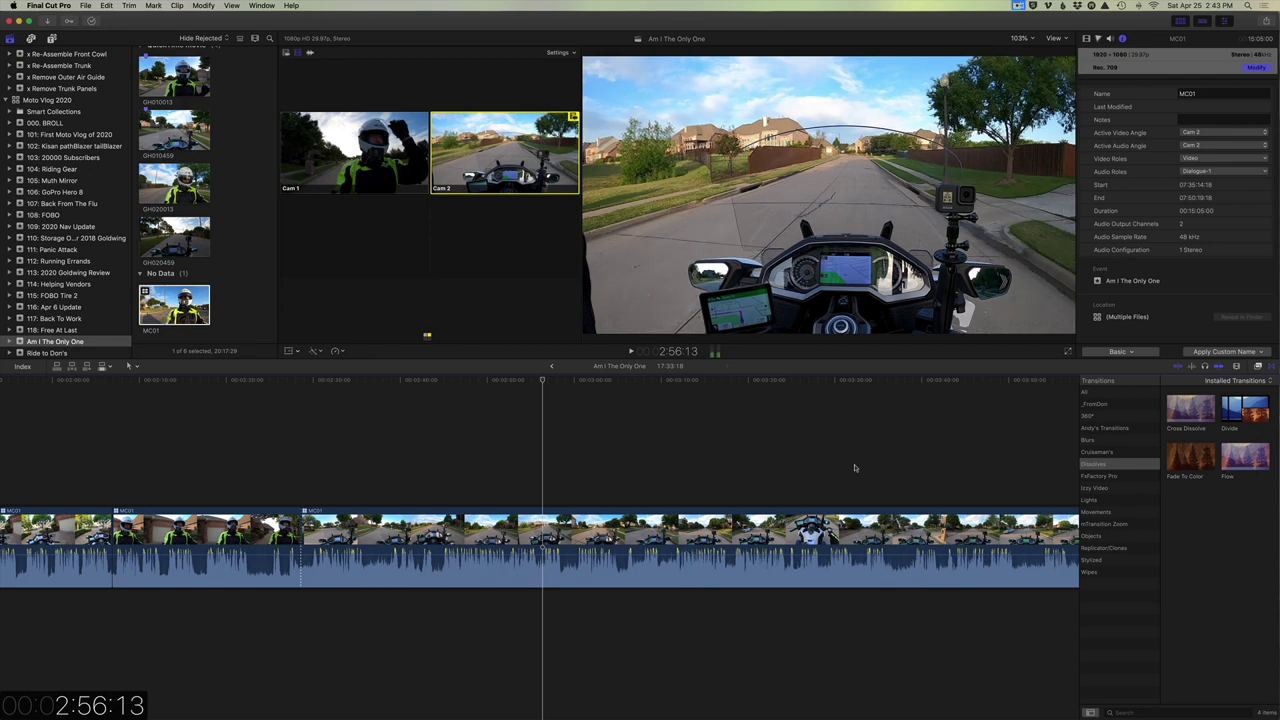
key("Left")
key("Left")
key("Left")
key("Left")
key("Left")
key("Left")
key("Left")
key("Left")
key("Left")
key("Left")
key("Left")
key("Left")
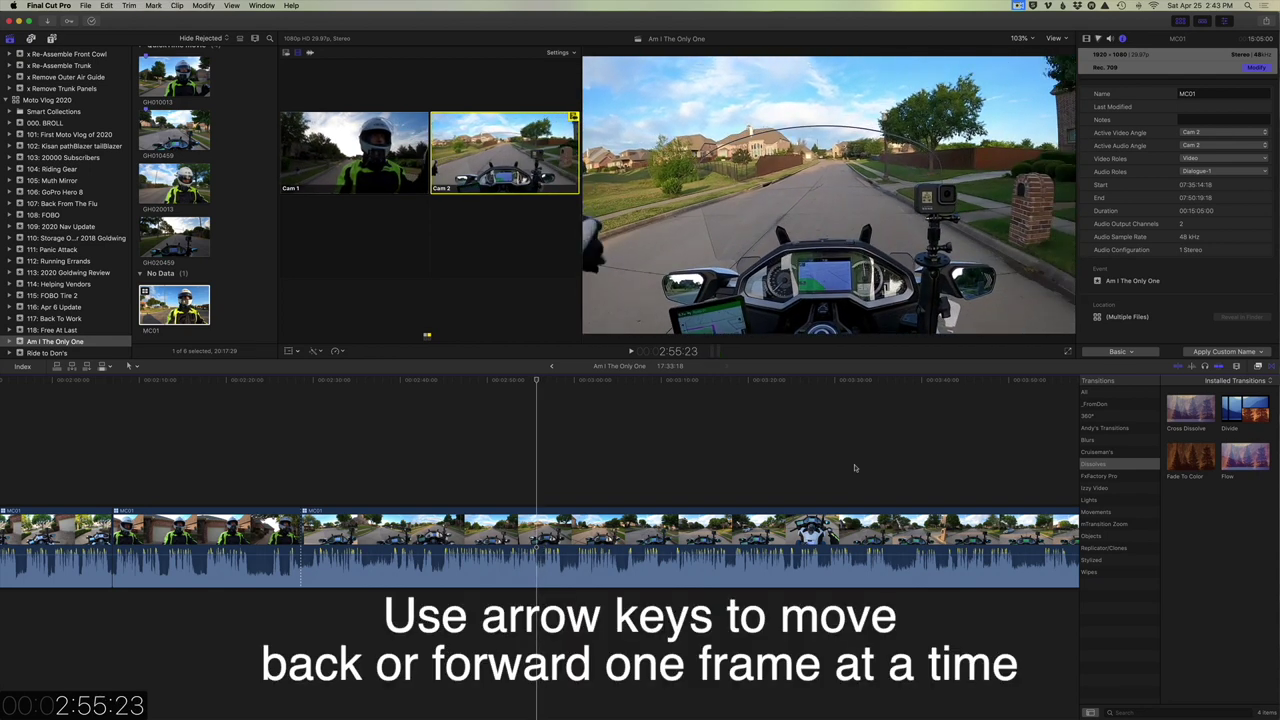
- Cut the video to Cam 1 at 2:55:24, then to handlebar Cam 2 at 3:05:08
key("Right")
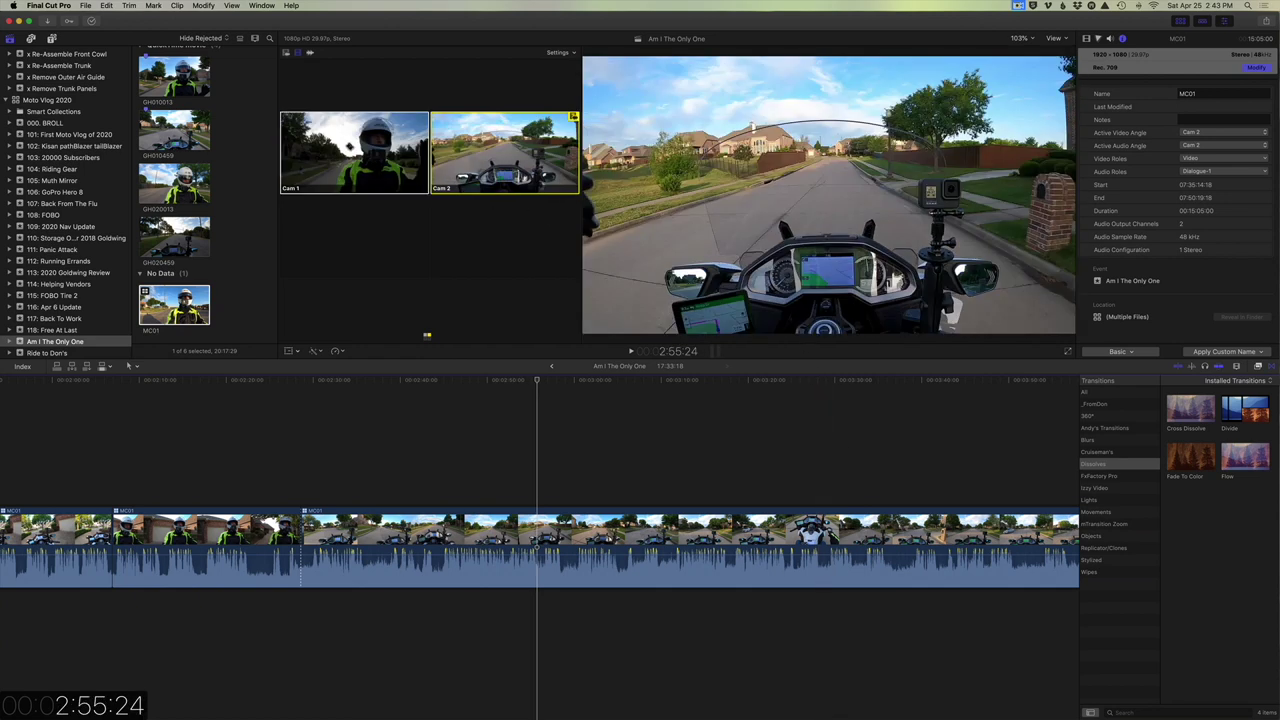
key("alt+1")
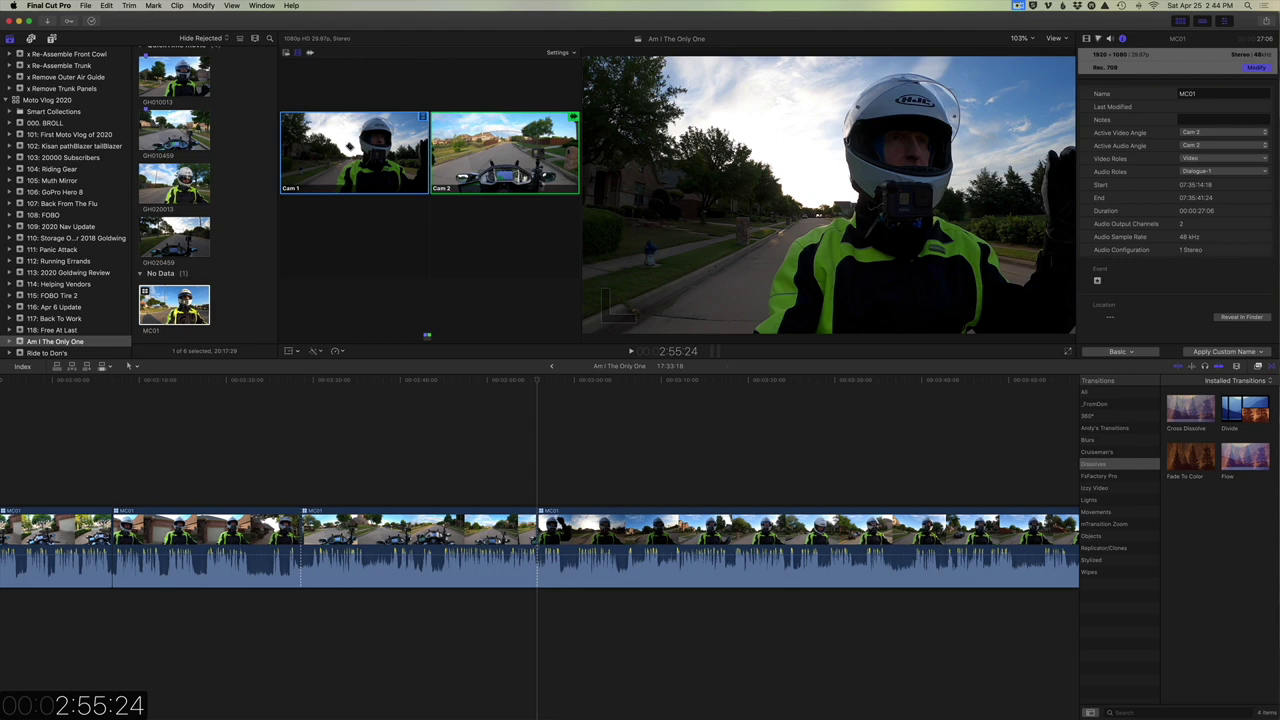
key("space")
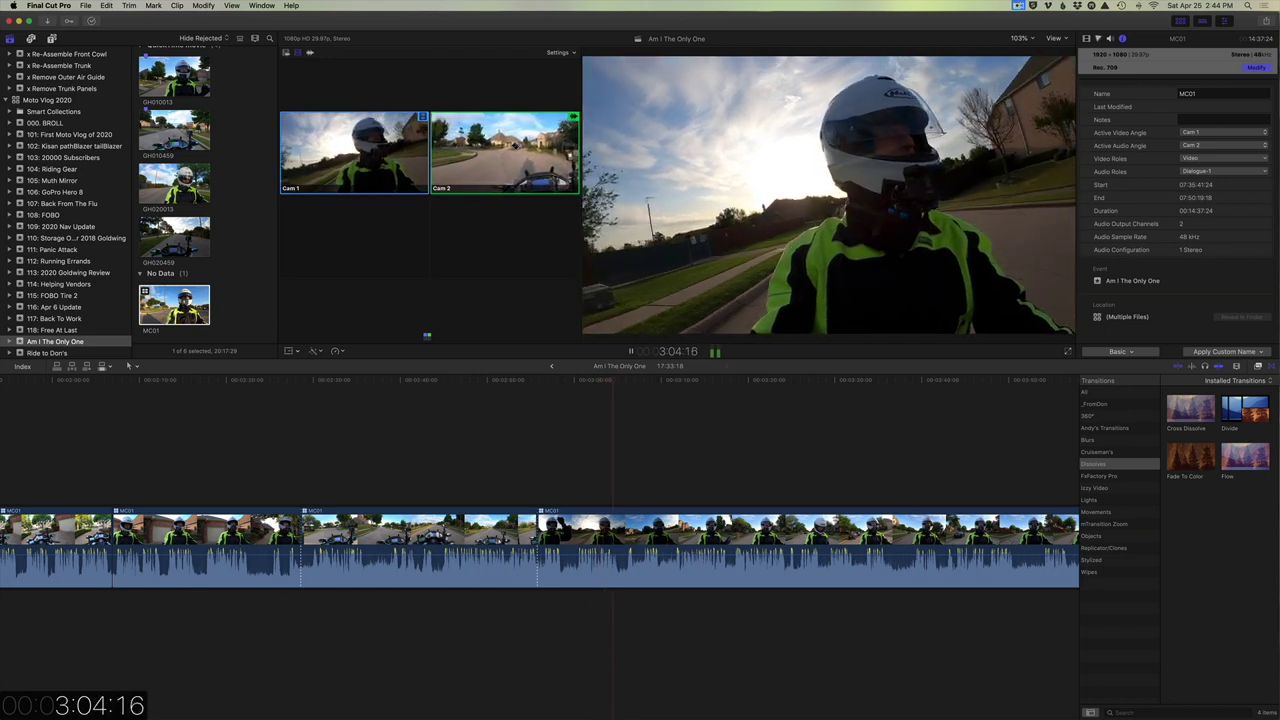
key("space")
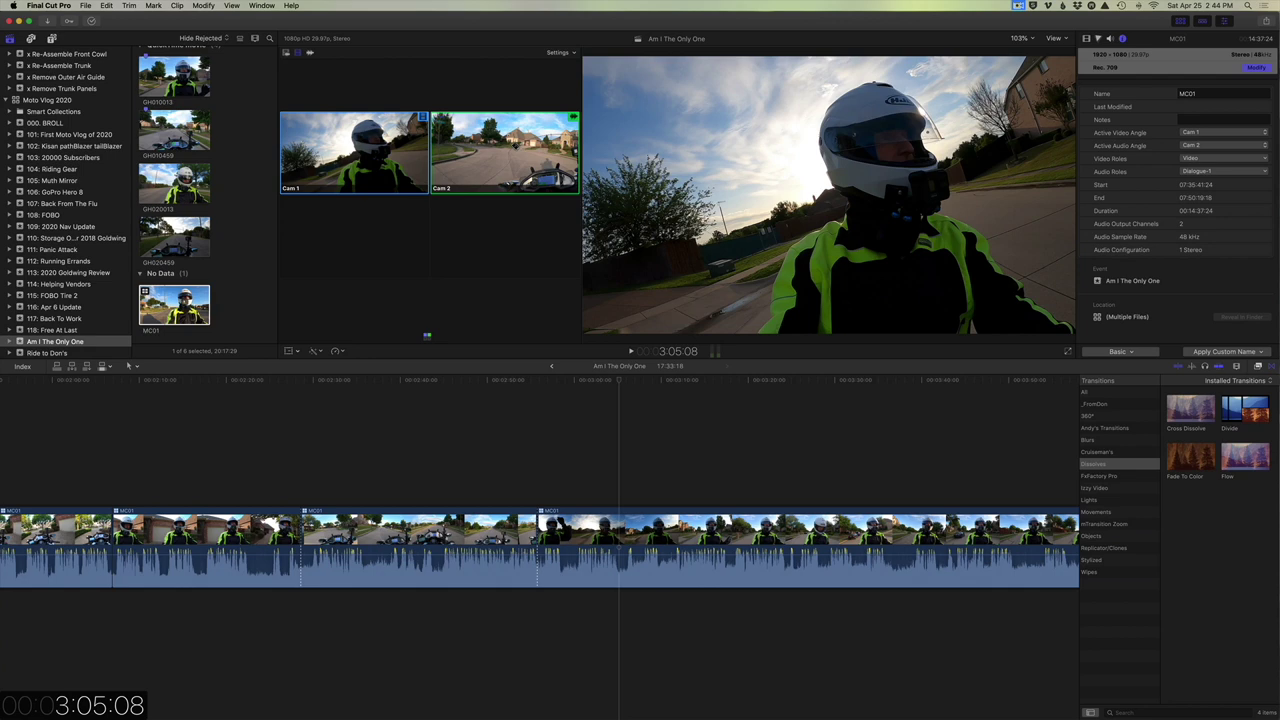
left_click(513, 145)
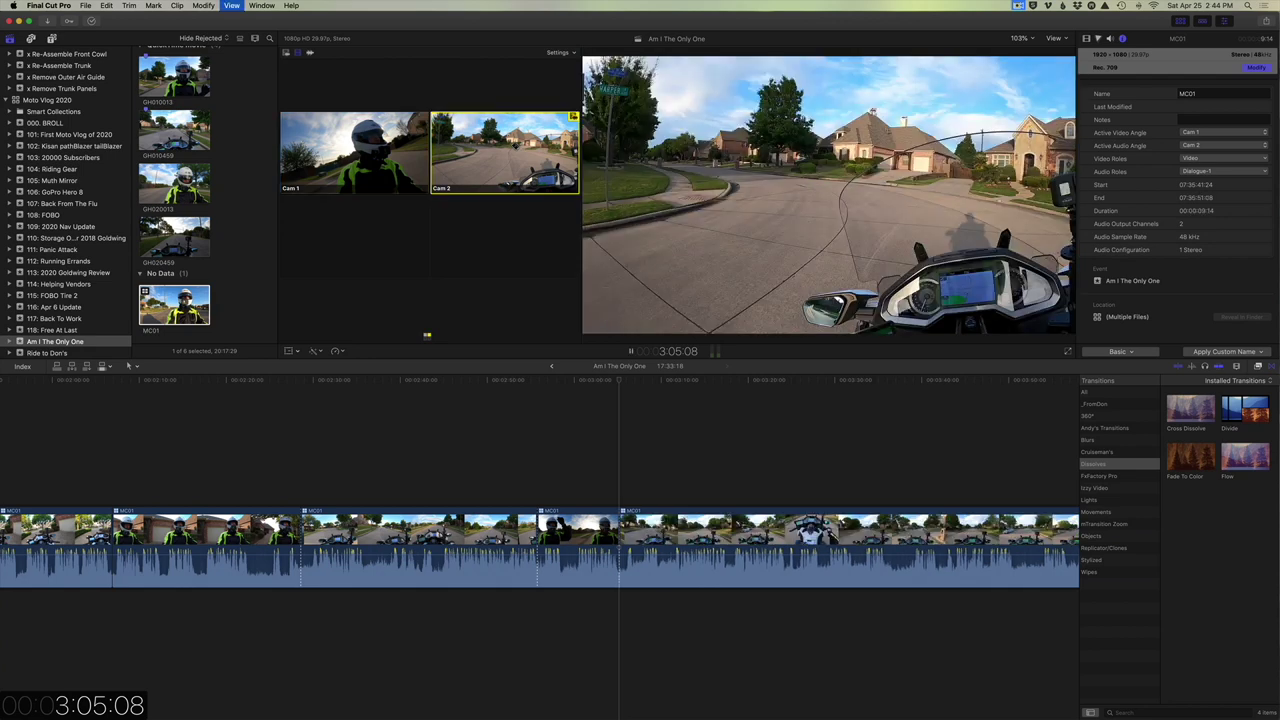
key("space")
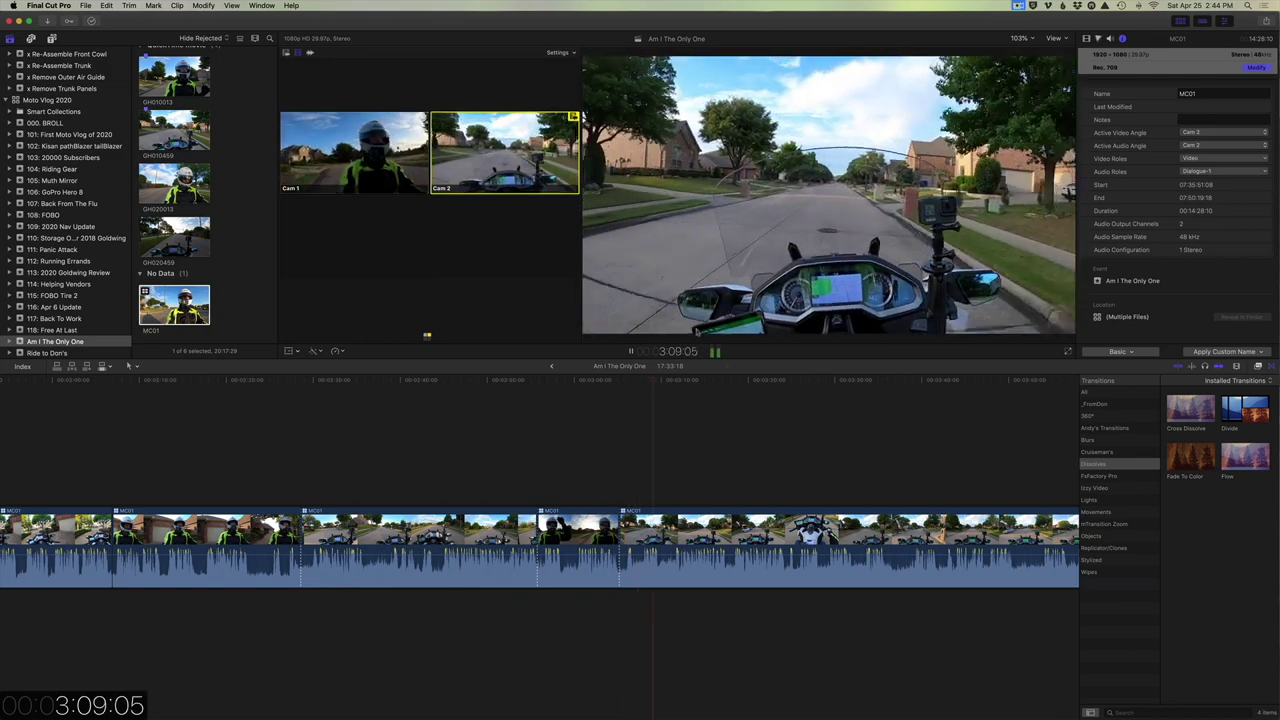
- Cut the video to the rider-facing Cam 1 angle at 3:18:15
scroll(712, 490, "right", 5)
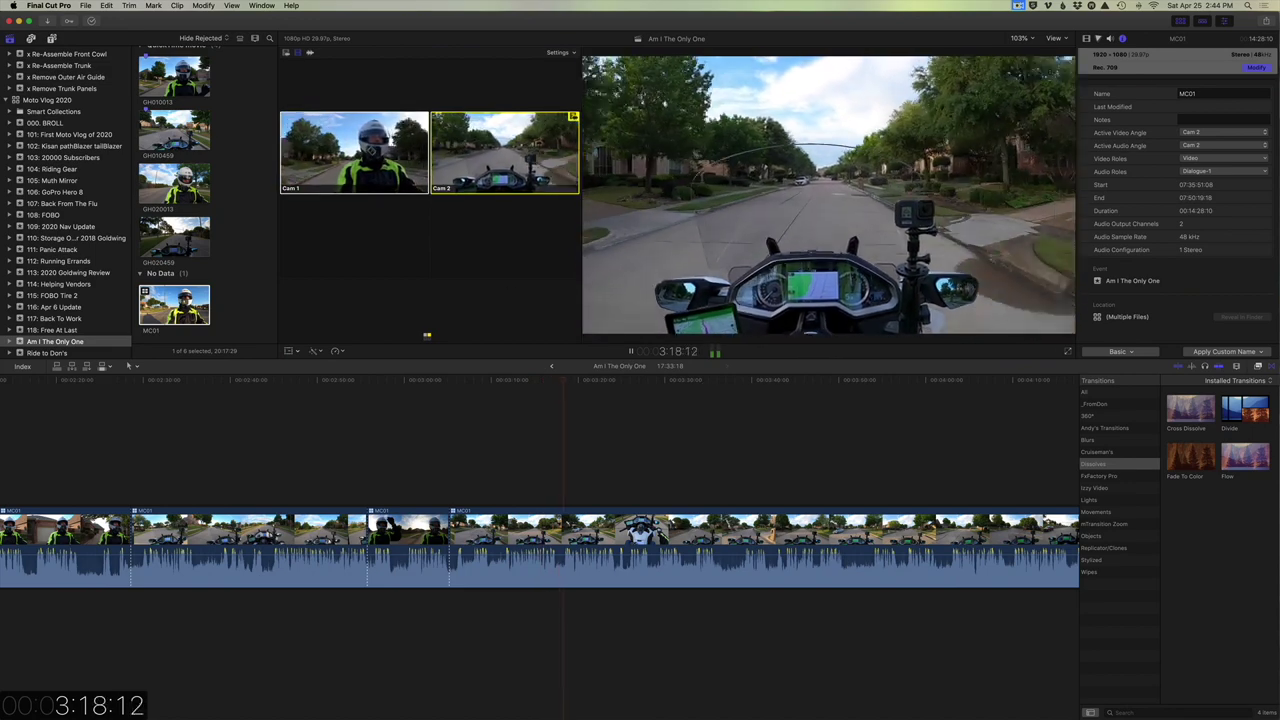
key("space")
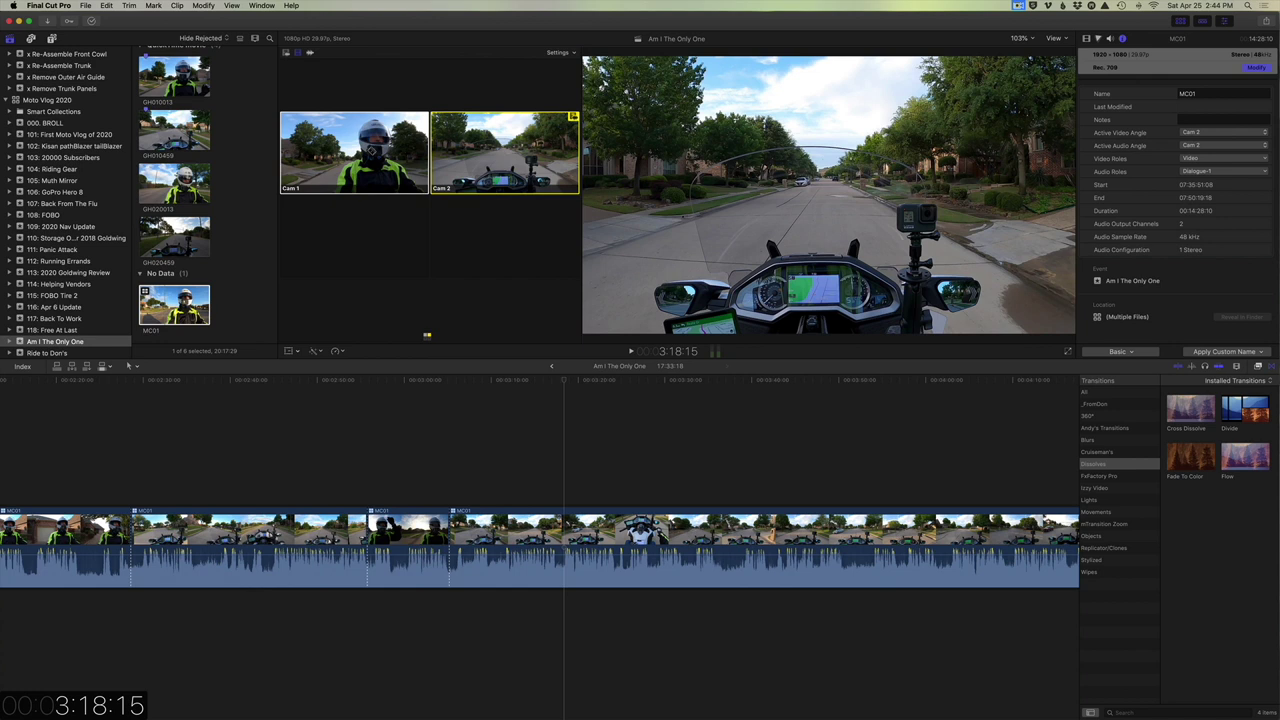
left_click(371, 149)
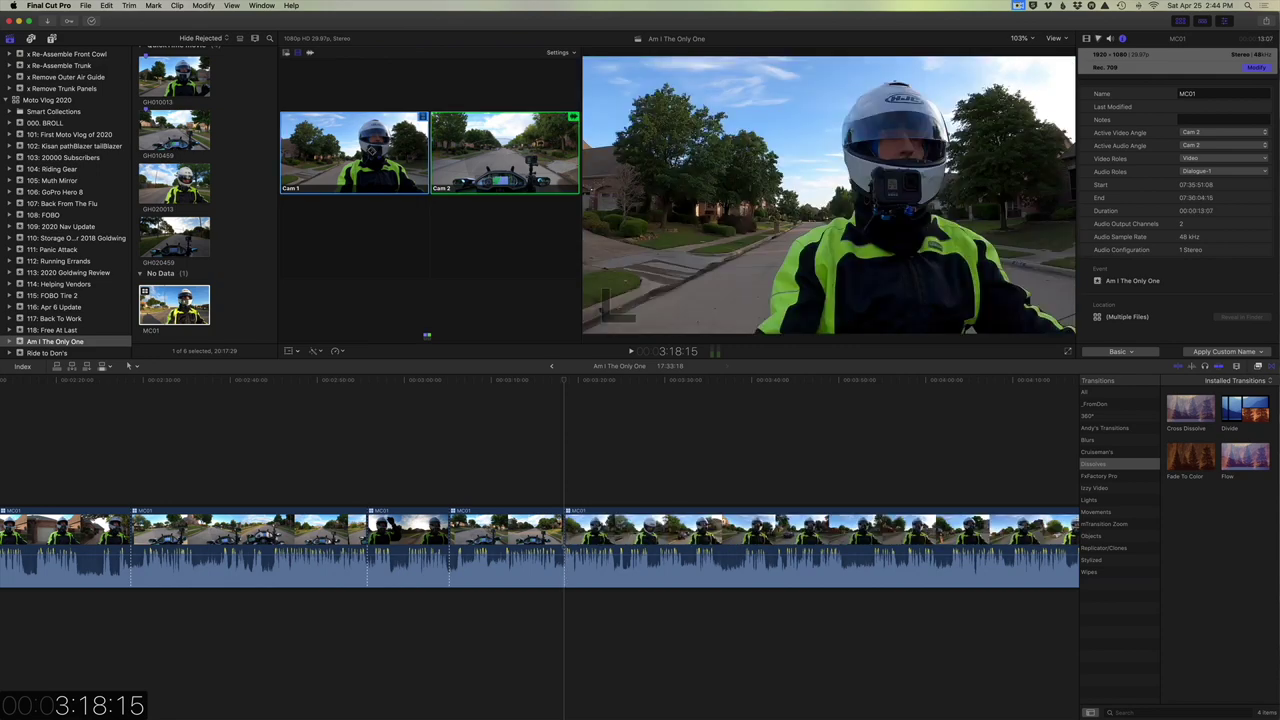
key("space")
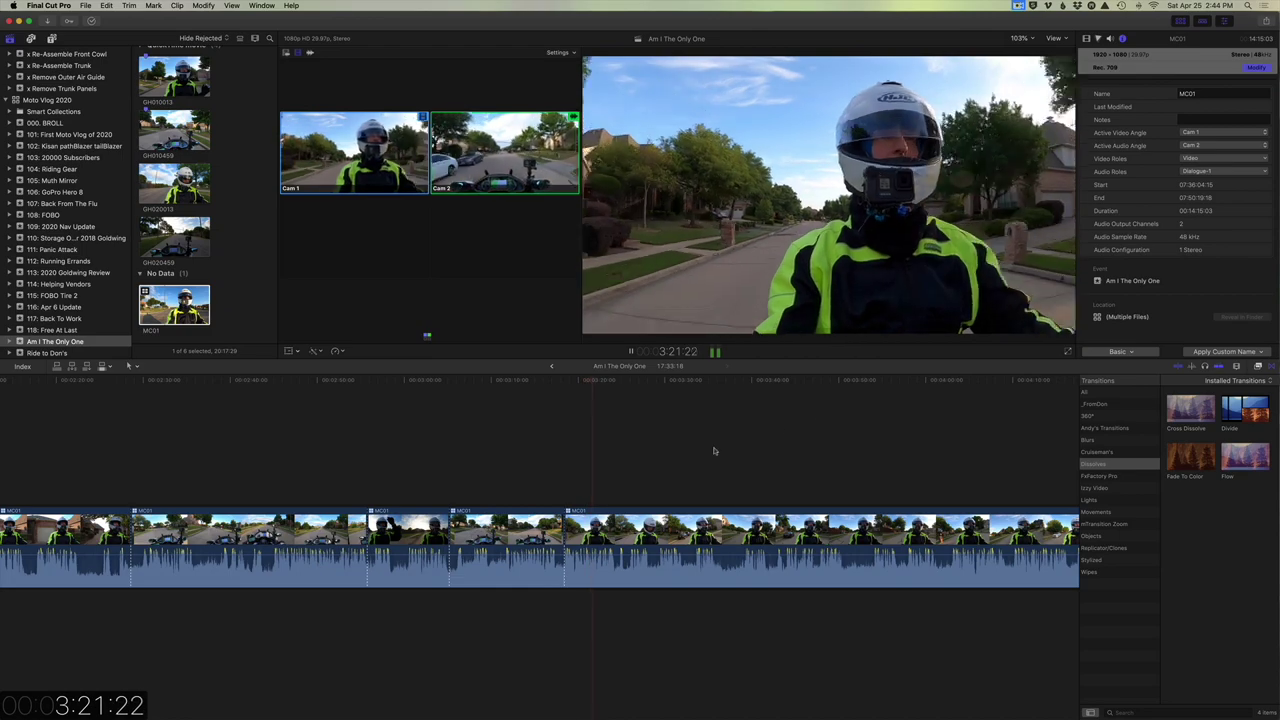
- Cut to Cam 2 around 3:26:22, then back to Cam 1 at 3:28:16
scroll(713, 451, "right", 3)
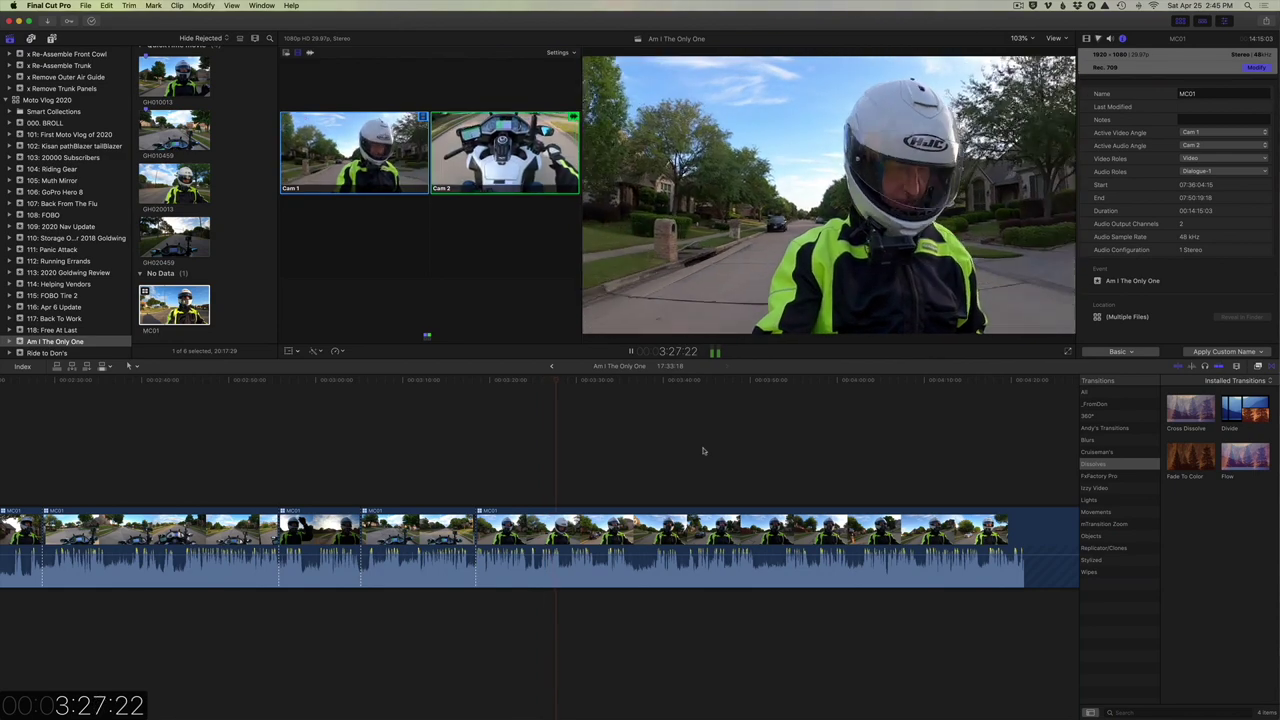
key("space")
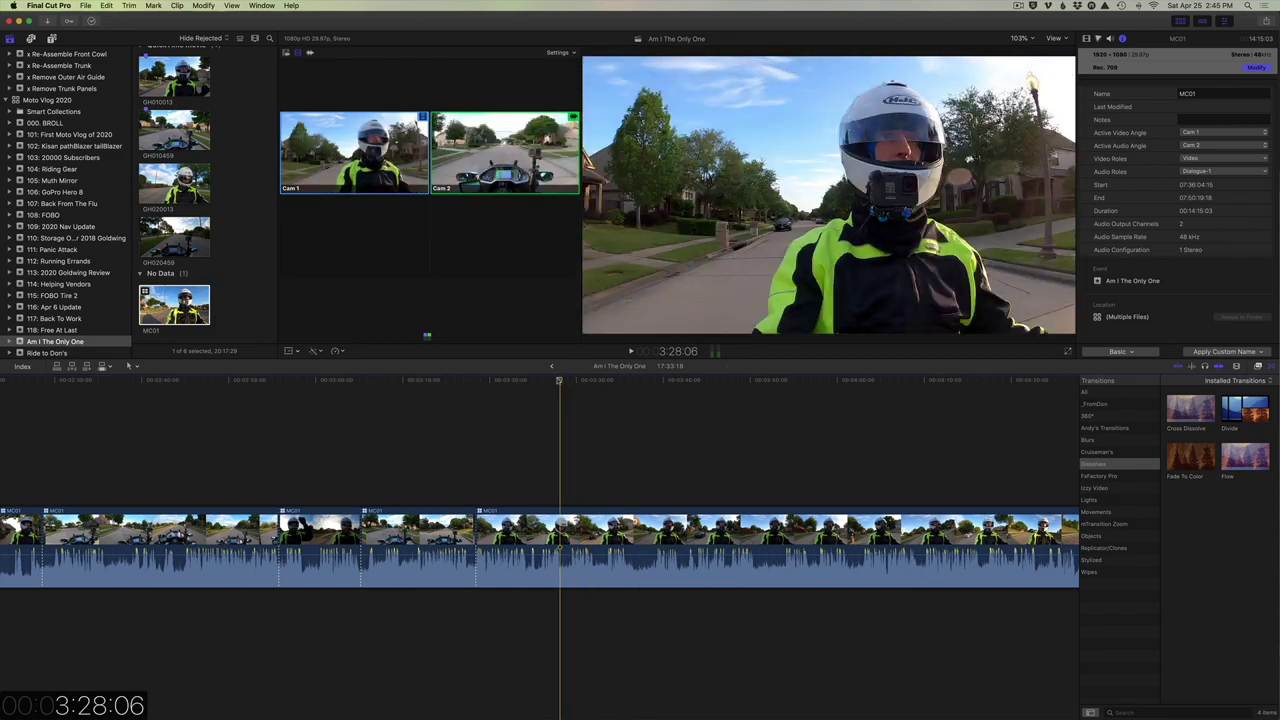
left_click_drag(560, 382, 541, 386)
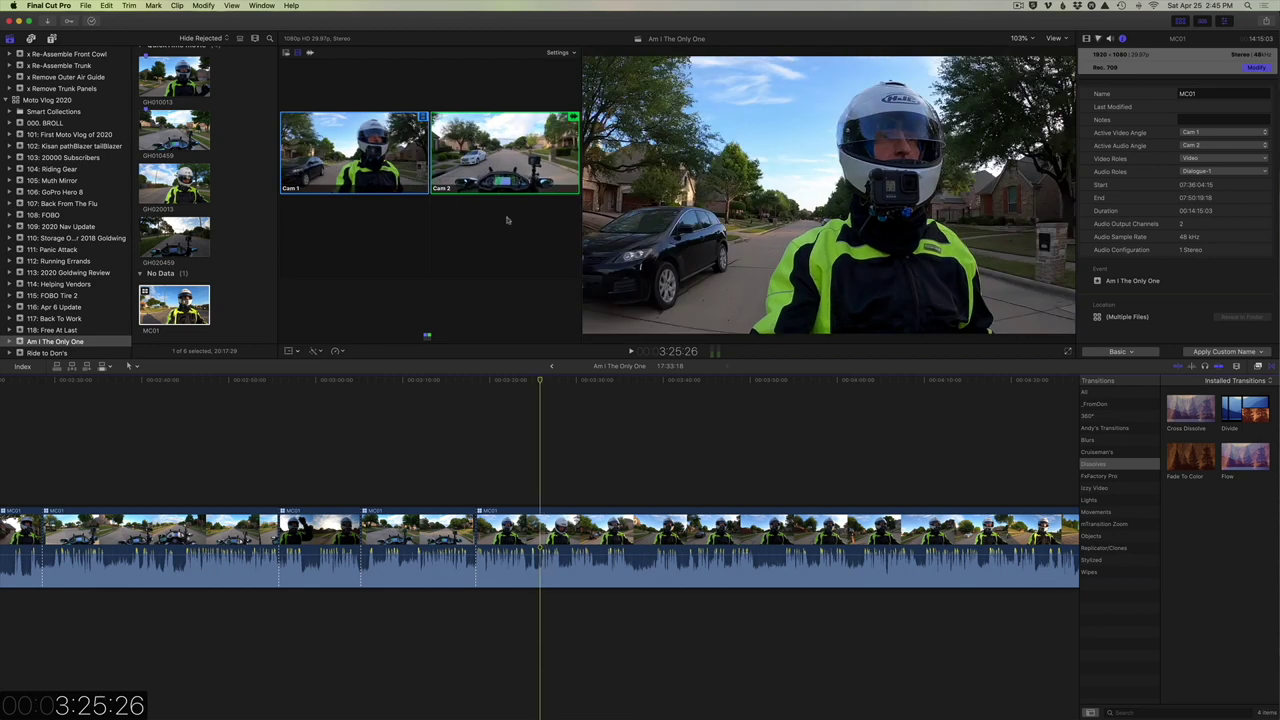
left_click(497, 174)
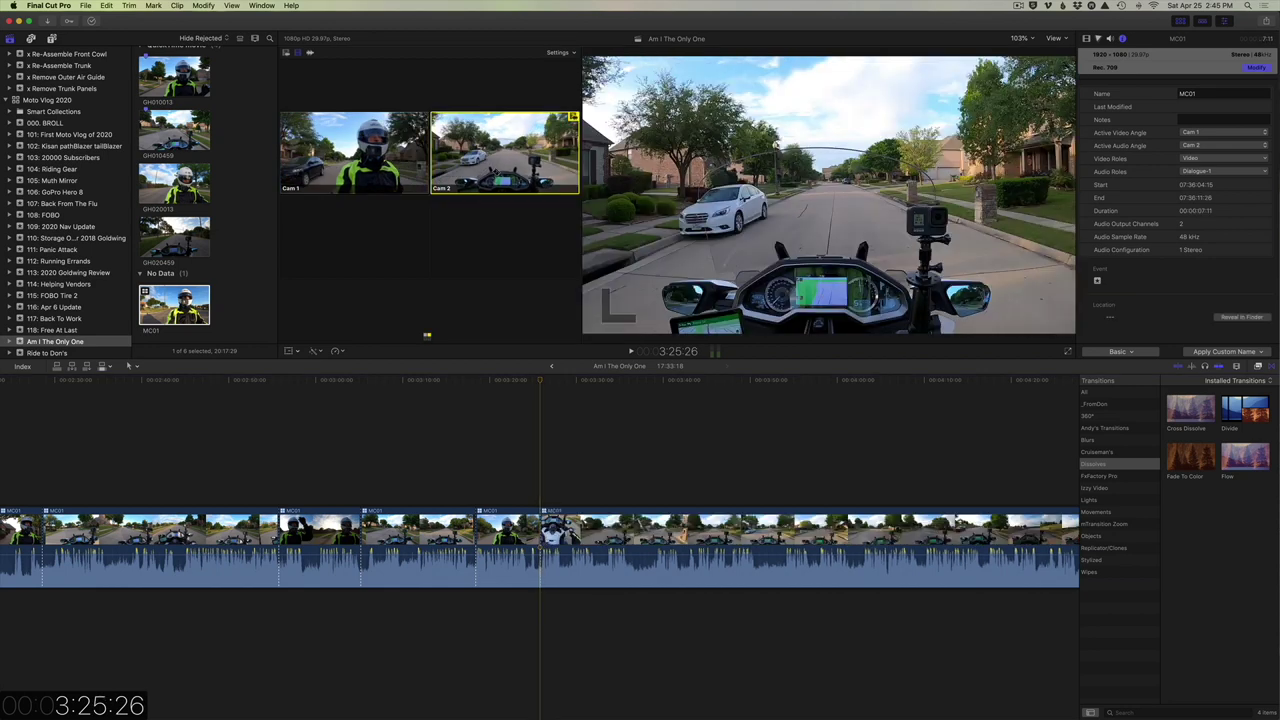
key("space")
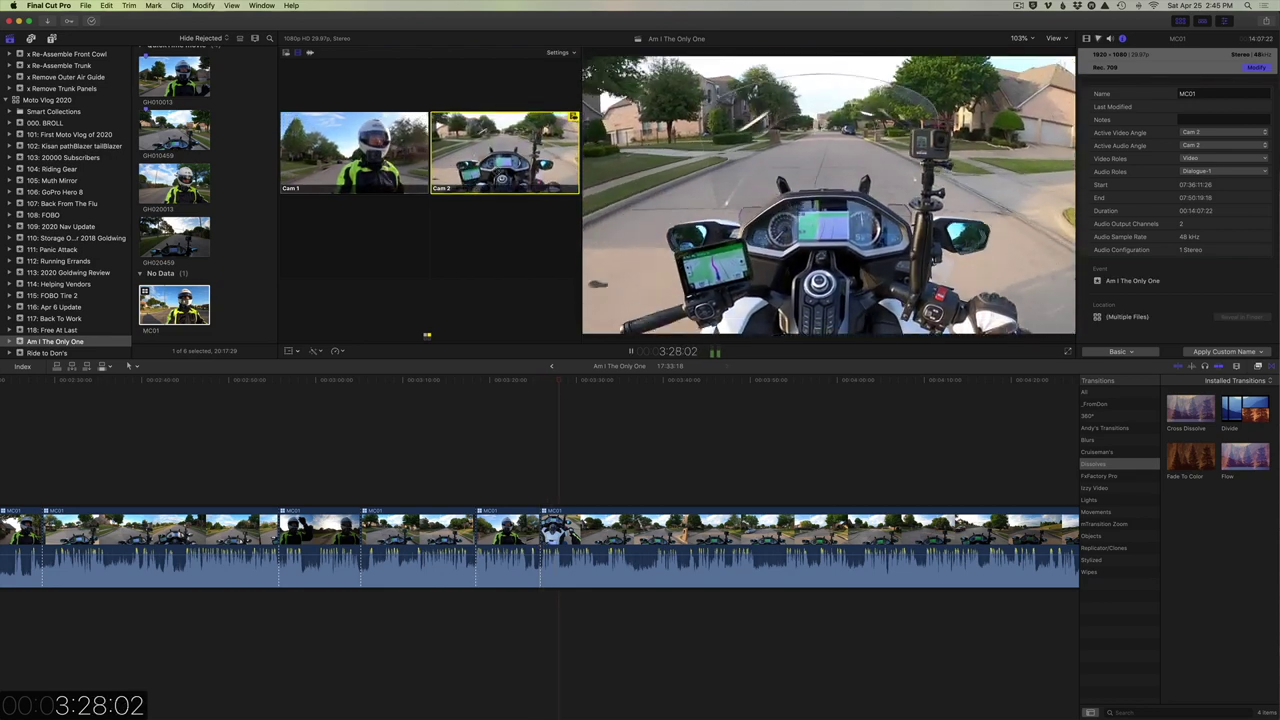
key("space")
key("alt+1")
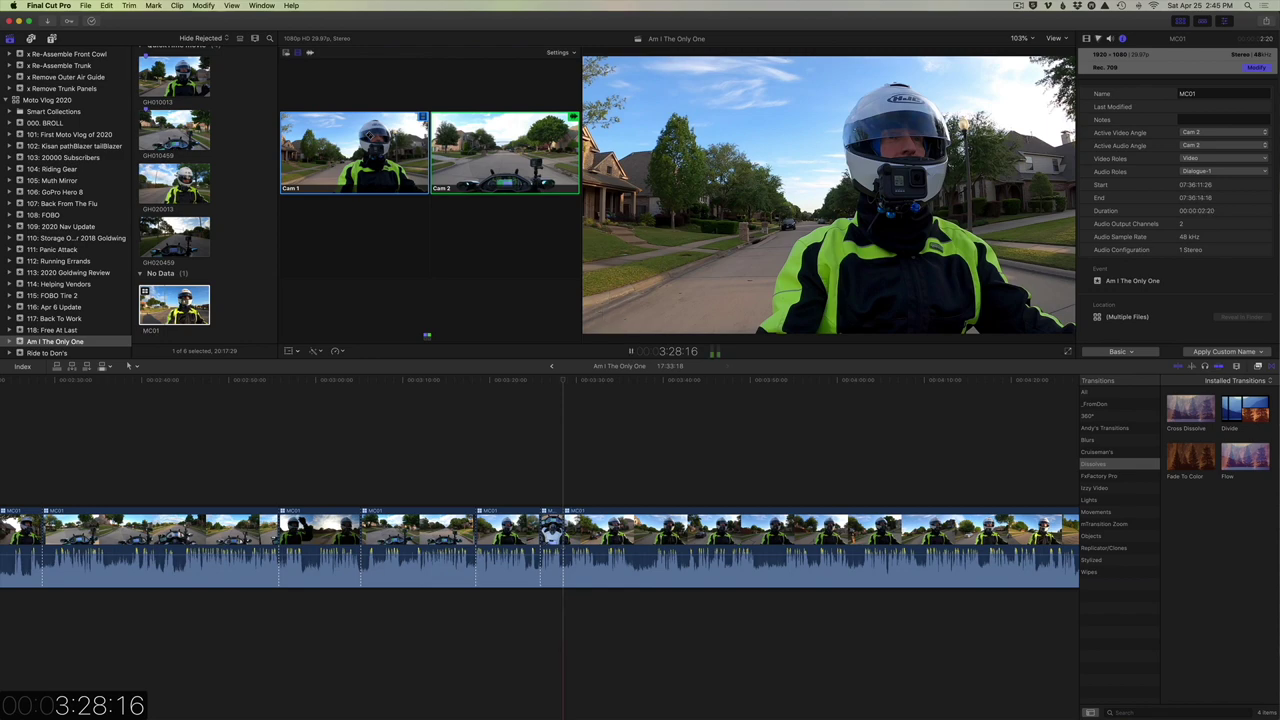
key("space")
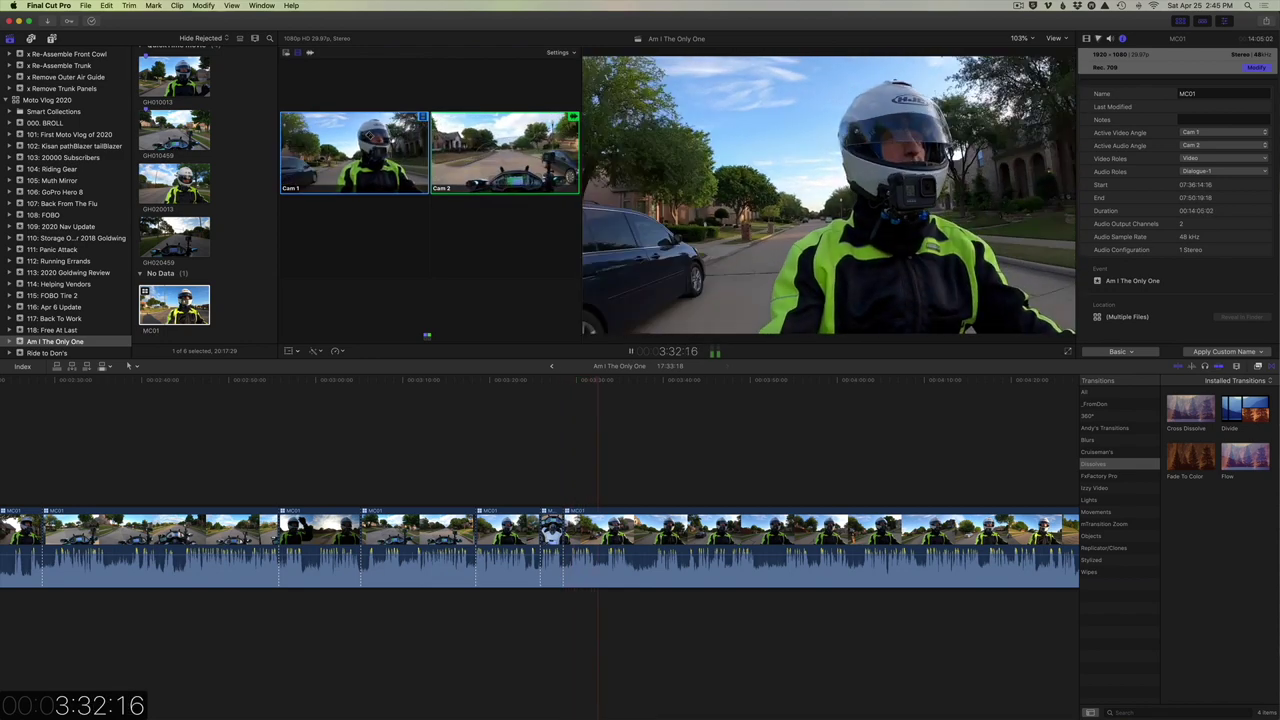
key("space")
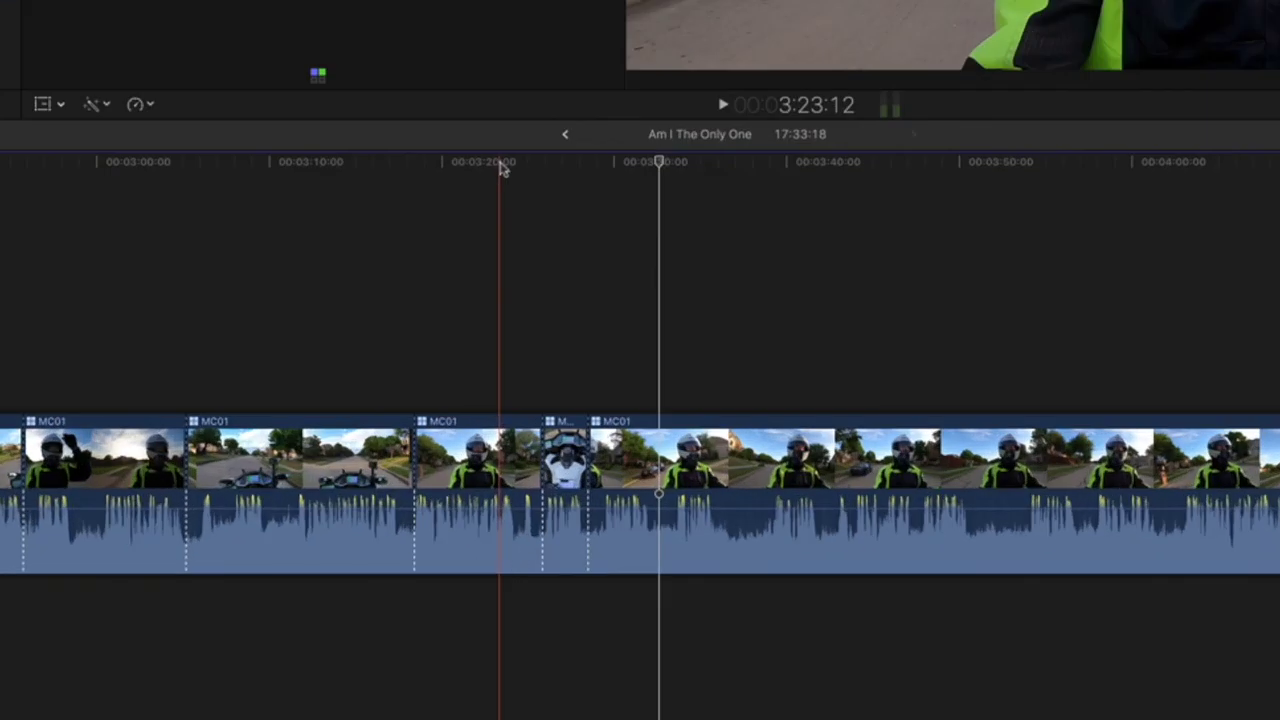
- From 3:23:12, alternate Cam 2 and Cam 1 during playback, ending on Cam 2 at 3:40:15
left_click(501, 164)
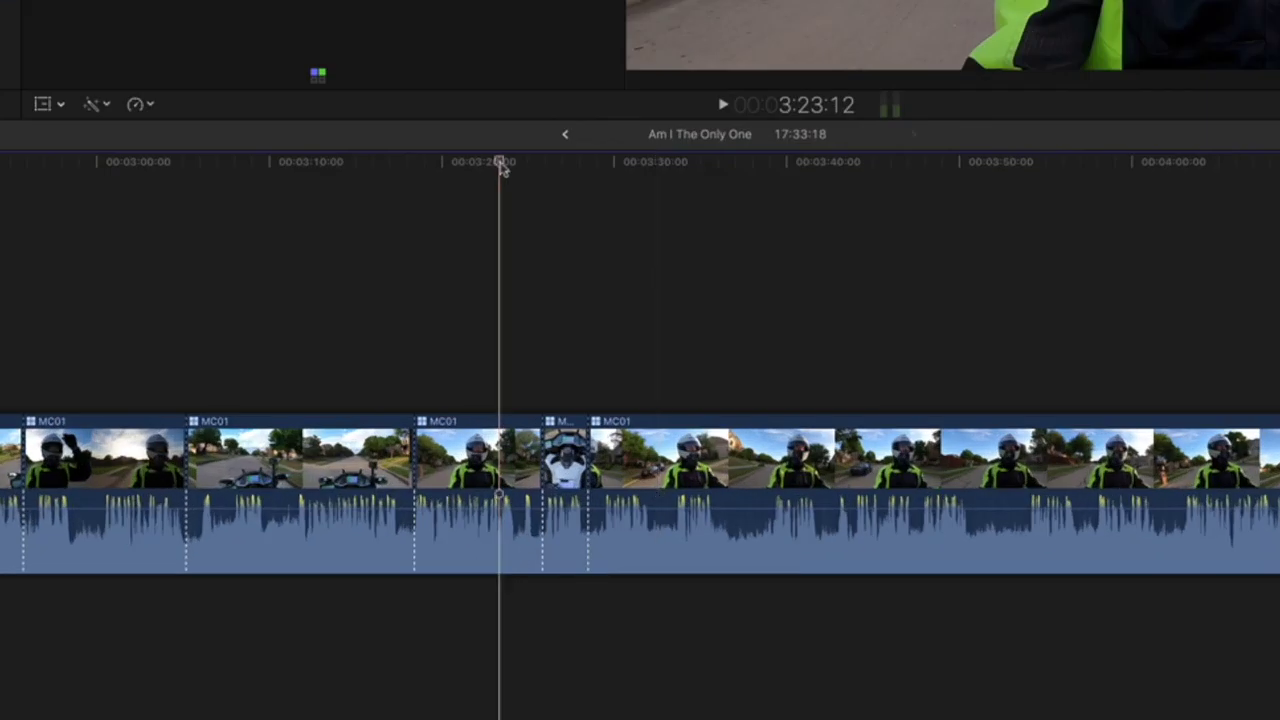
key("space")
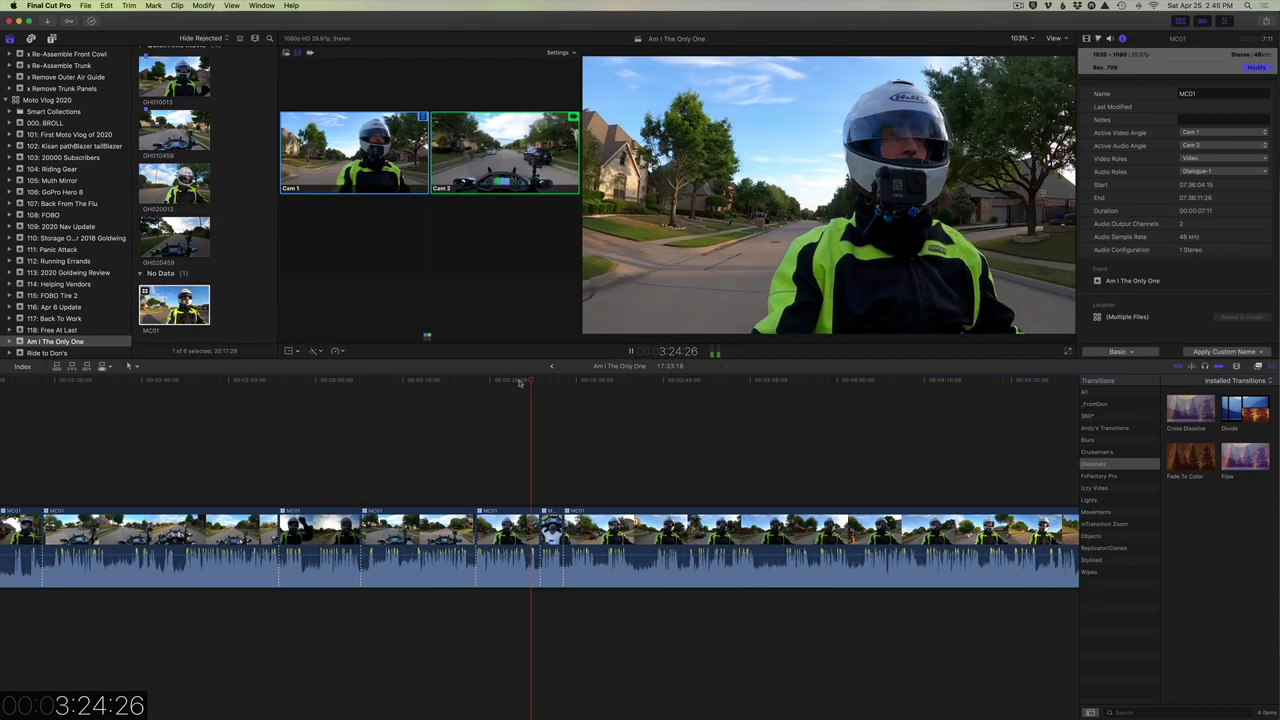
key("2")
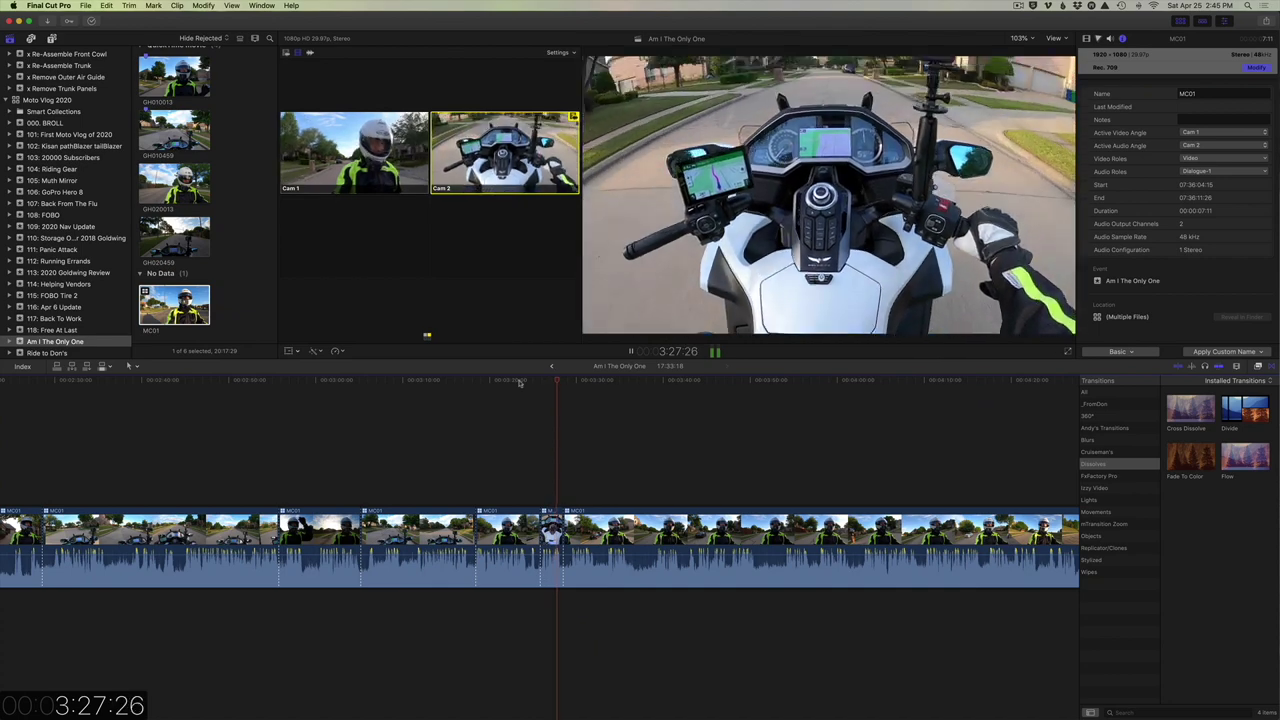
key("1")
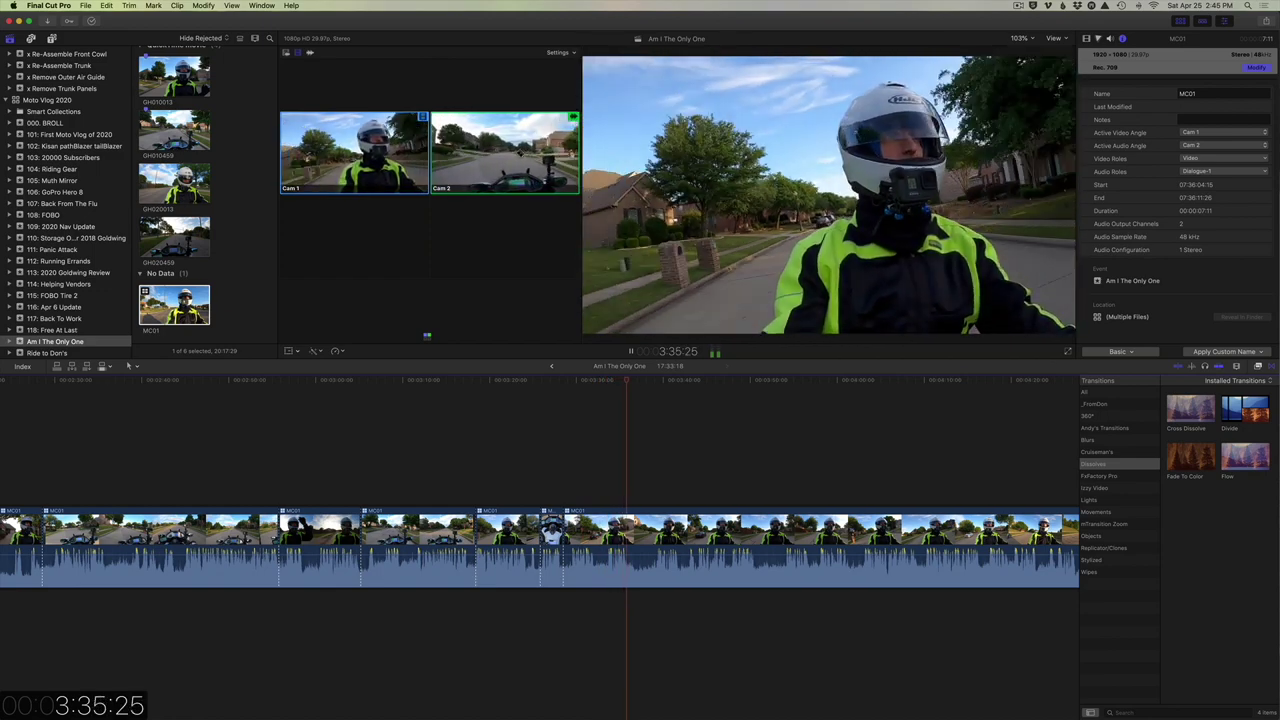
left_click(516, 155)
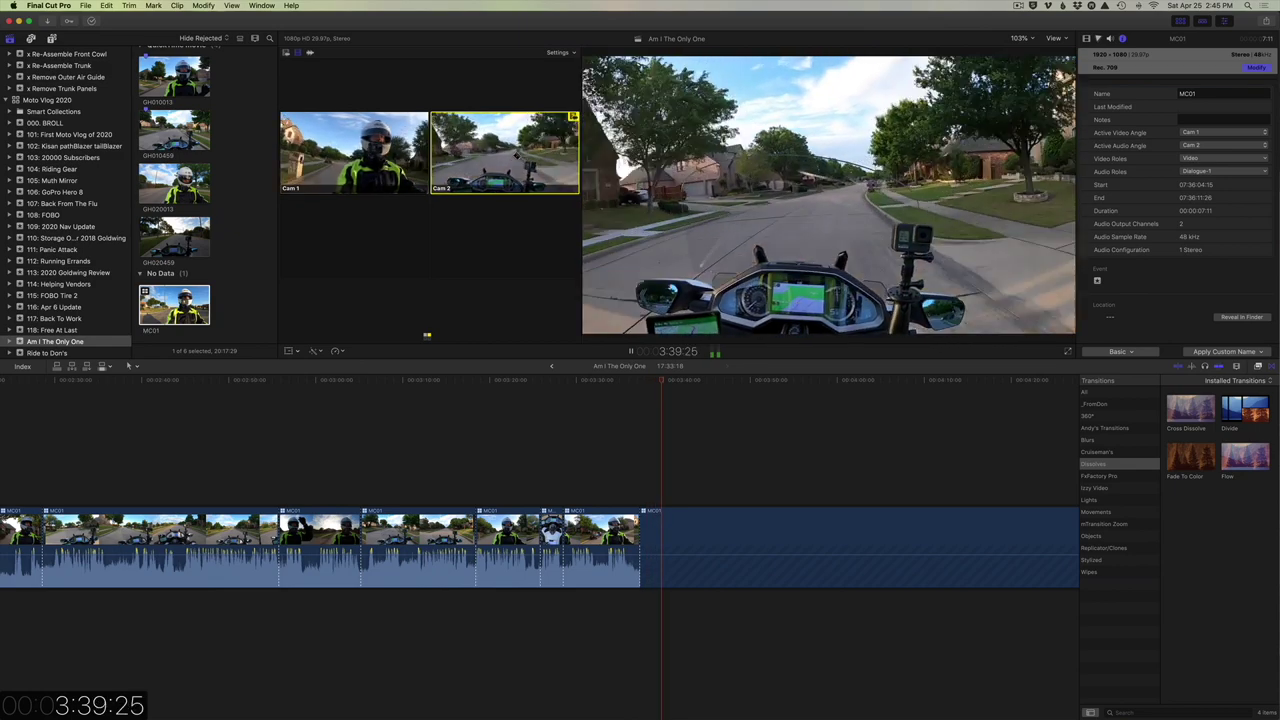
key("space")
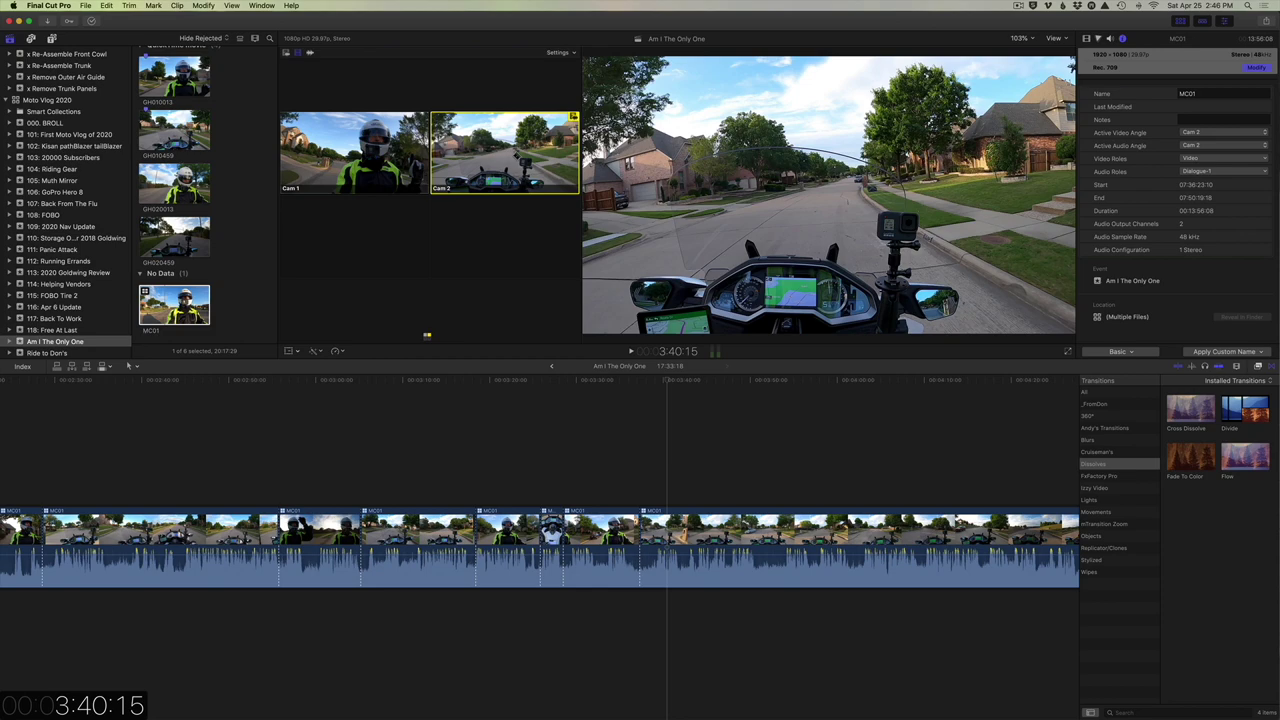
key("space")
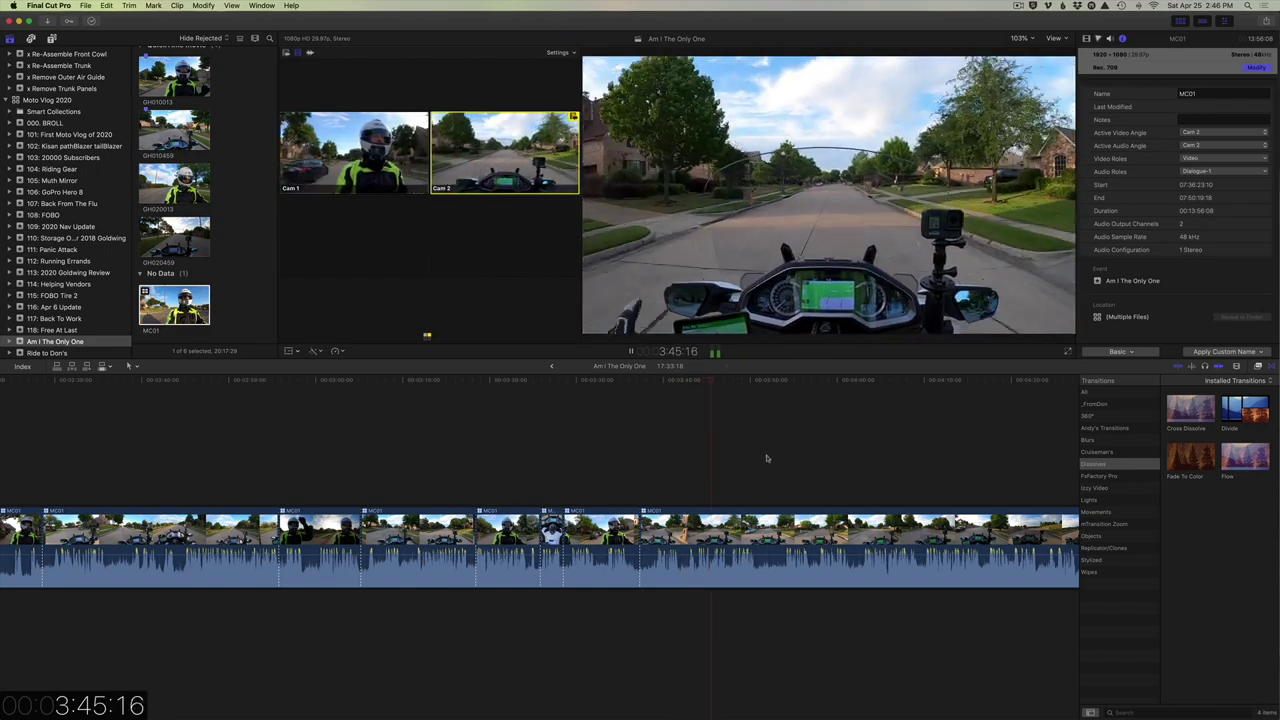
scroll(766, 458, "right", 3)
scroll(766, 458, "right", 3)
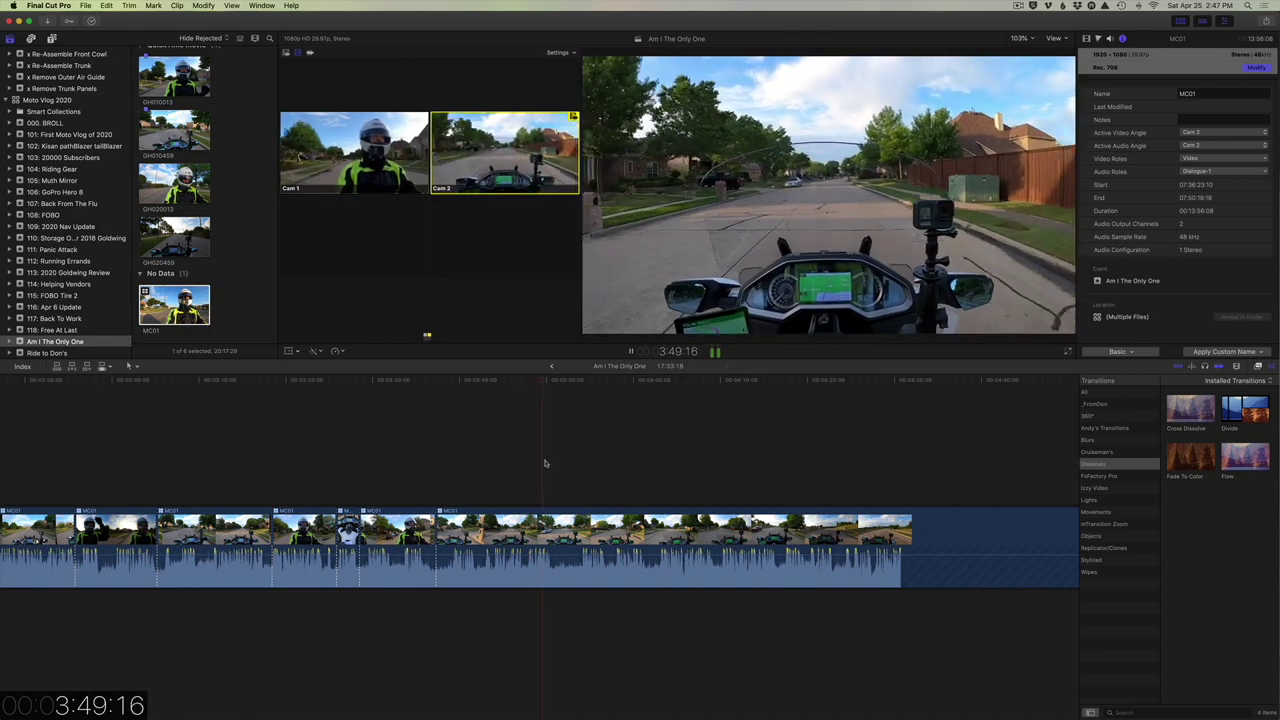
- Stop at 3:51:00, go back to about 1:33 and cut that stretch to Cam 1
key("space")
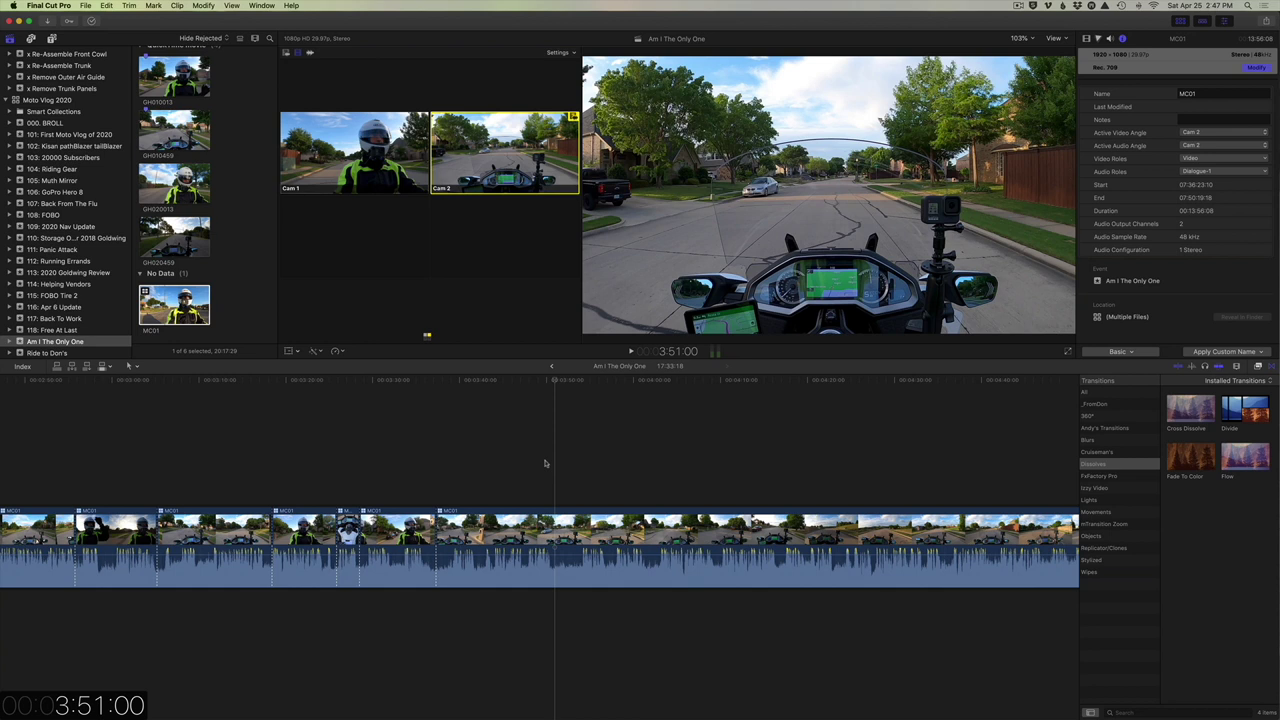
scroll(545, 463, "left", 10)
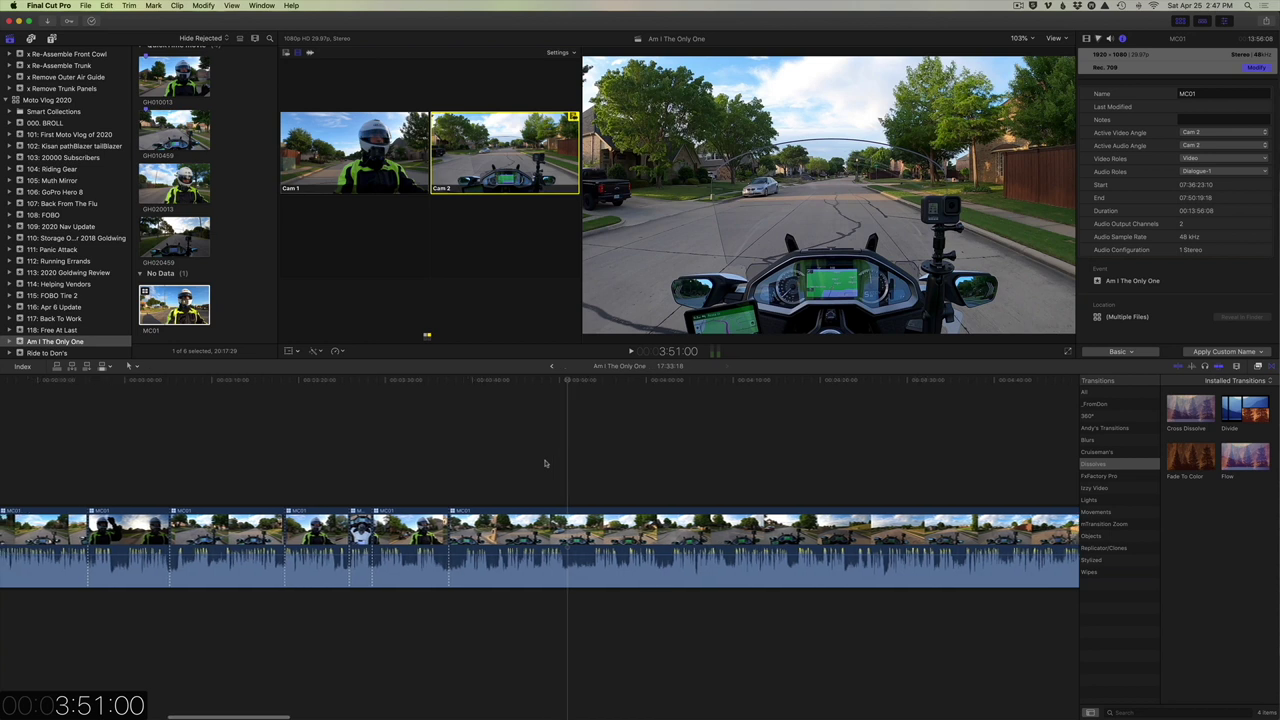
scroll(545, 463, "left", 4)
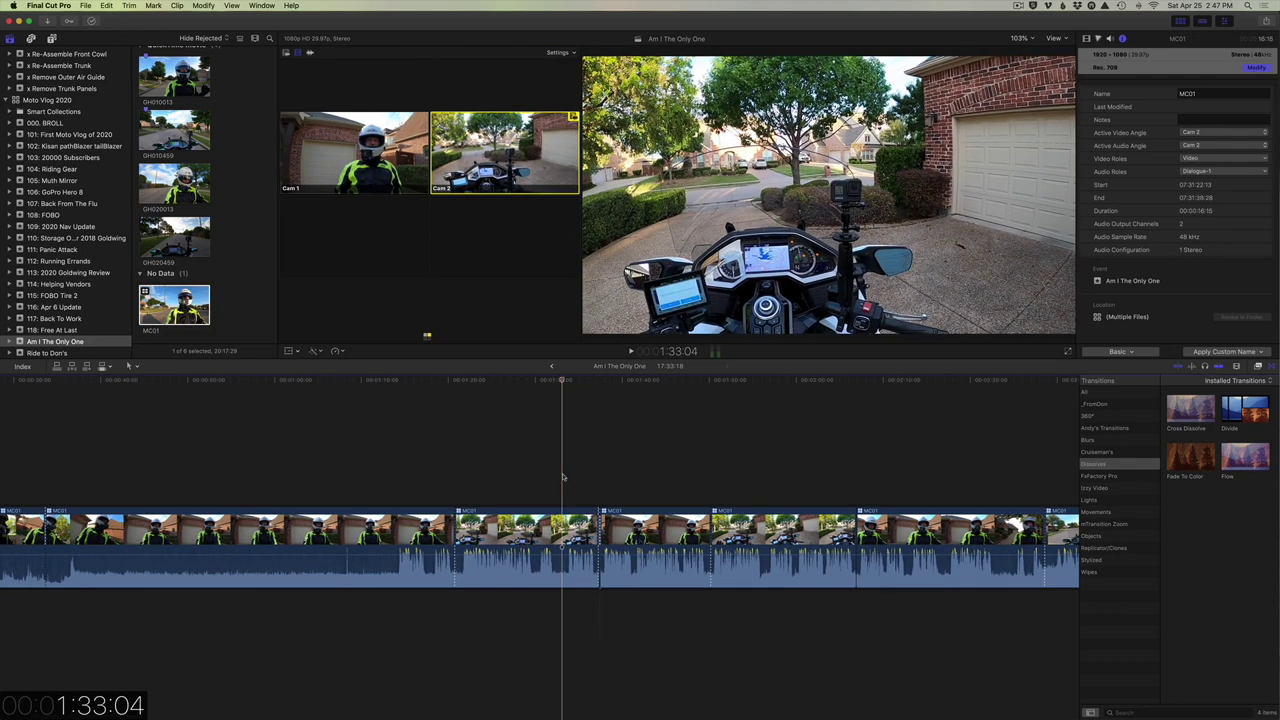
key("space")
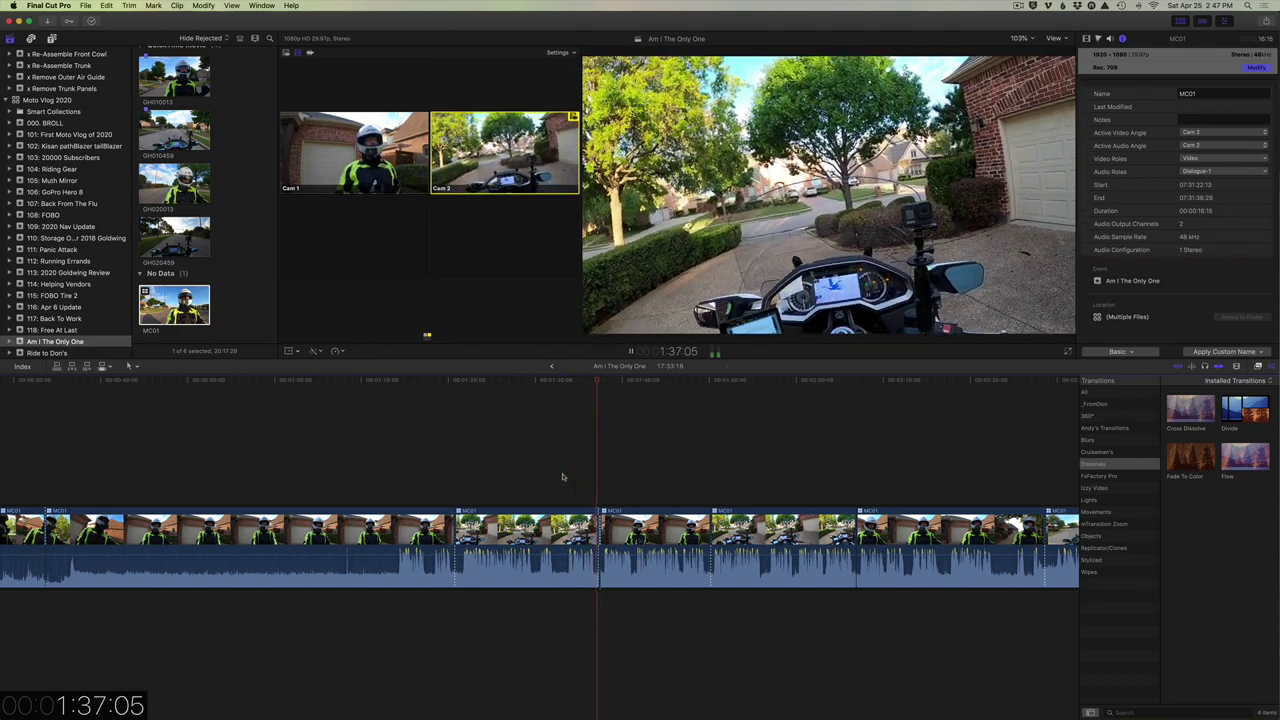
key("1")
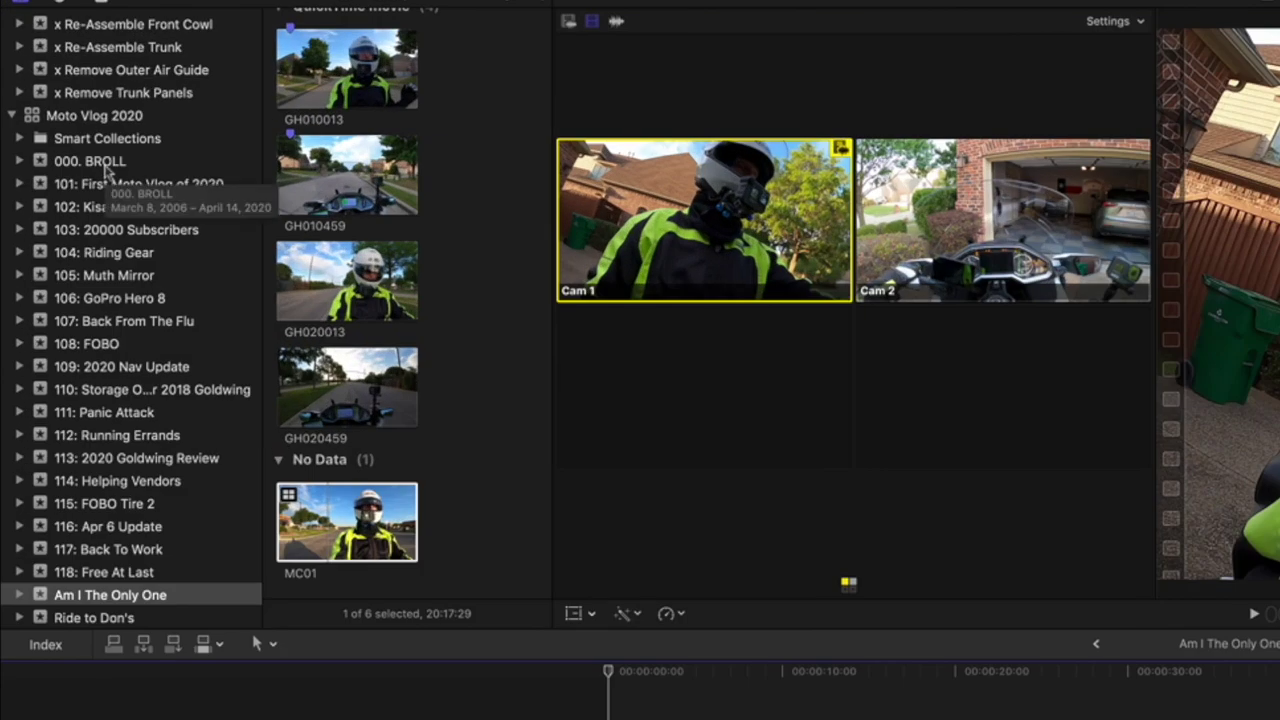
- Open the Template compound clip from the 000. BROLL event in the timeline
left_click(106, 166)
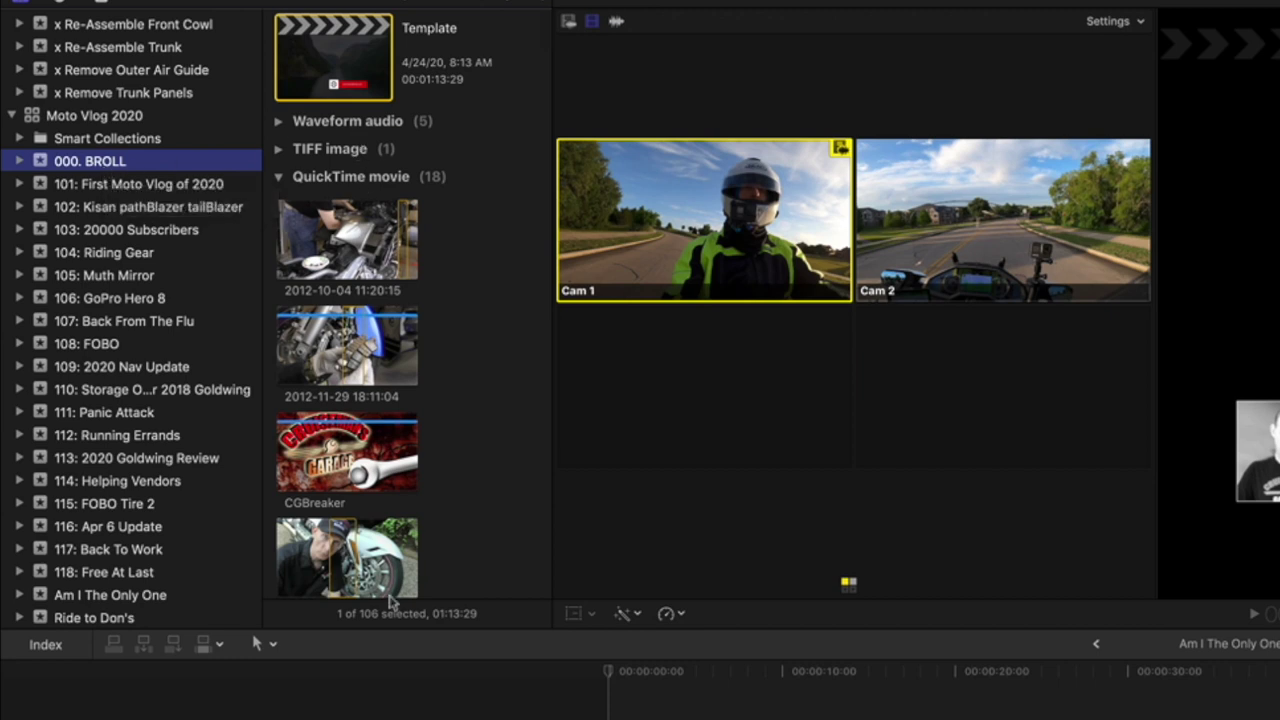
left_click(381, 456)
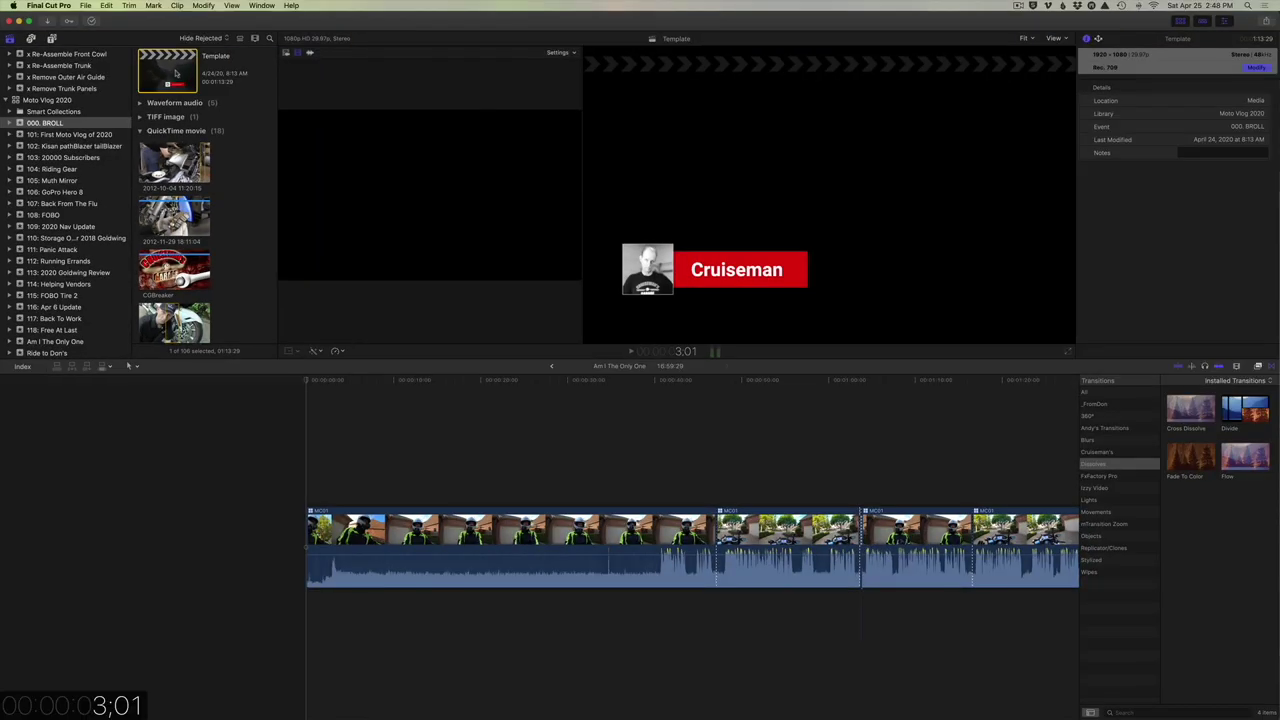
double_click(175, 72)
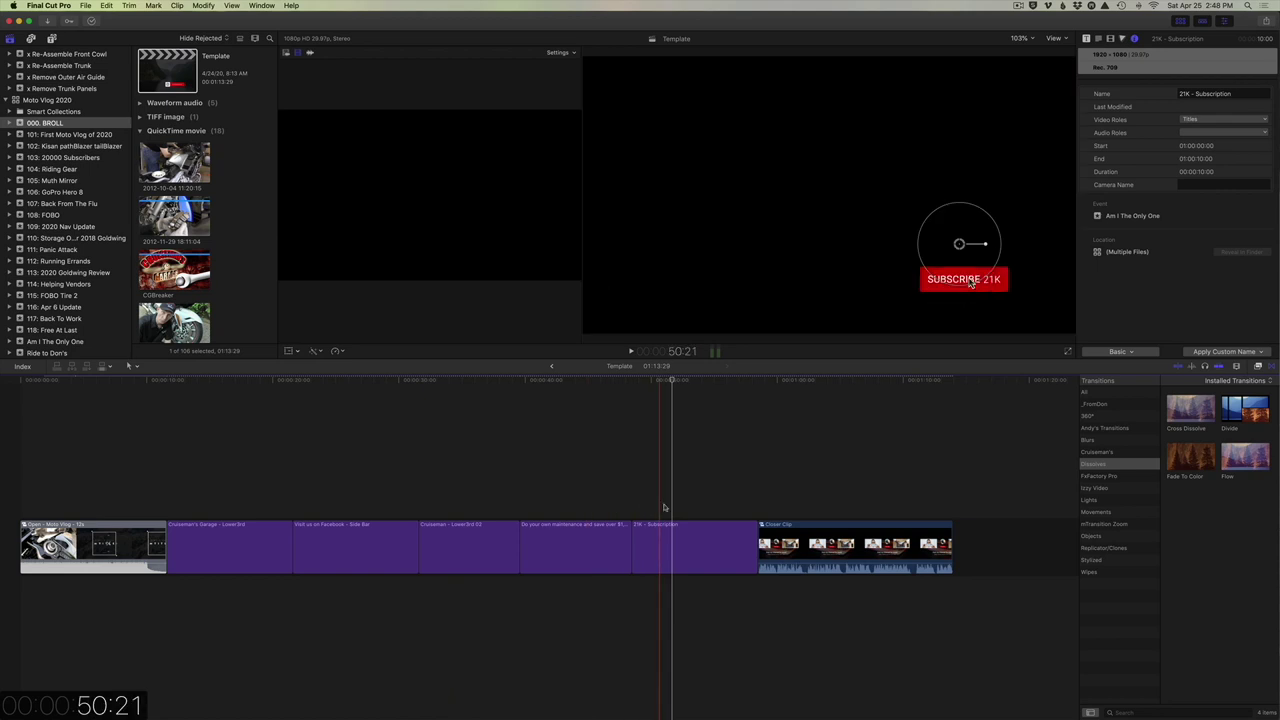
- Copy the Template's opening clip and all title clips, then switch to the Am I The Only One project
left_click_drag(703, 495, 80, 557)
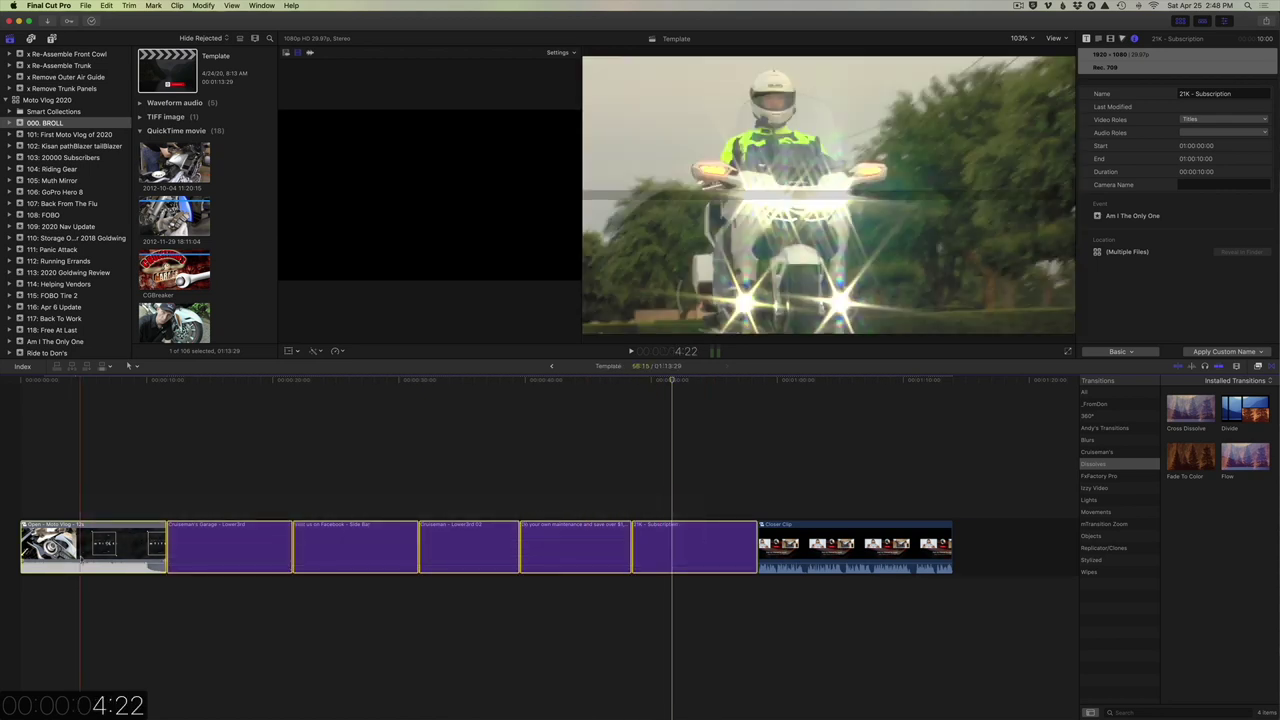
right_click(117, 536)
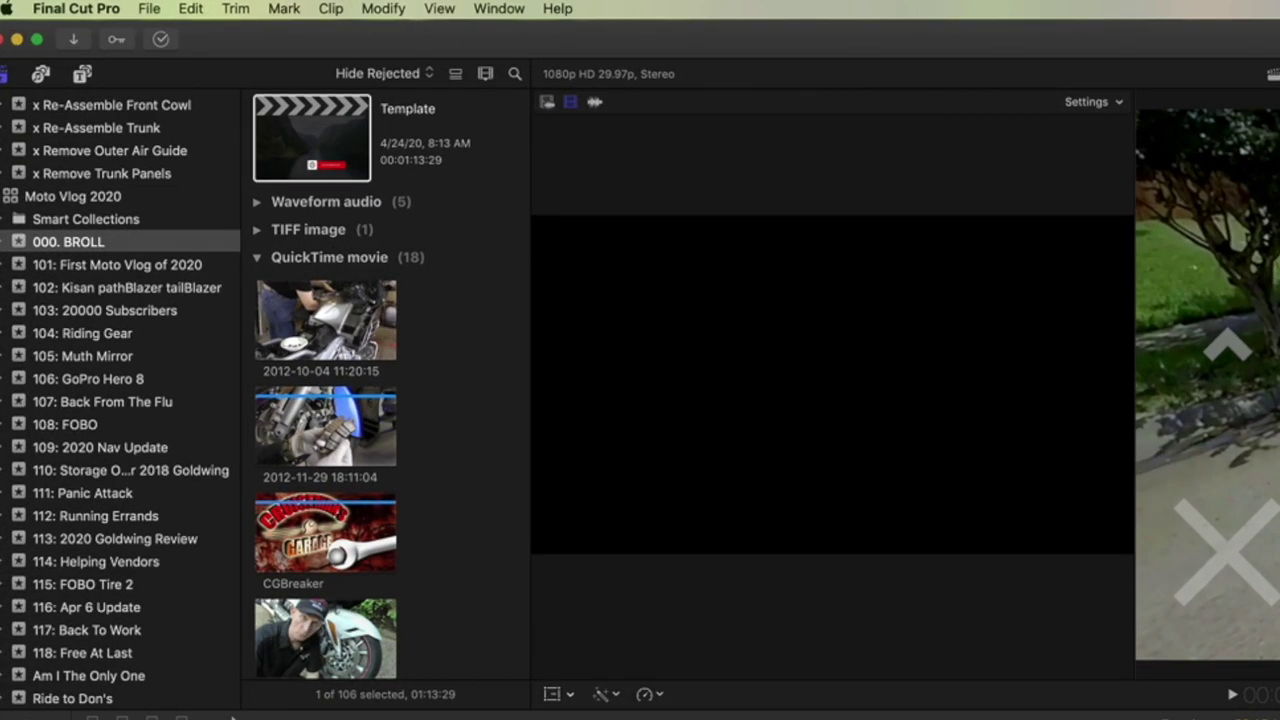
left_click(192, 10)
left_click(230, 103)
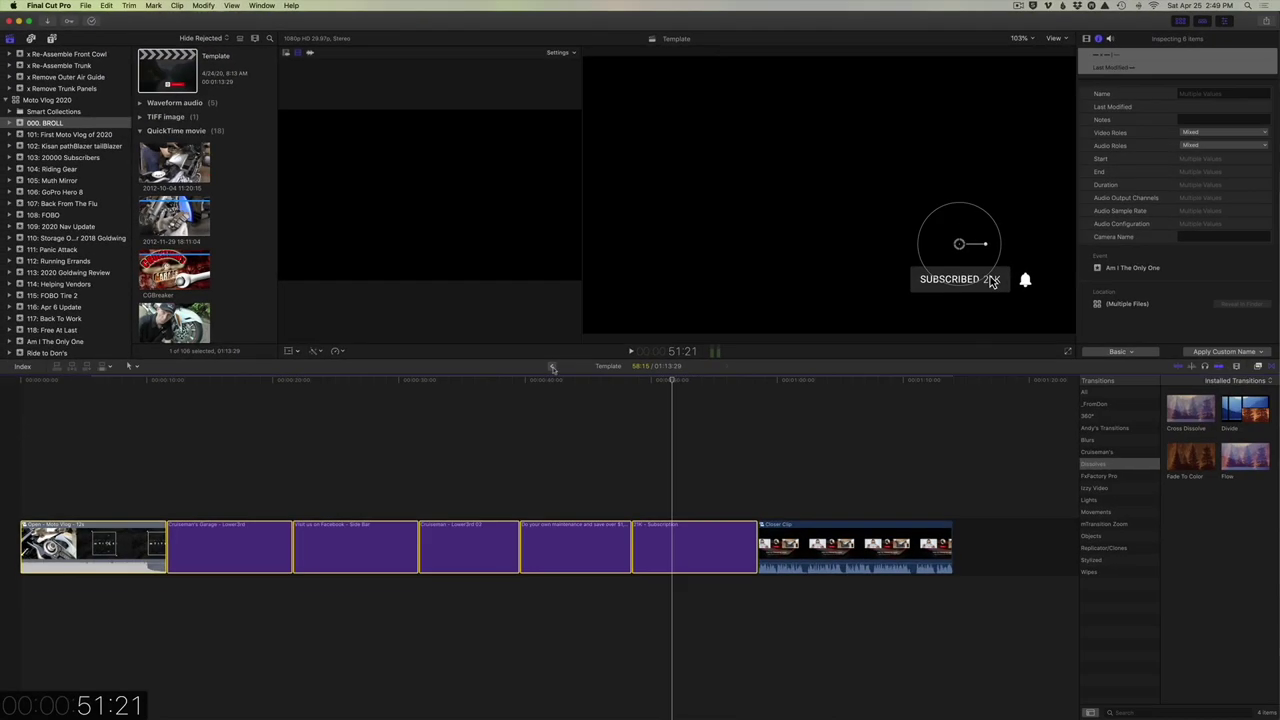
left_click(553, 369)
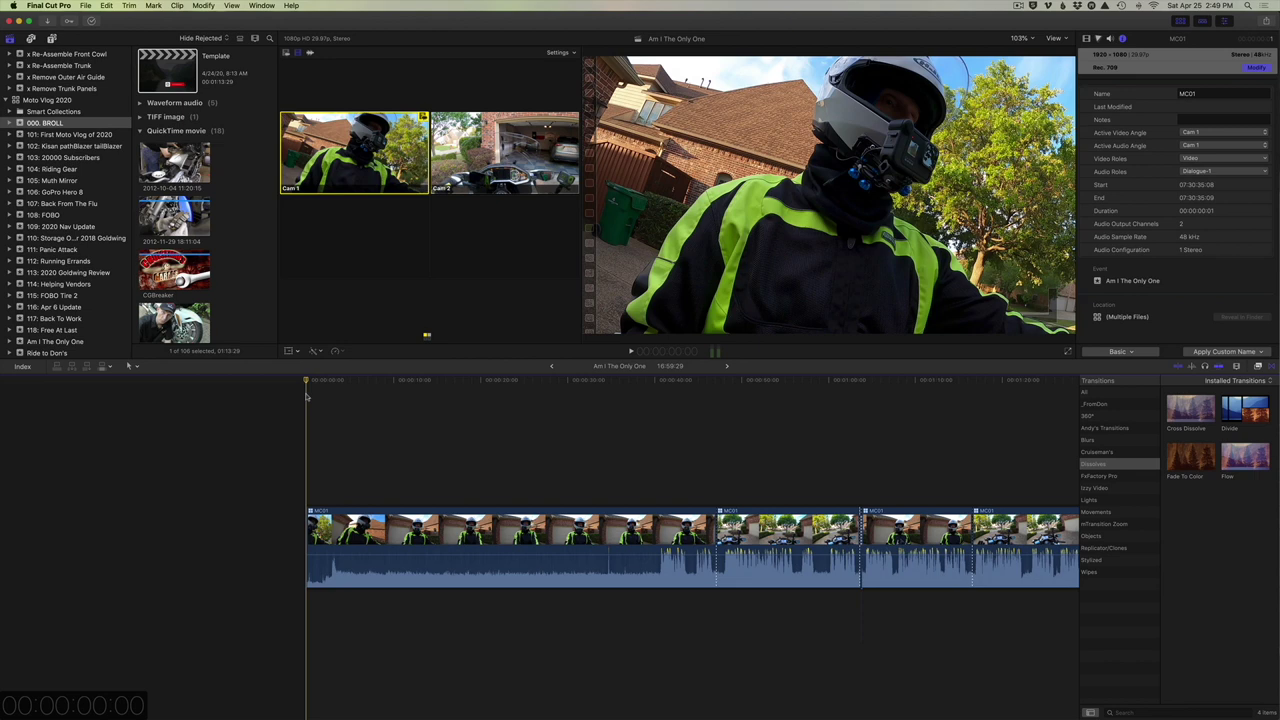
- Paste the Template clips at the project start and connect Cruiseman - Lower3rd 02 above MC01 near 1:32
key("alt+shift+2")
key("super+v")
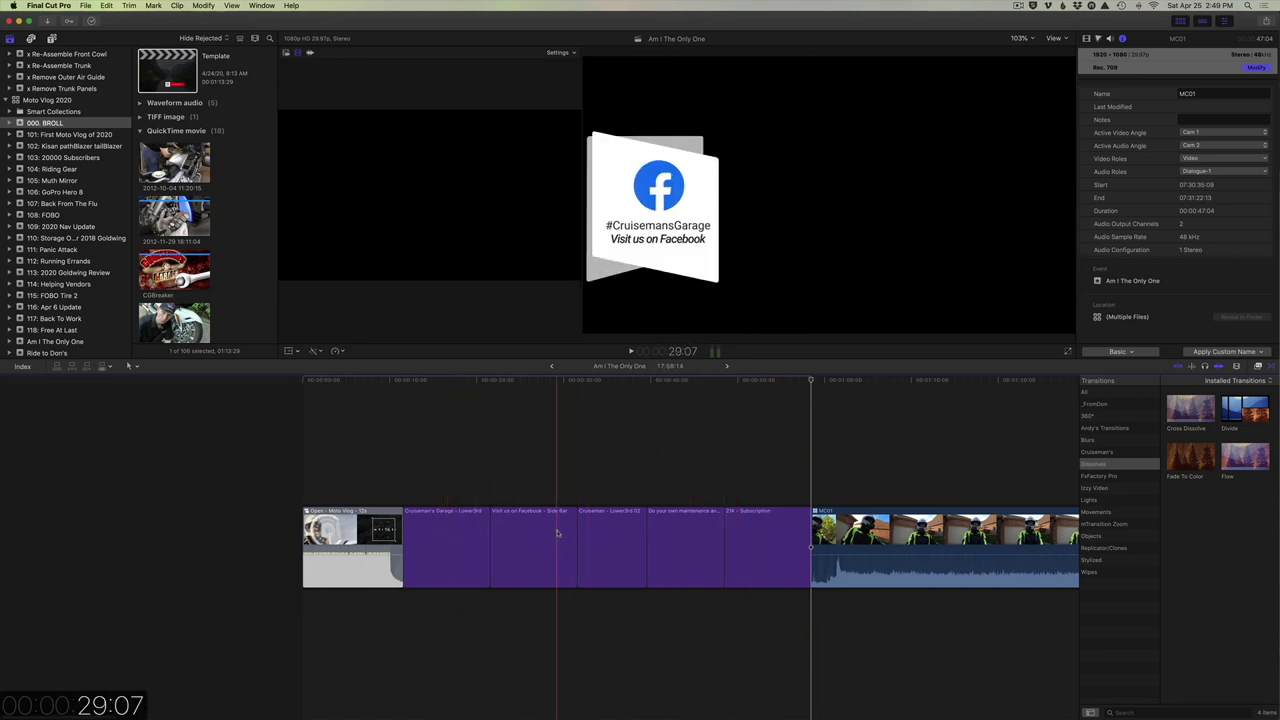
scroll(777, 505, "right", 5)
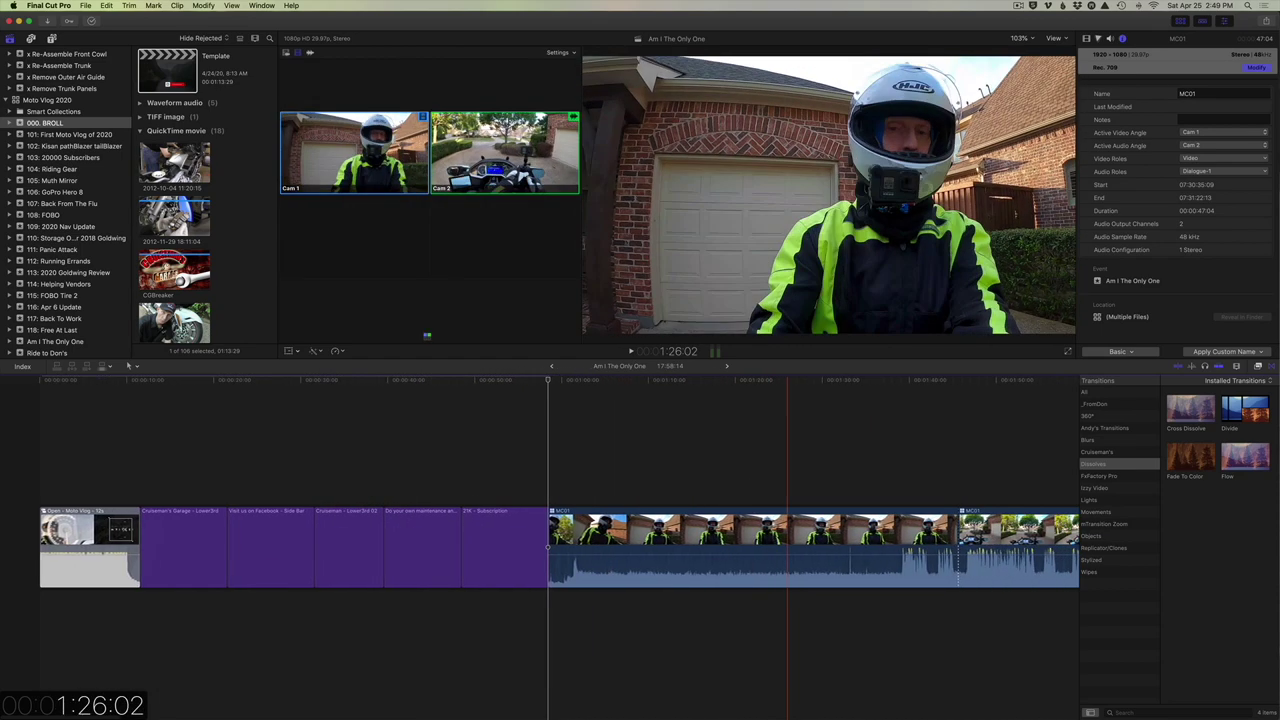
scroll(777, 505, "right", 2)
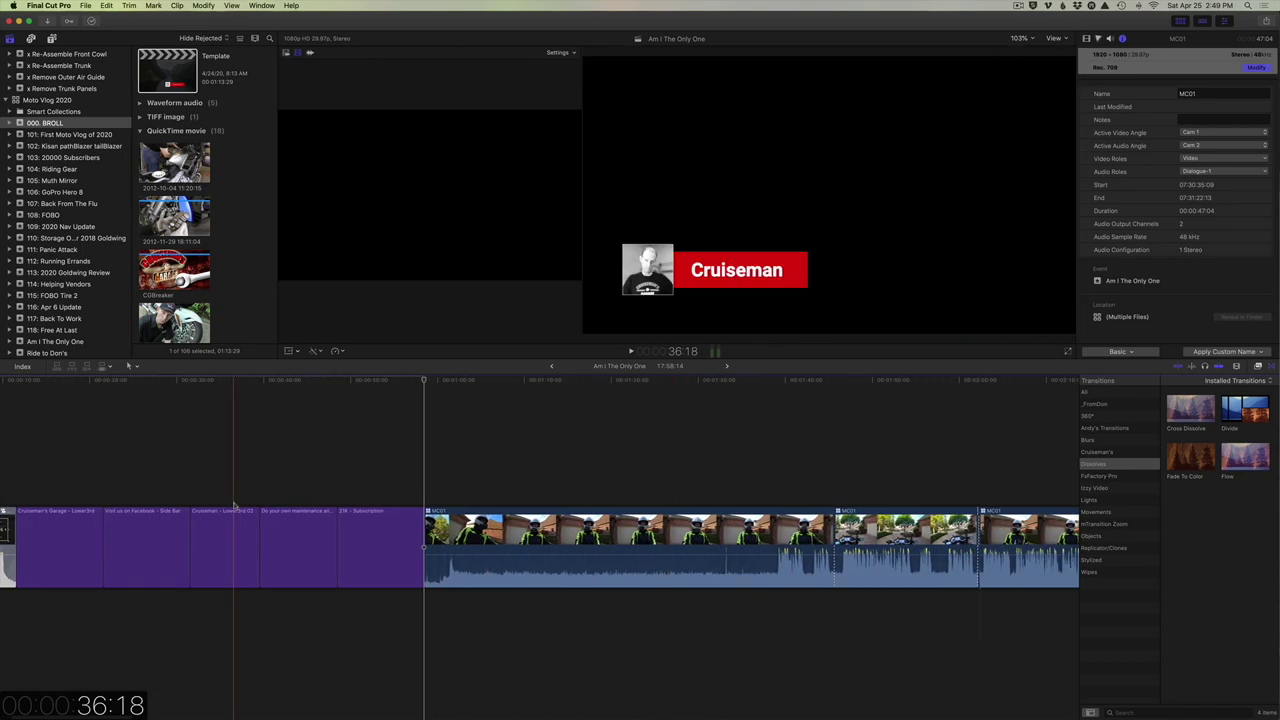
left_click(226, 545)
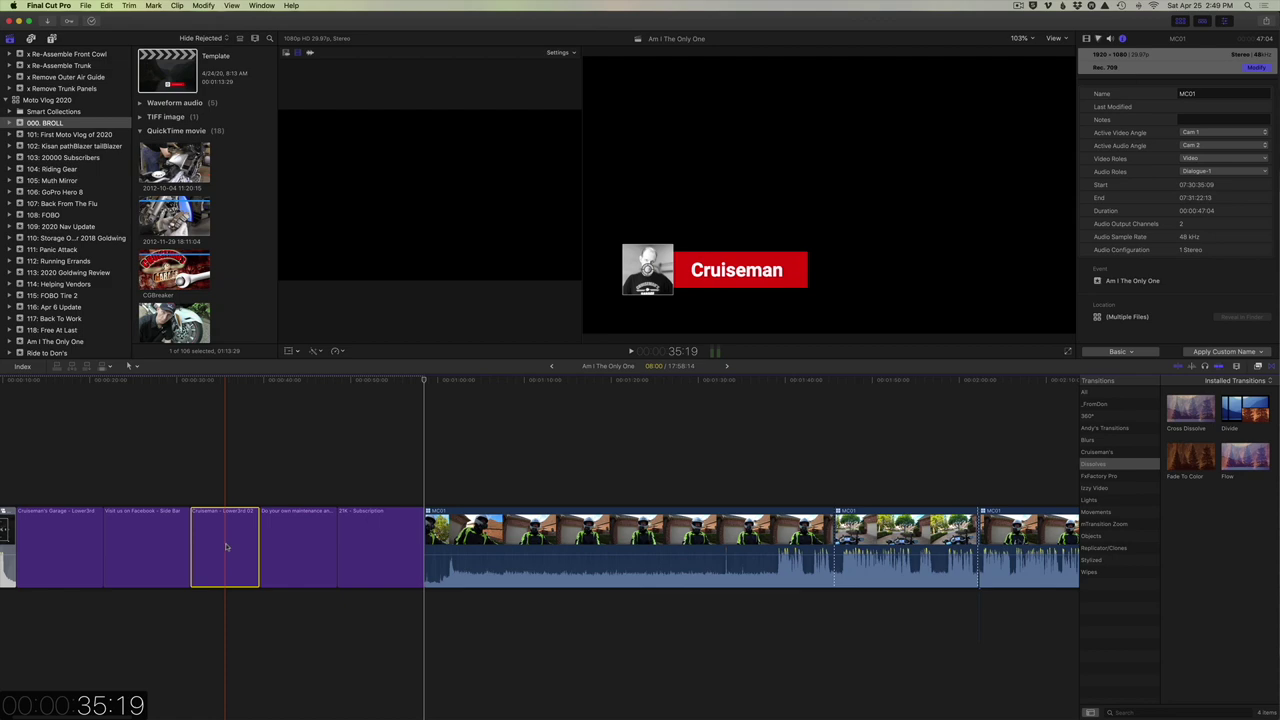
left_click_drag(226, 547, 755, 477)
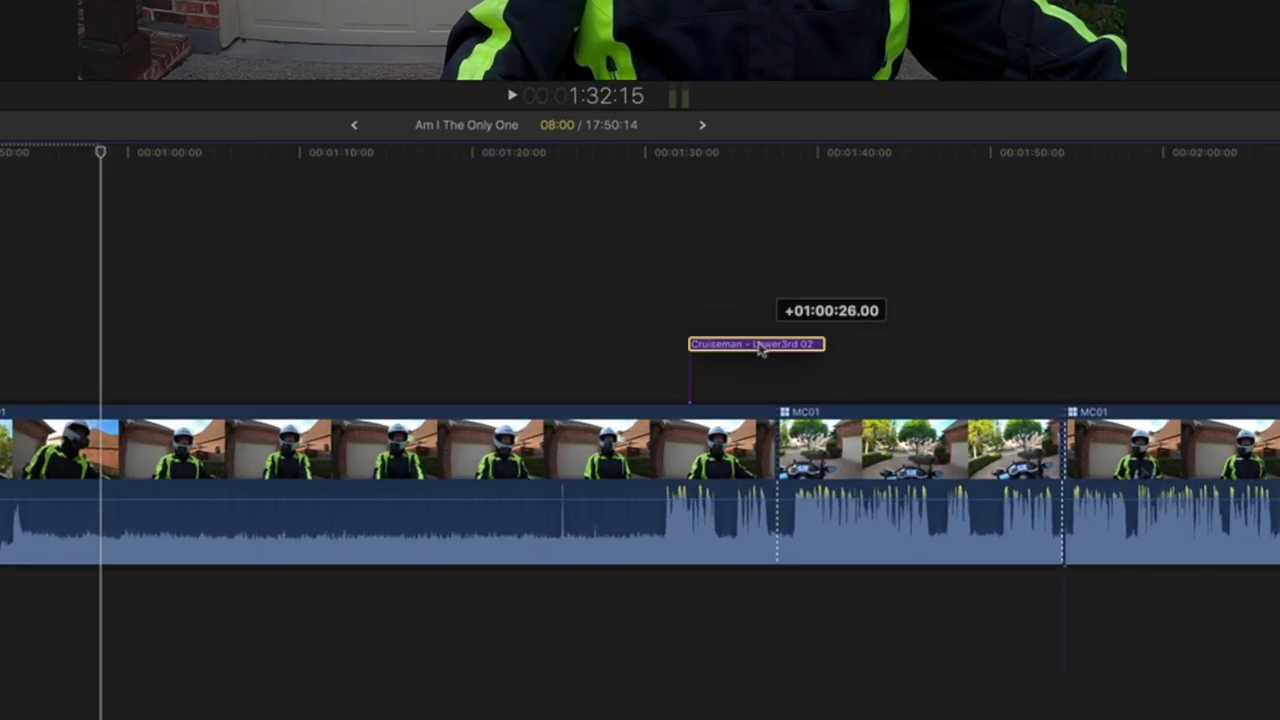
left_click_drag(758, 344, 757, 349)
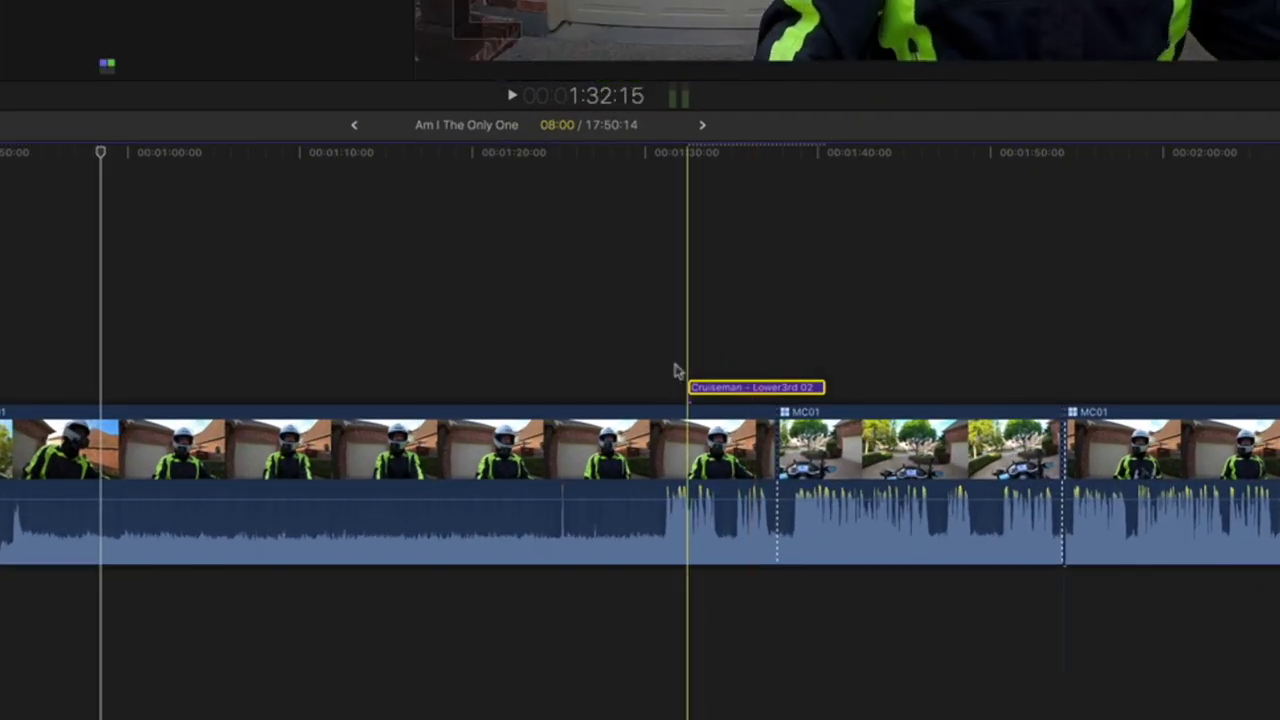
- Play back the Cruiseman lower third over the ride footage to review it
left_click(634, 370)
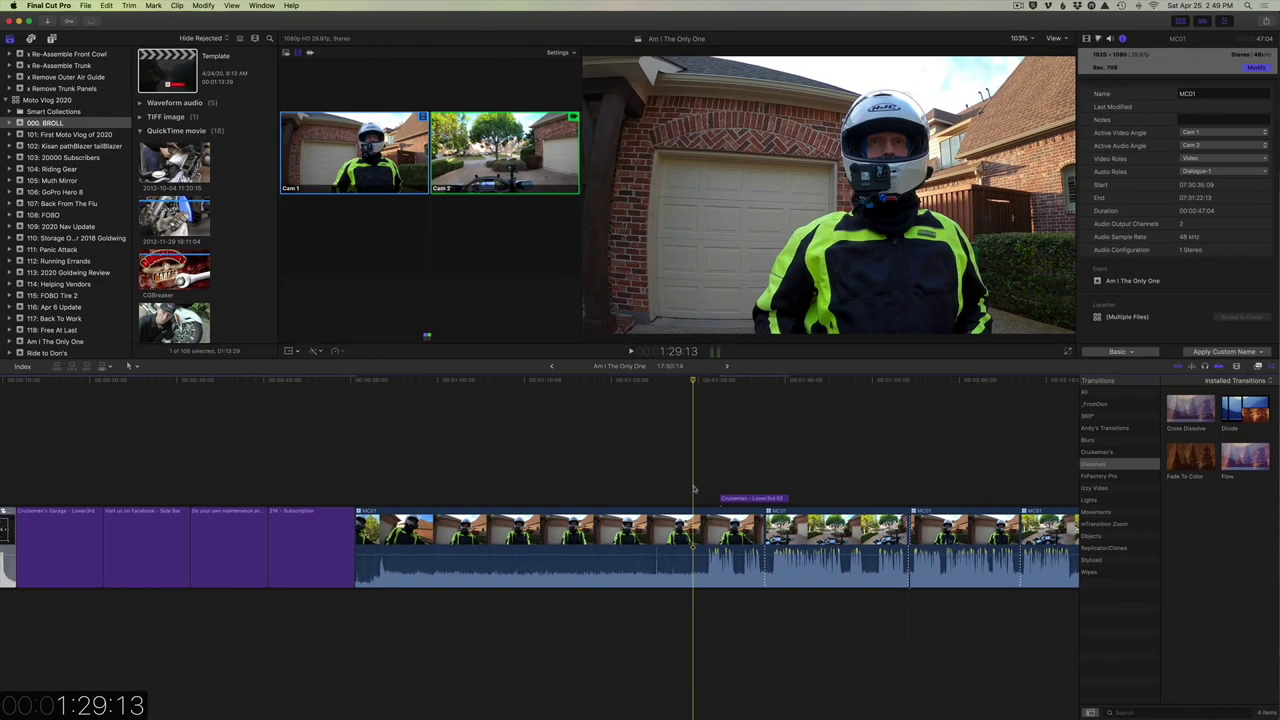
key("space")
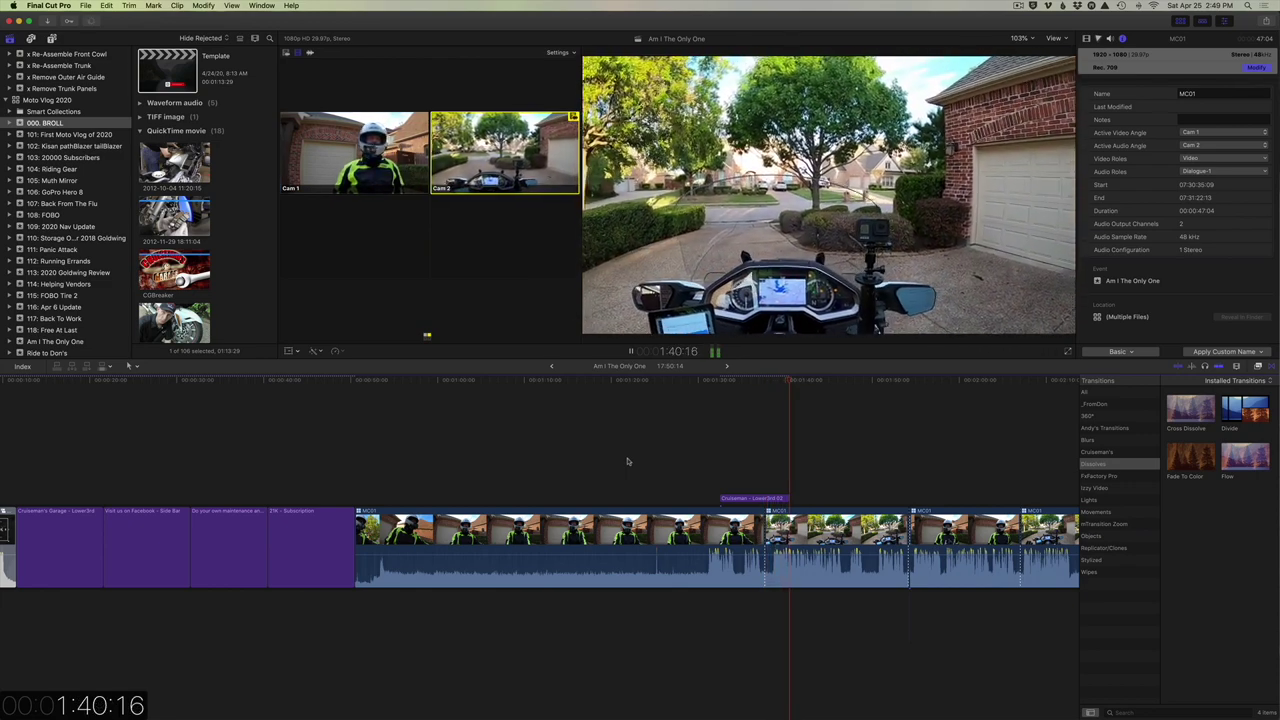
key("space")
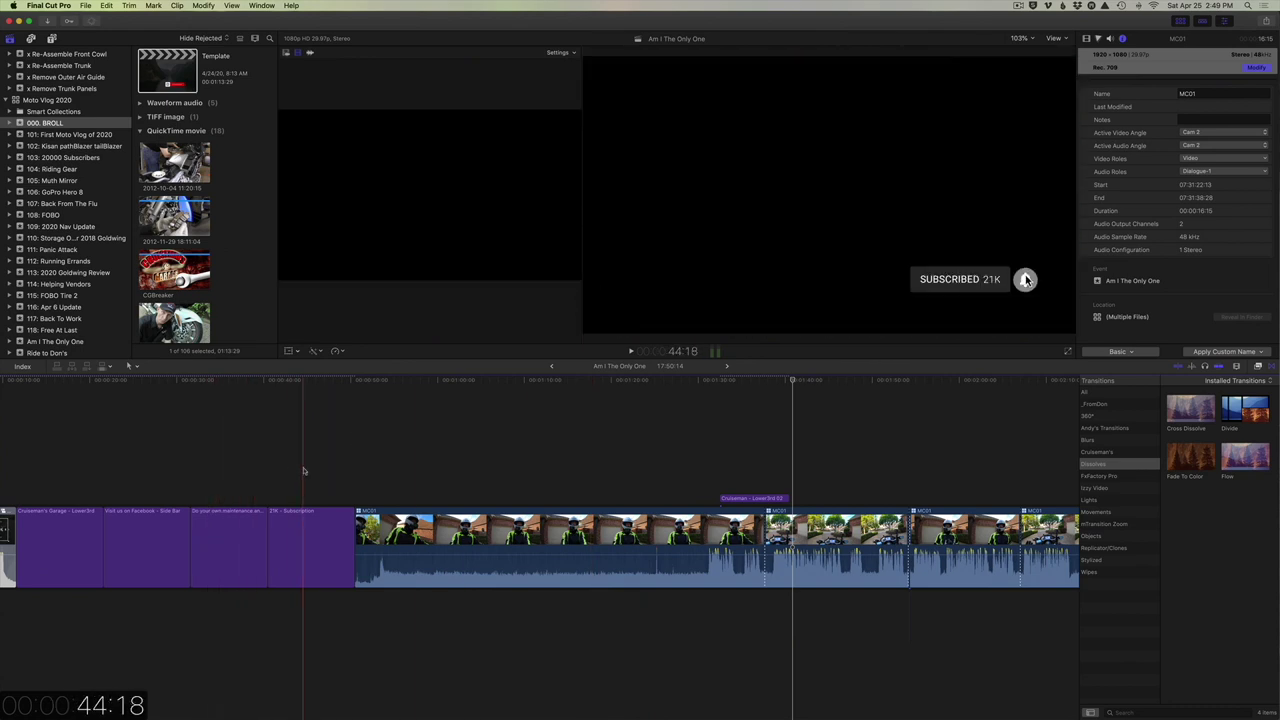
- Connect the 21K - Subscription title above MC01 and slide it to about 2:08
left_click(300, 520)
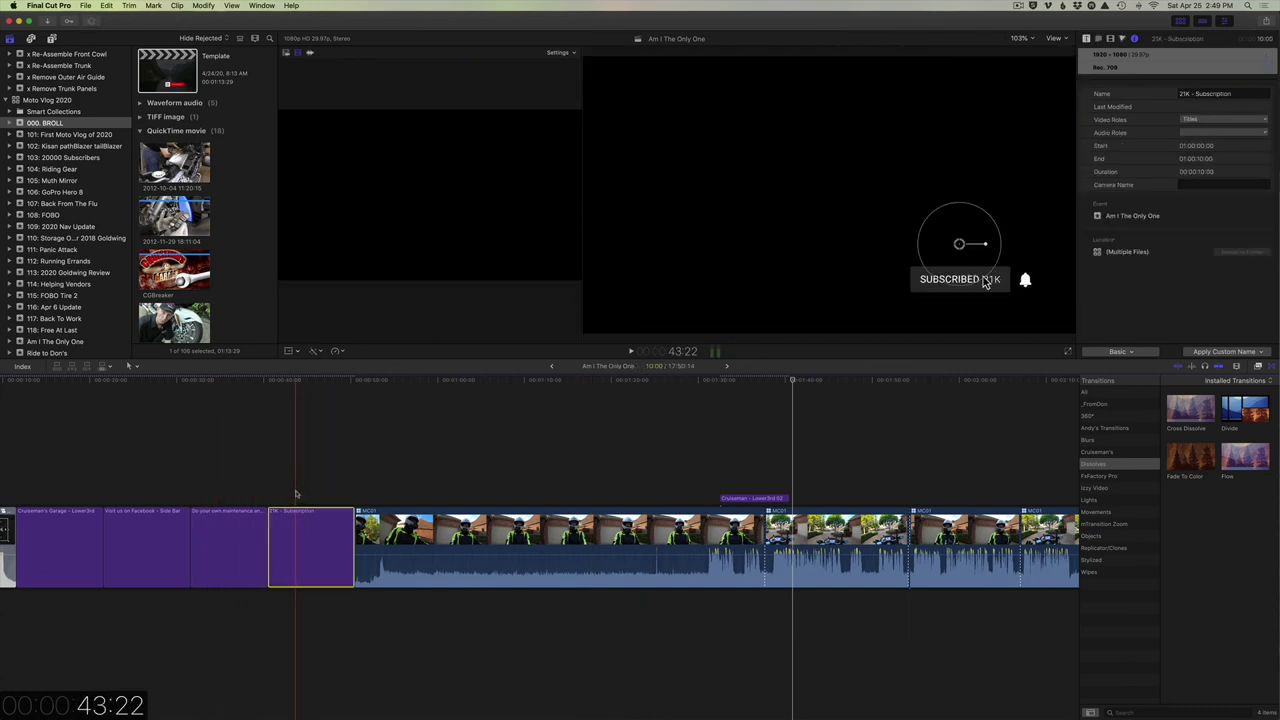
left_click_drag(292, 520, 952, 461)
key("super+shift+7")
scroll(952, 461, "right", 5)
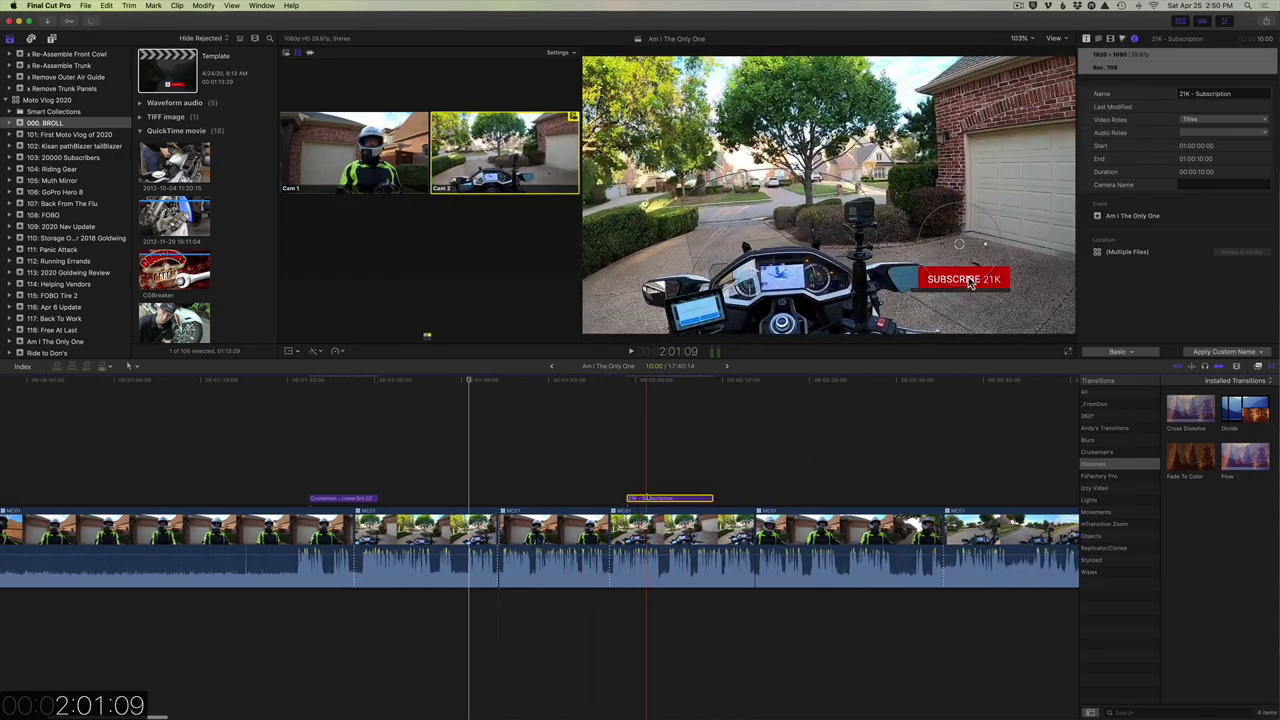
left_click_drag(653, 497, 741, 492)
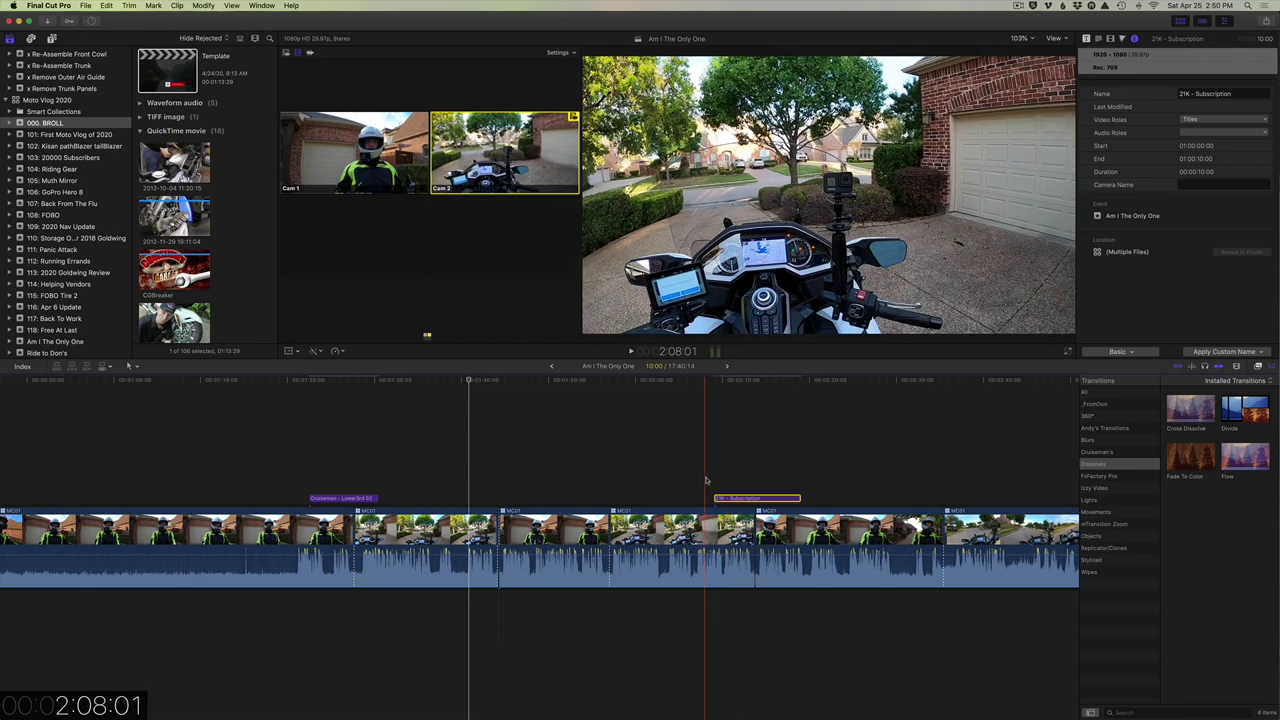
left_click(706, 481)
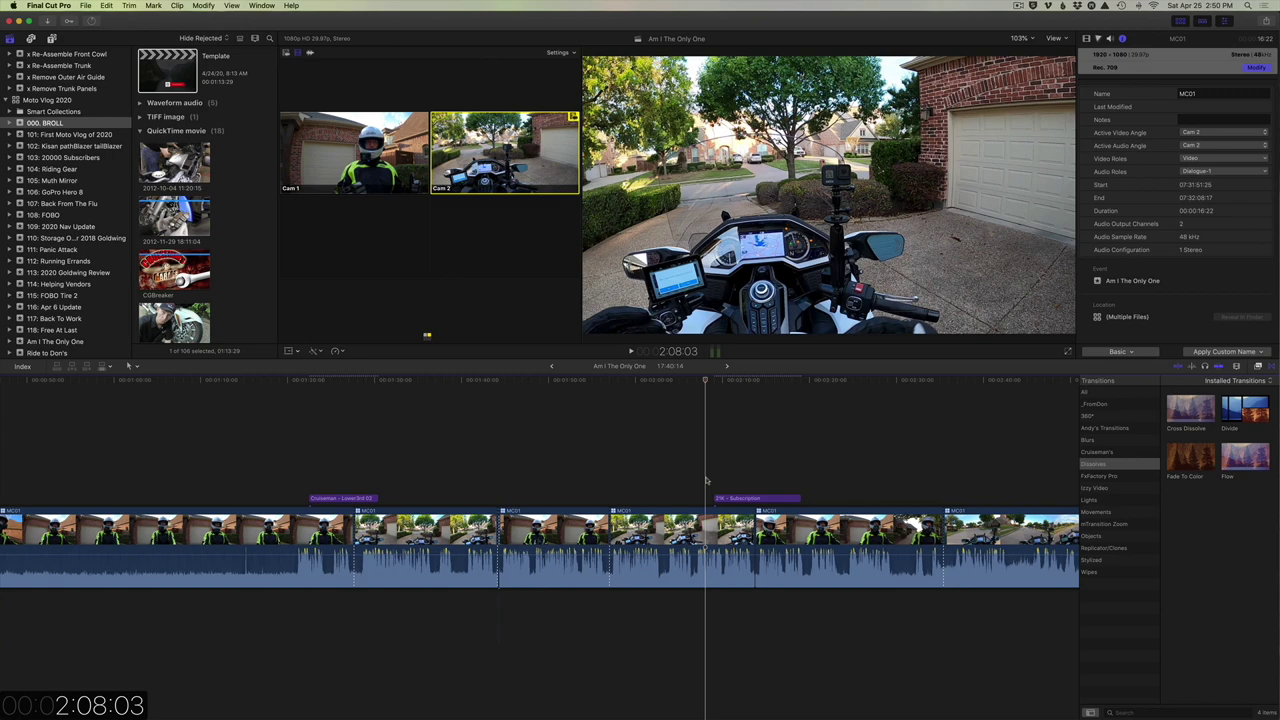
- Preview the subscribe title over the ride footage, then park the playhead at 49:28 on Cam 1
key("space")
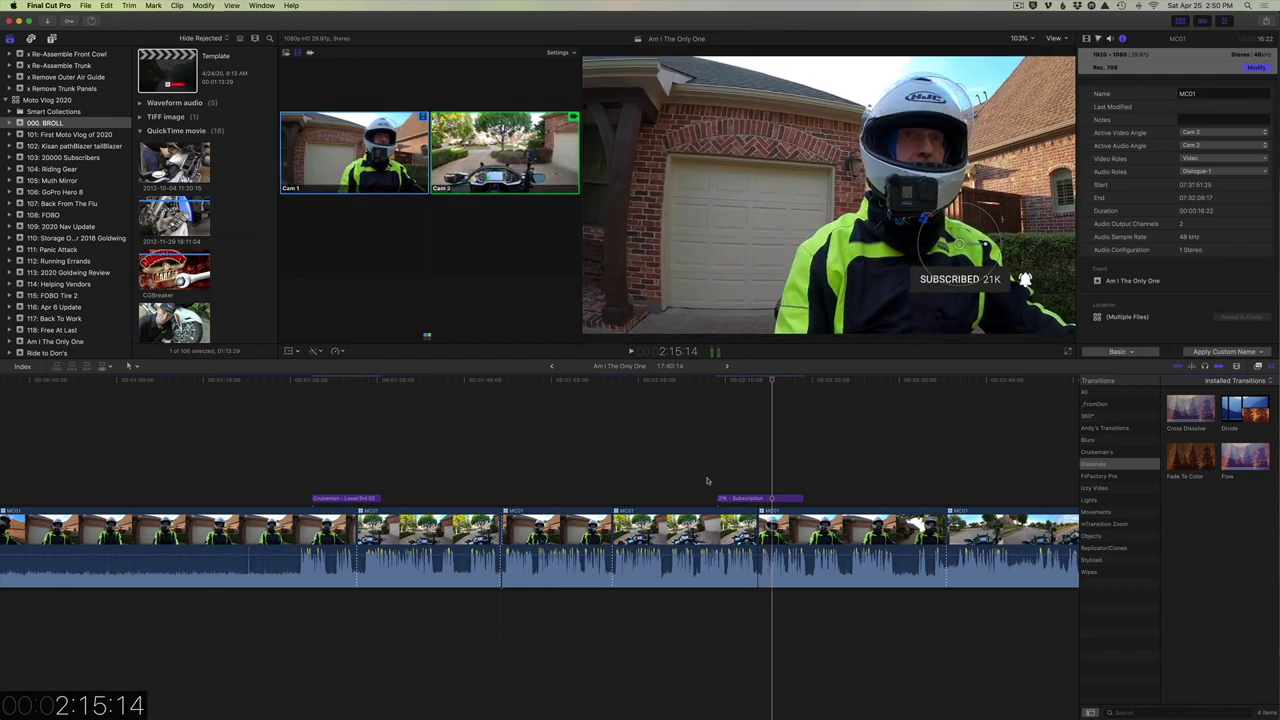
scroll(706, 481, "left", 10)
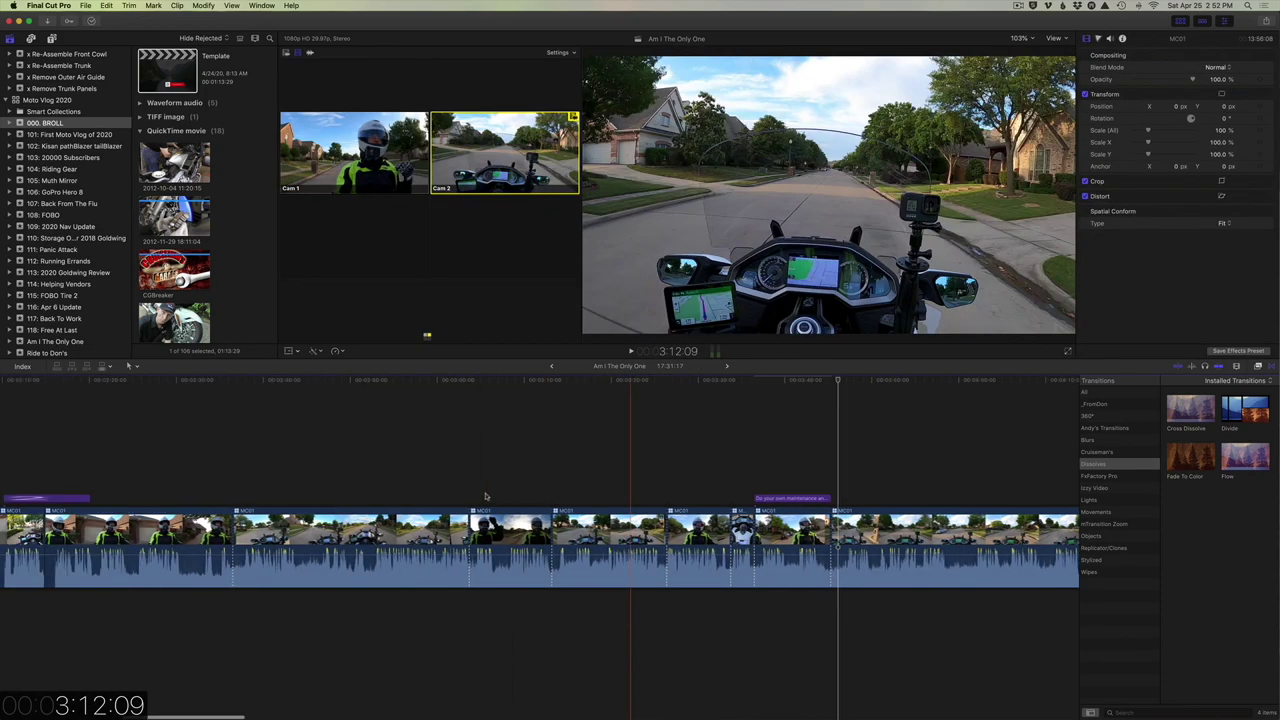
scroll(485, 496, "left", 15)
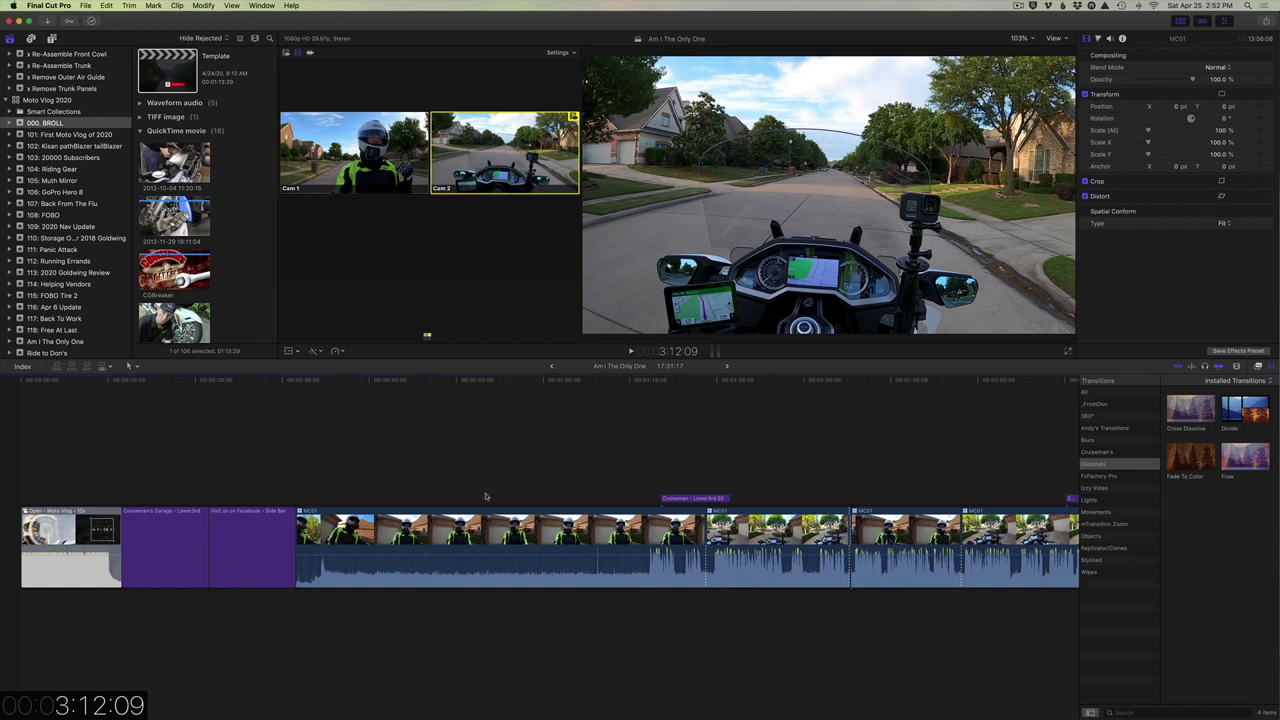
left_click(456, 492)
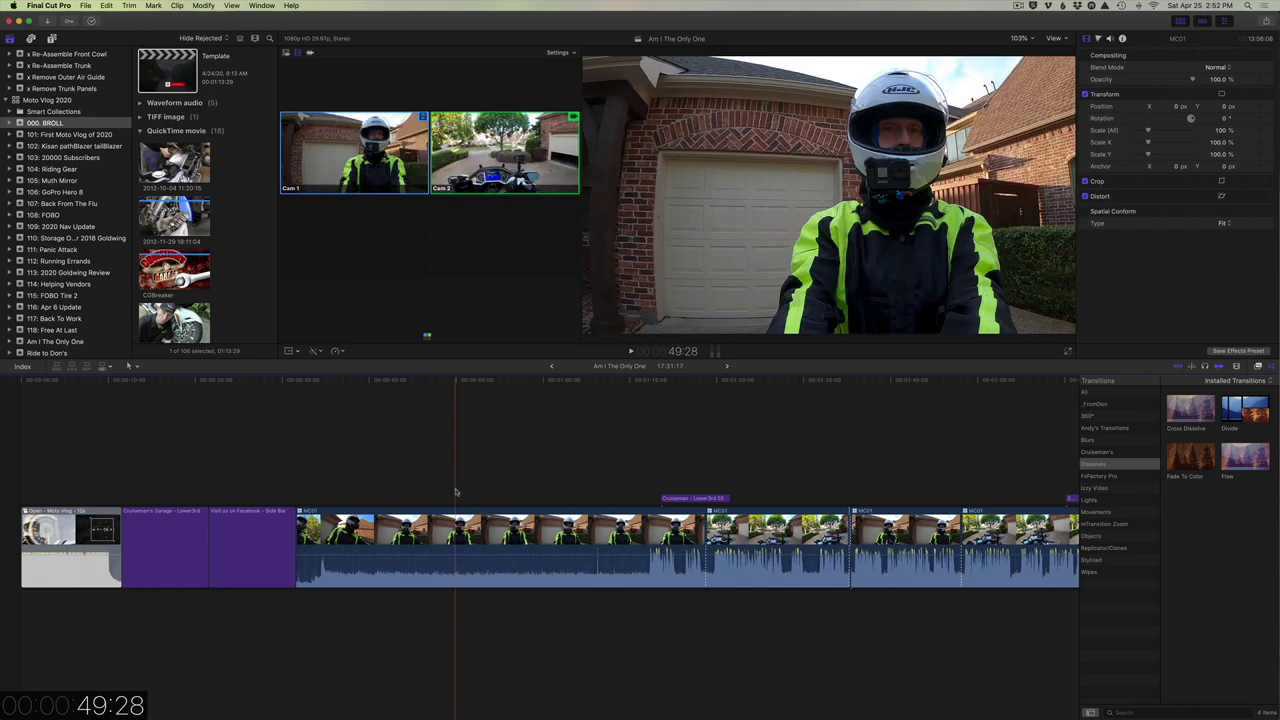